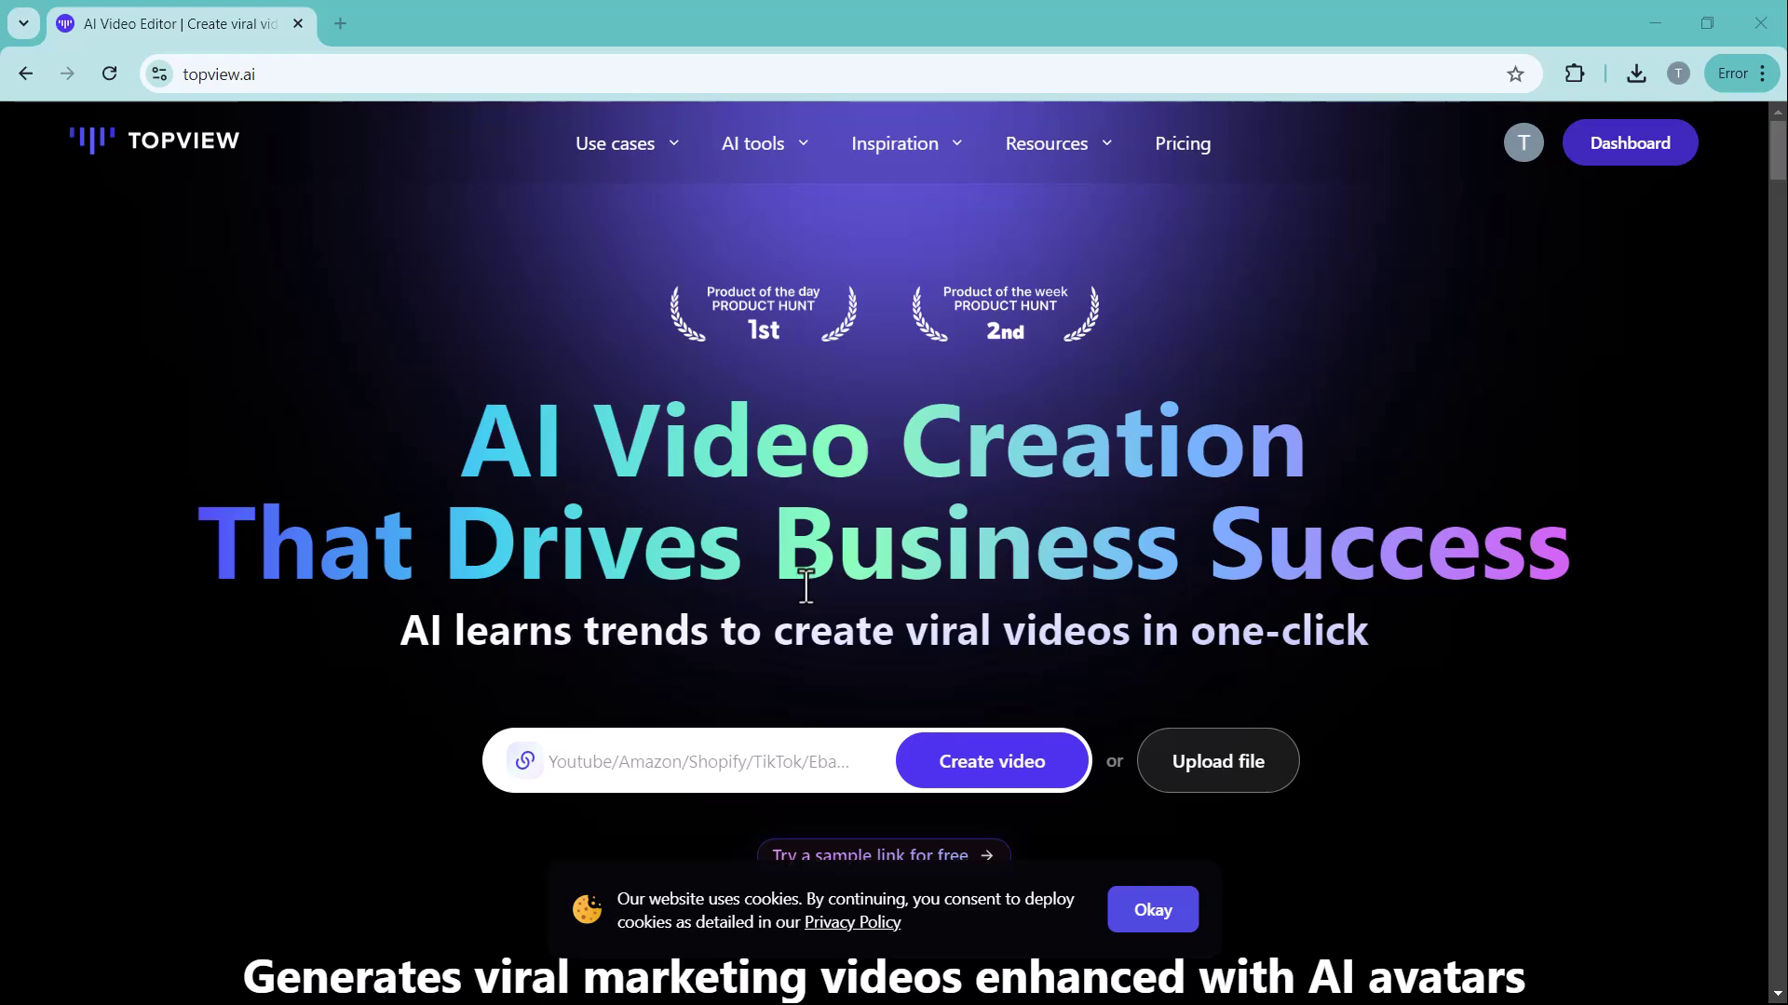
Scroll through the topview.ai landing page's feature sections, then return to the top with Home
scroll(806, 586, "down", 9)
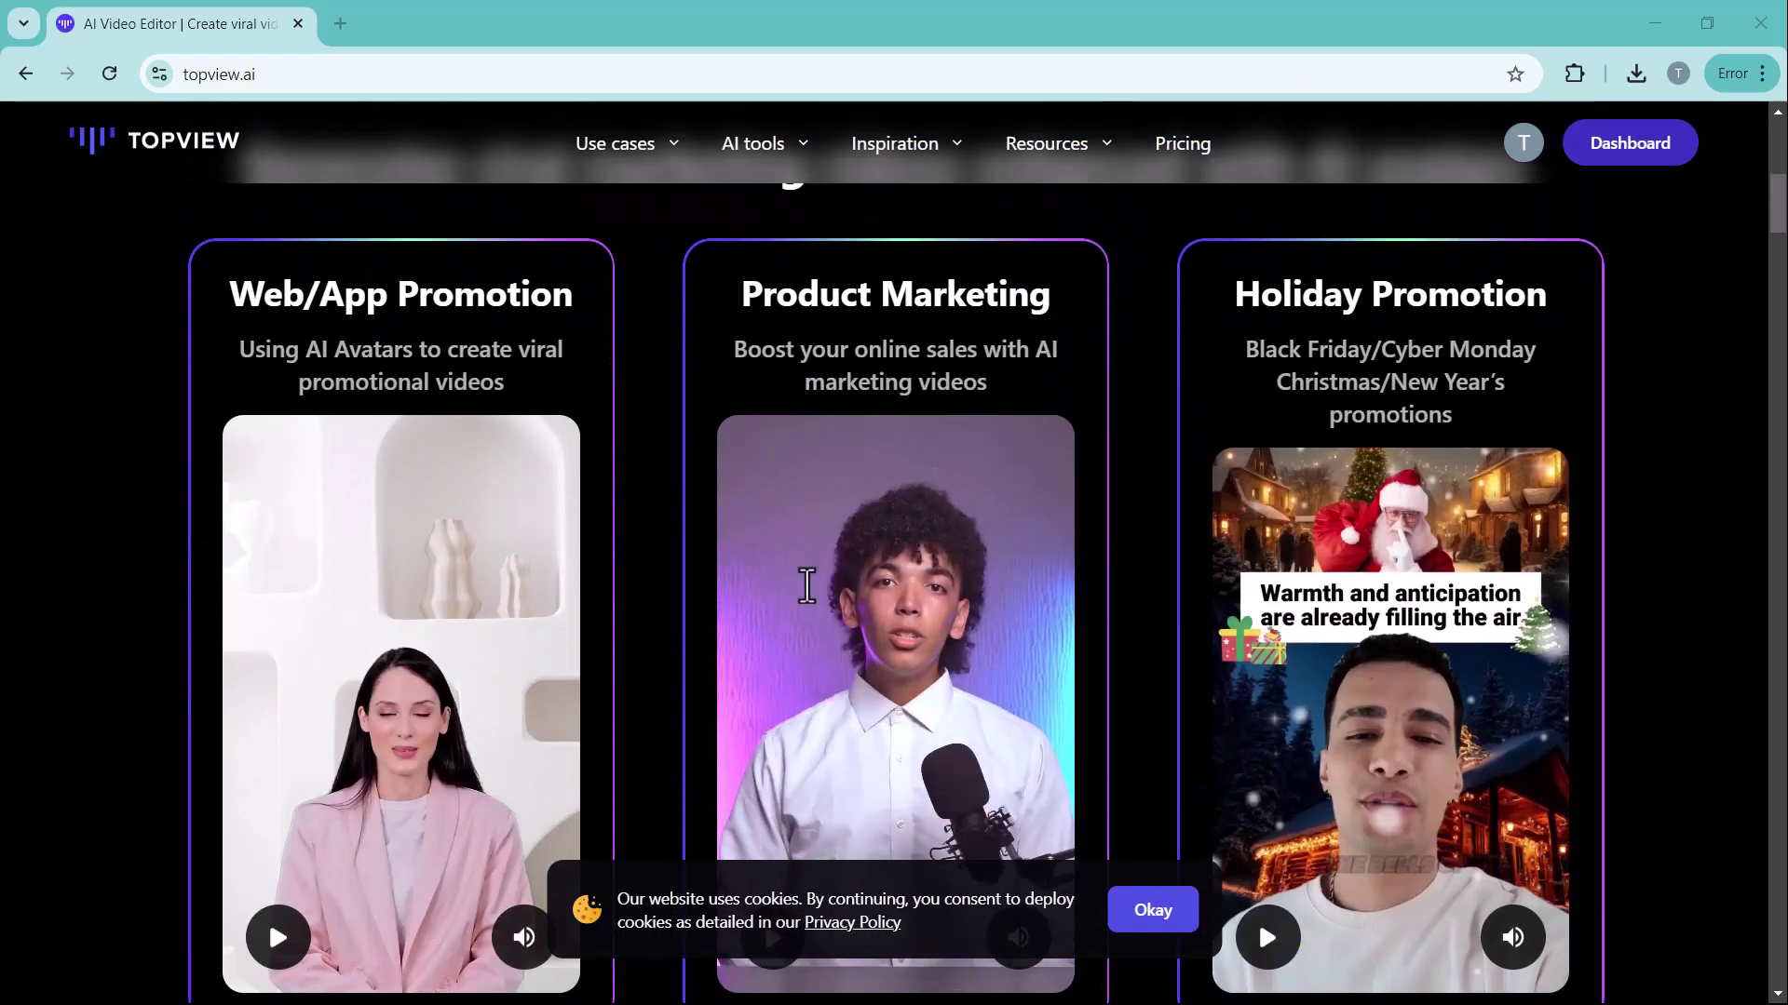
scroll(806, 586, "up", 1)
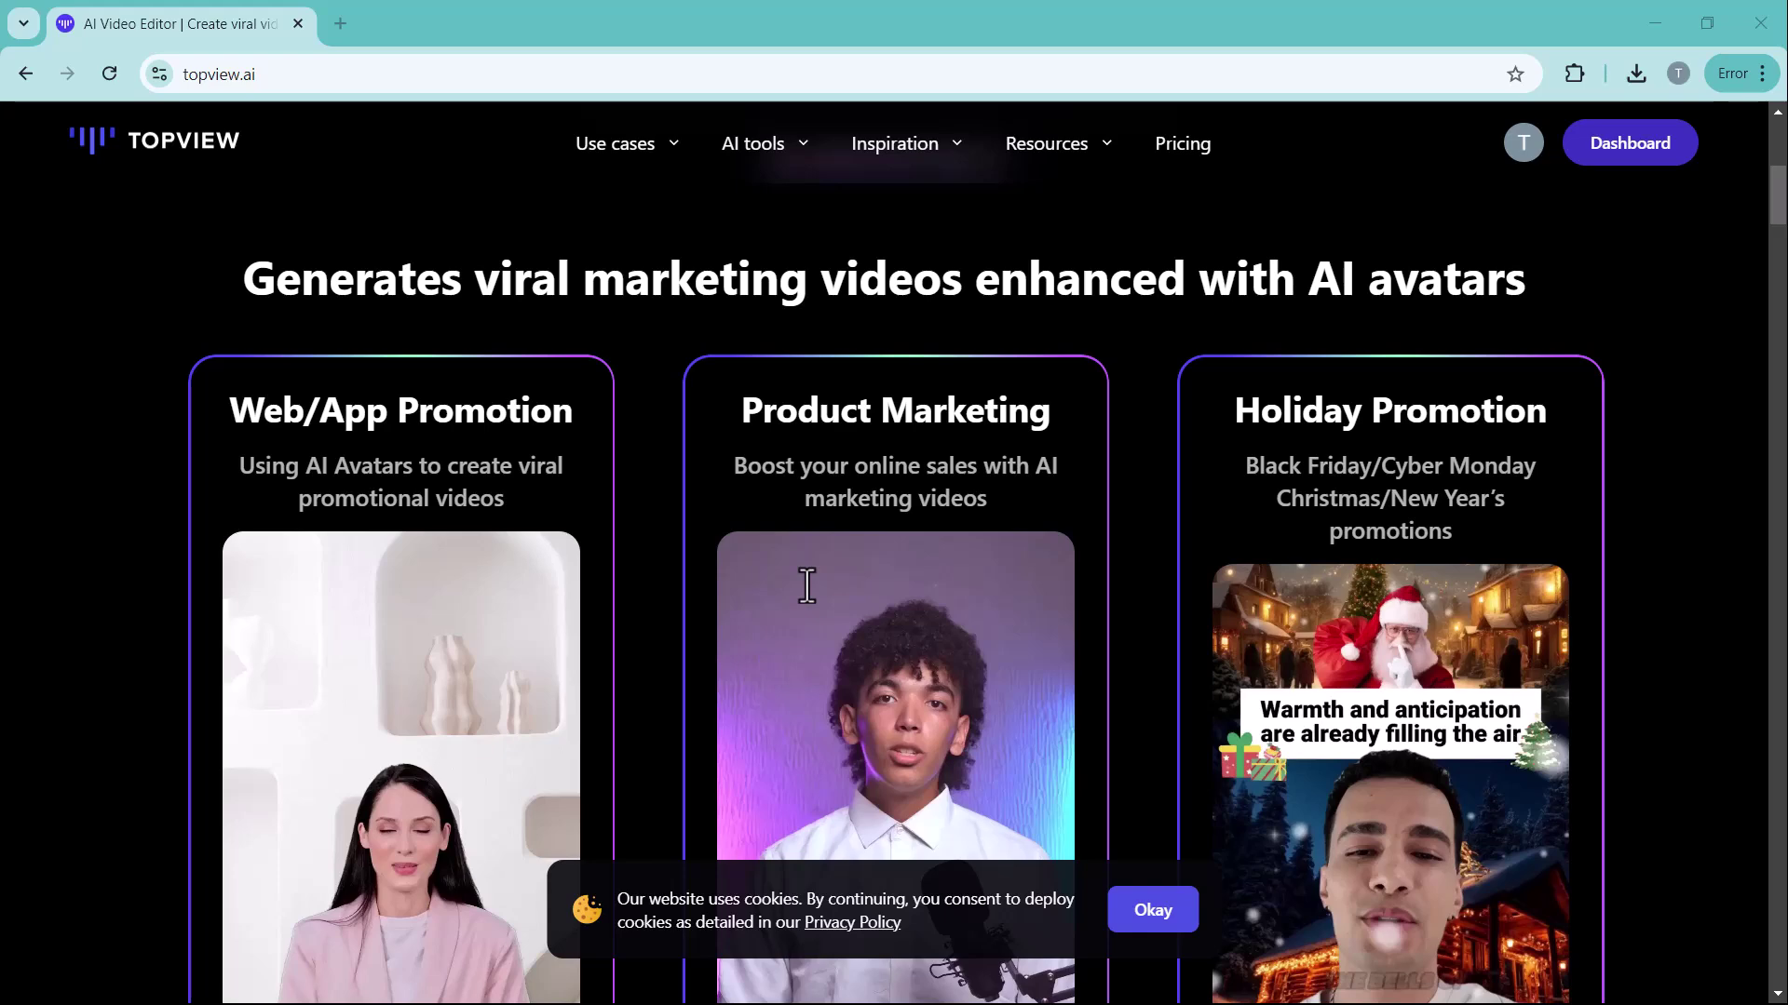
scroll(807, 587, "down", 1)
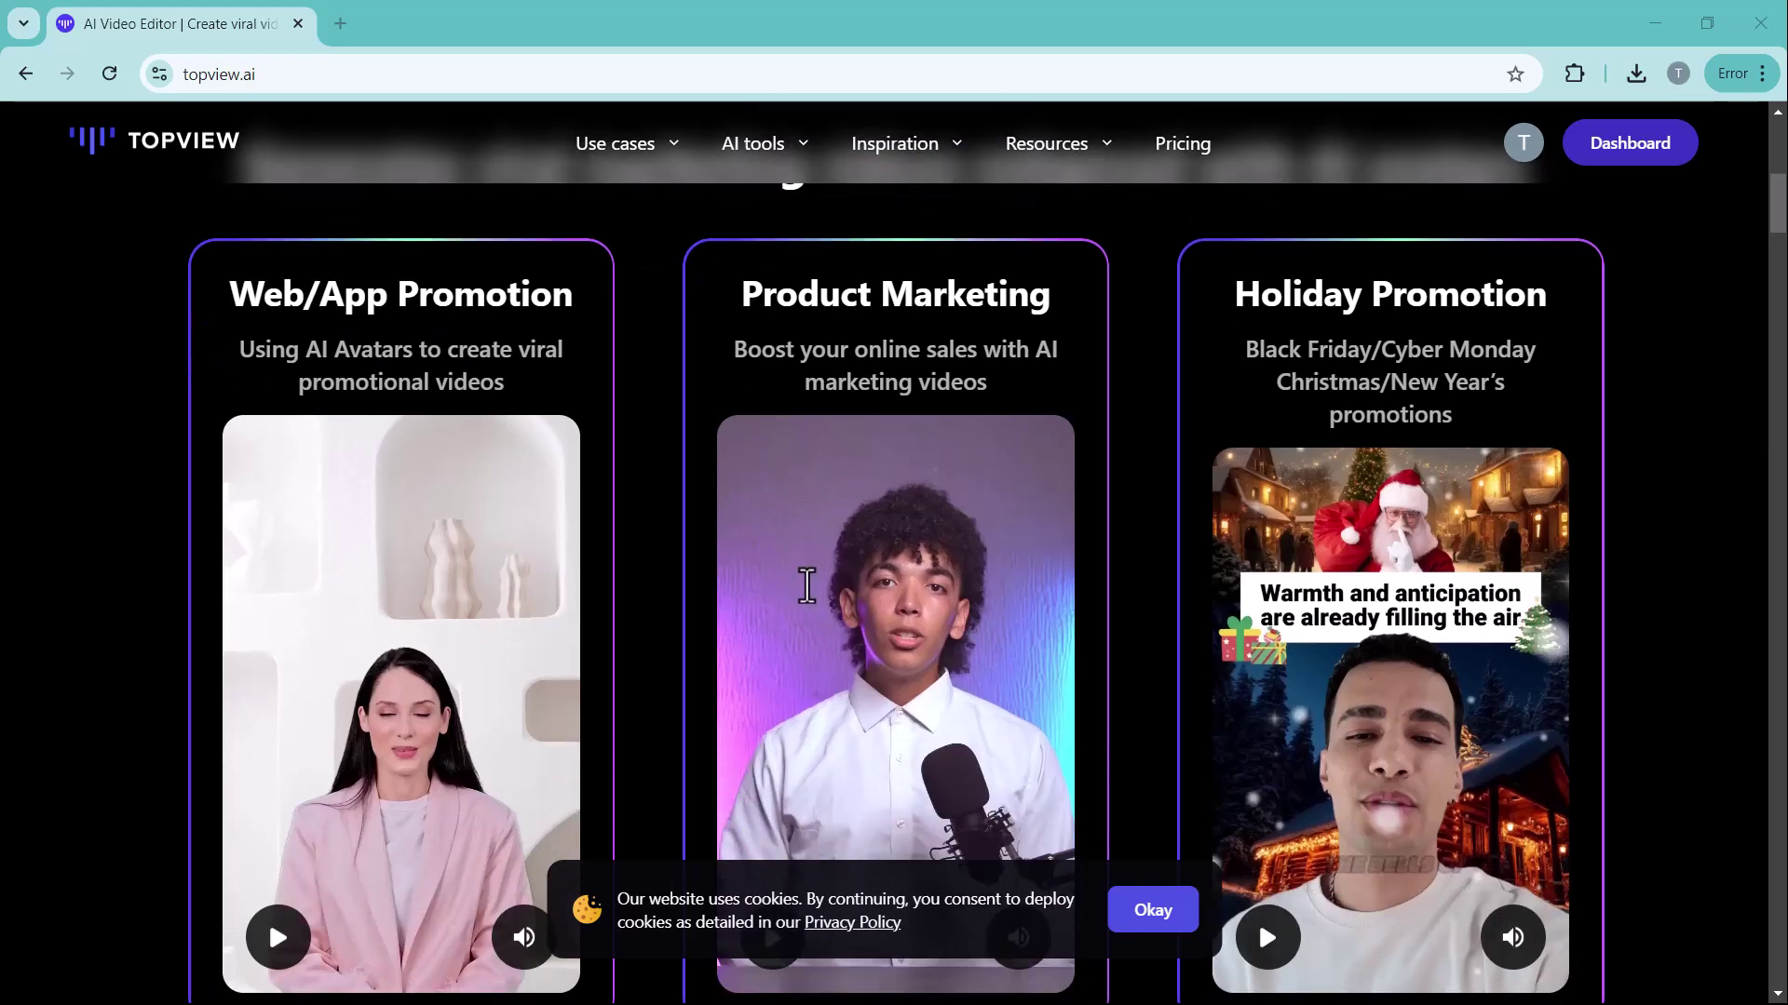
scroll(806, 586, "down", 10)
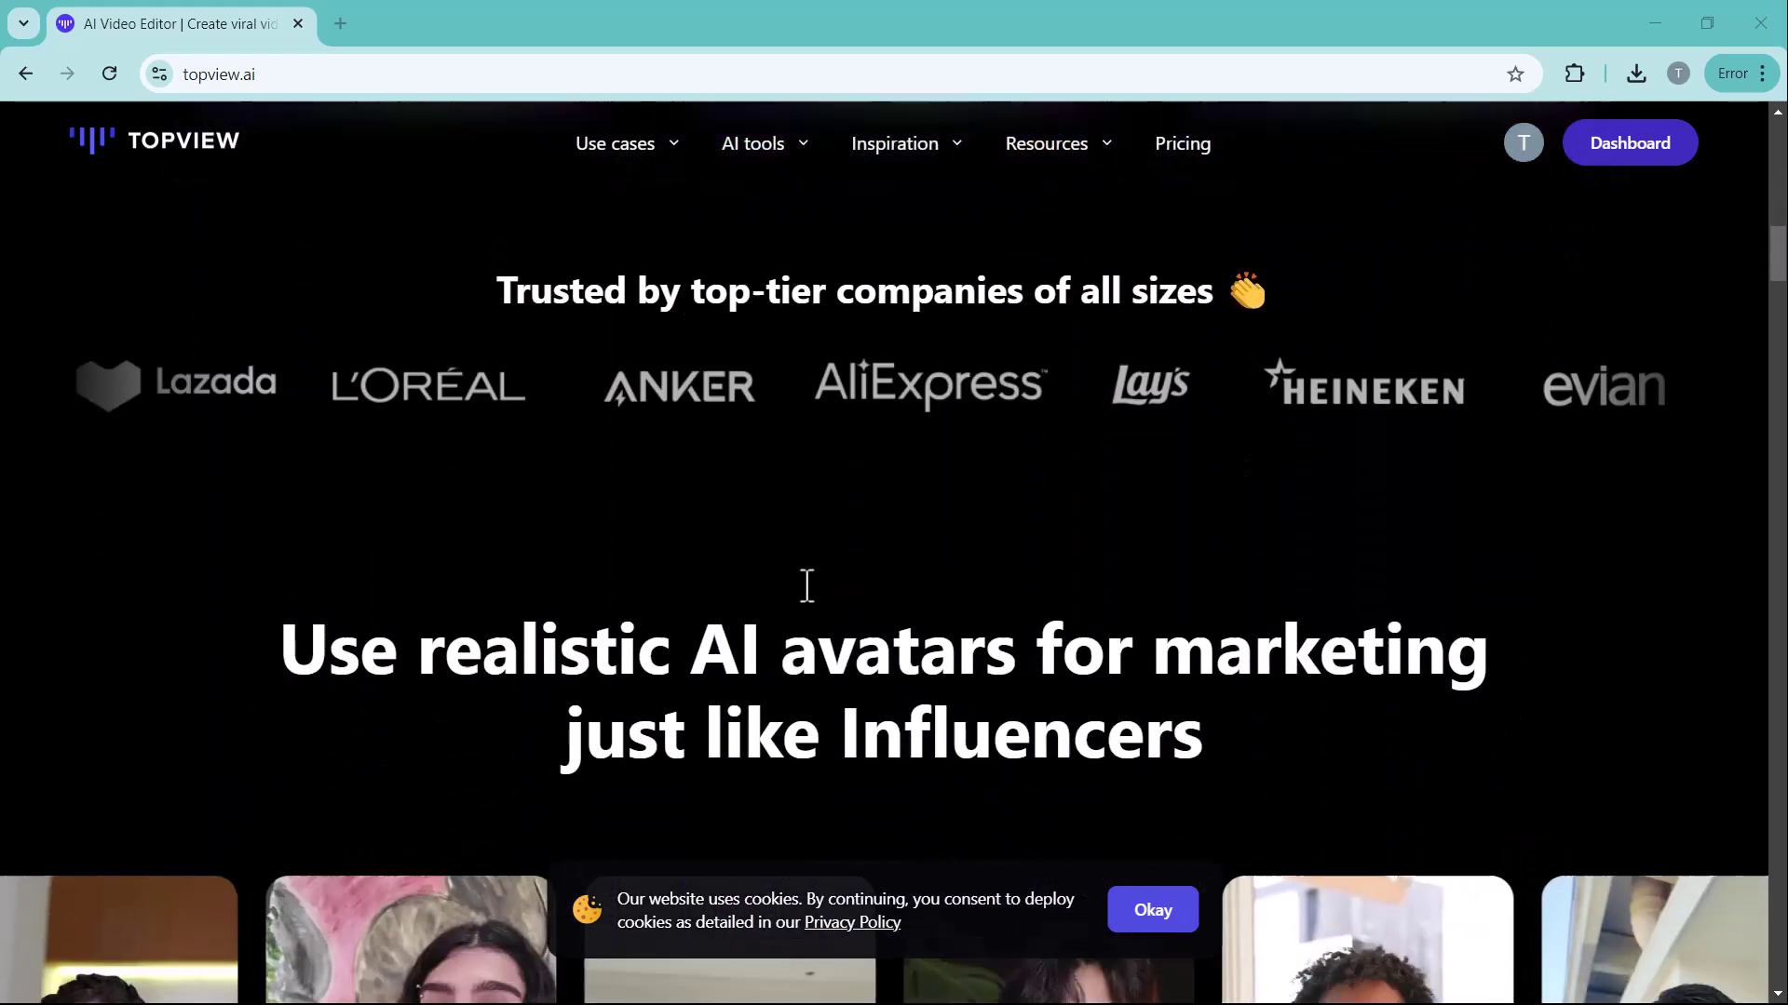
scroll(806, 587, "down", 1)
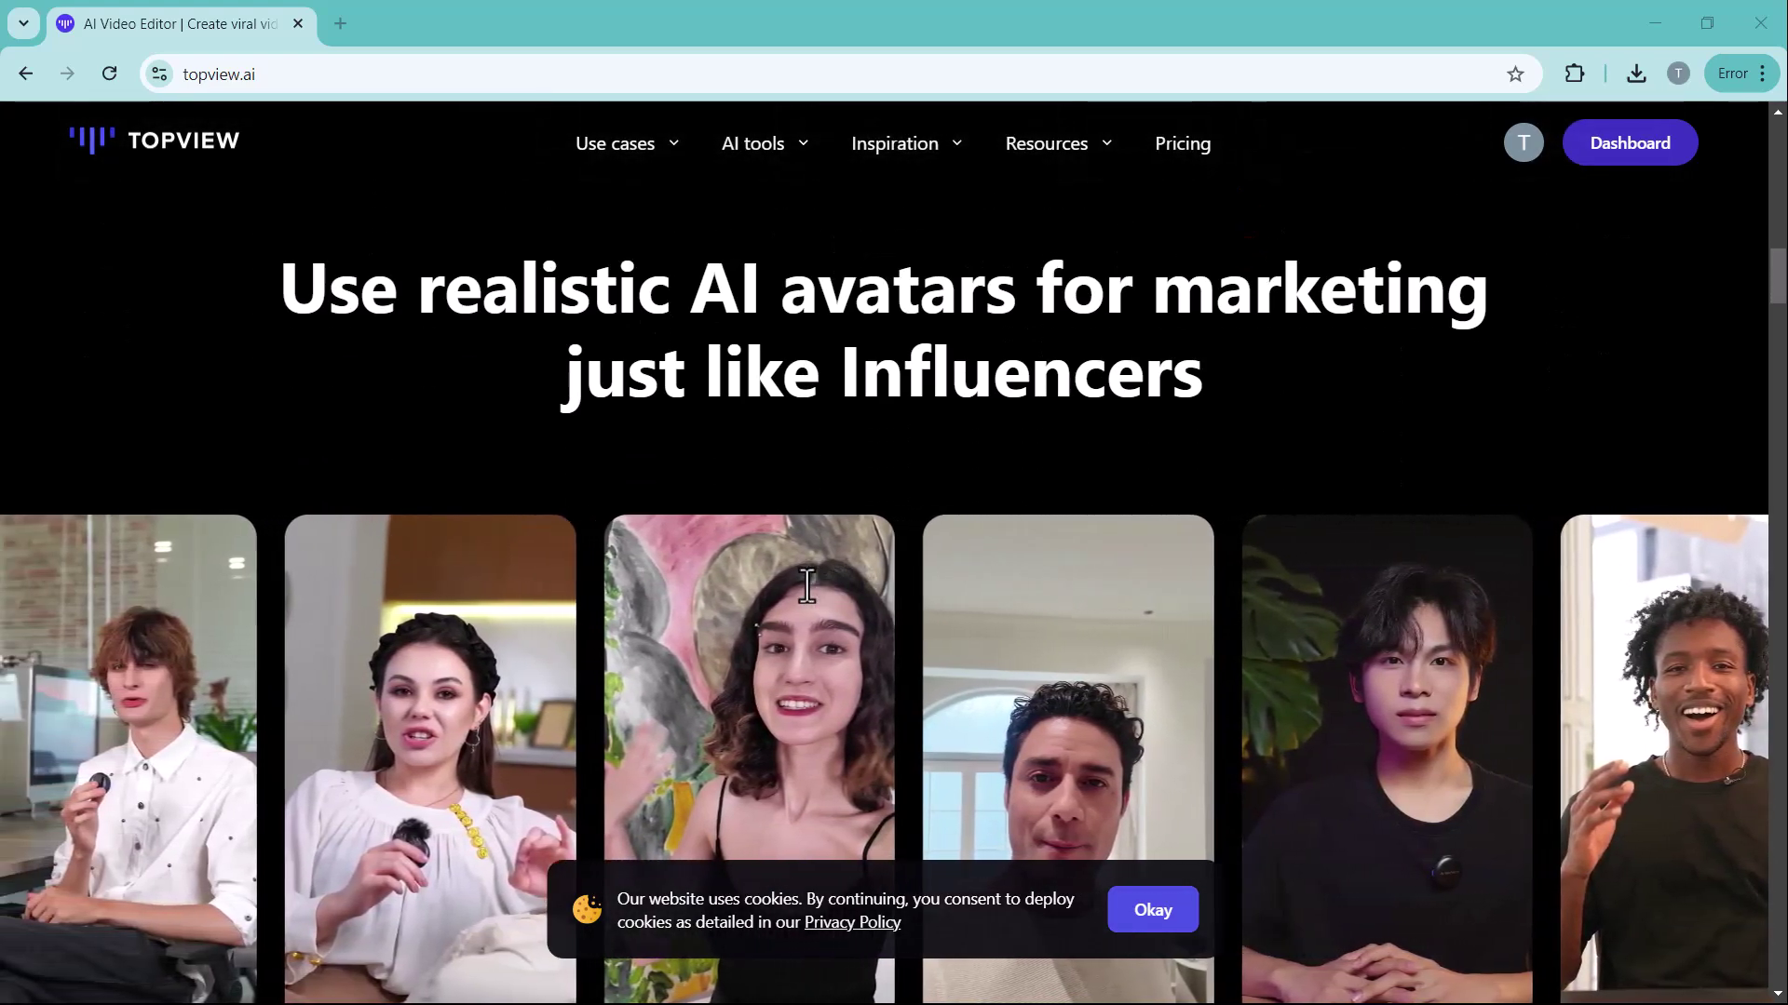
scroll(807, 587, "down", 2)
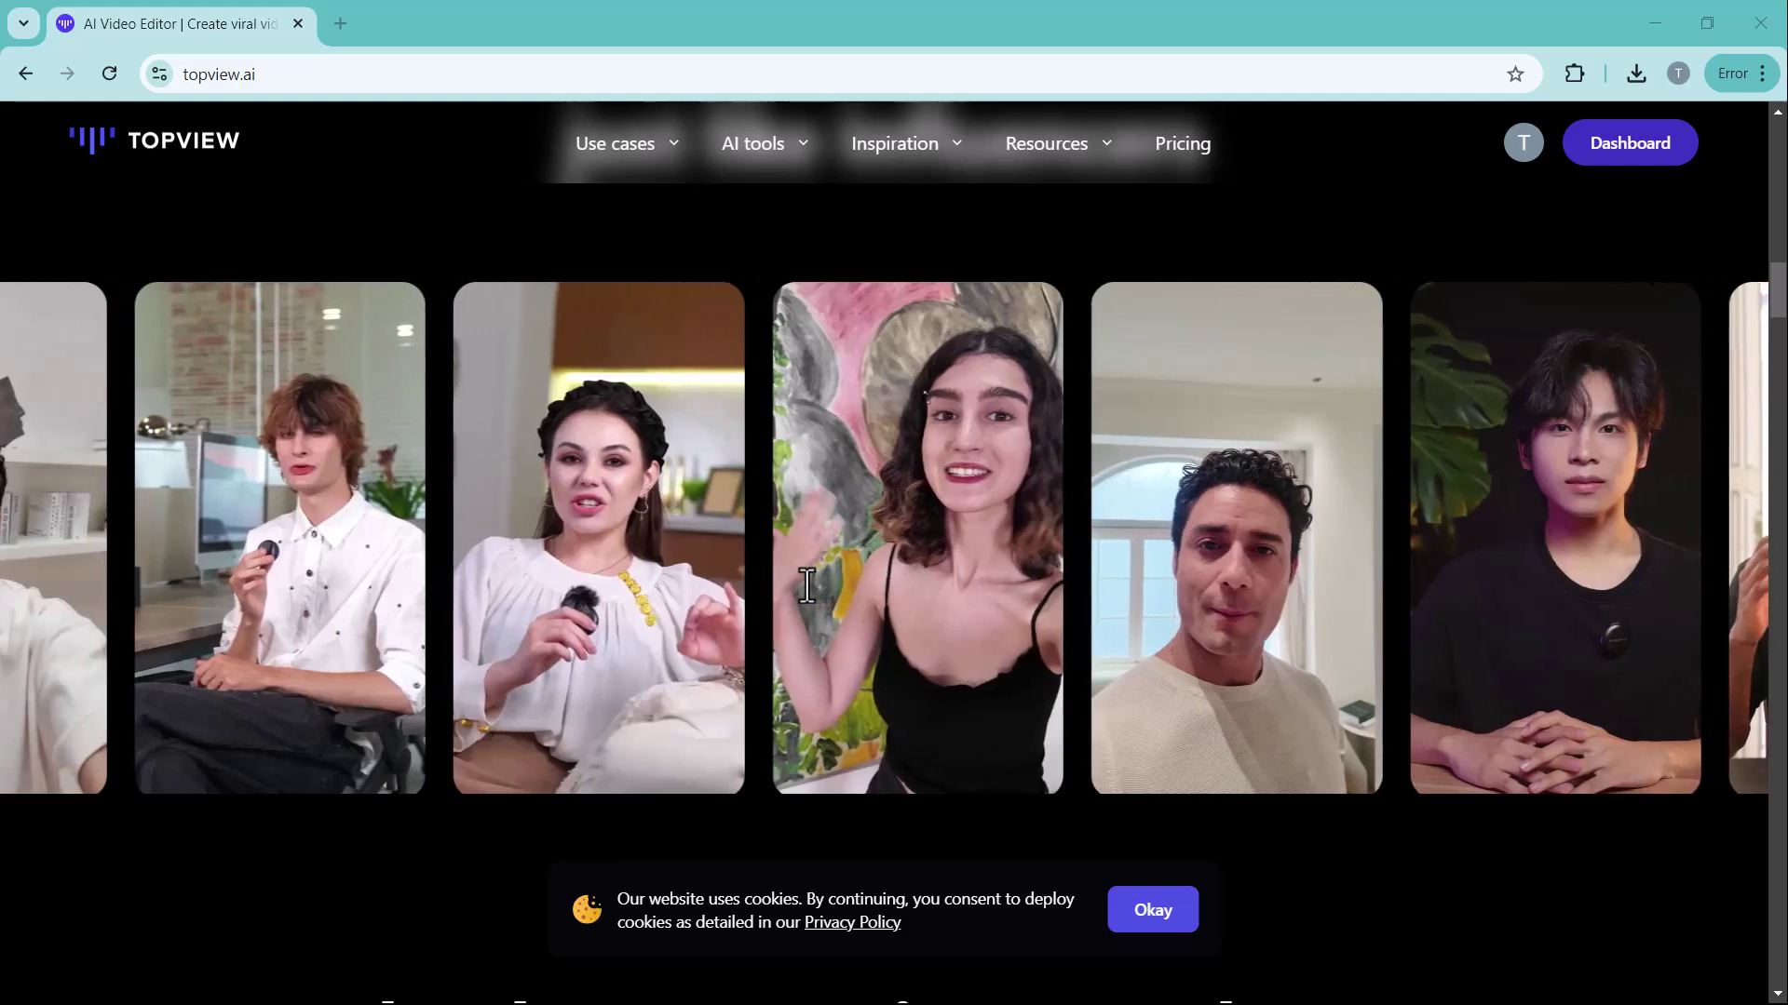
scroll(806, 586, "down", 12)
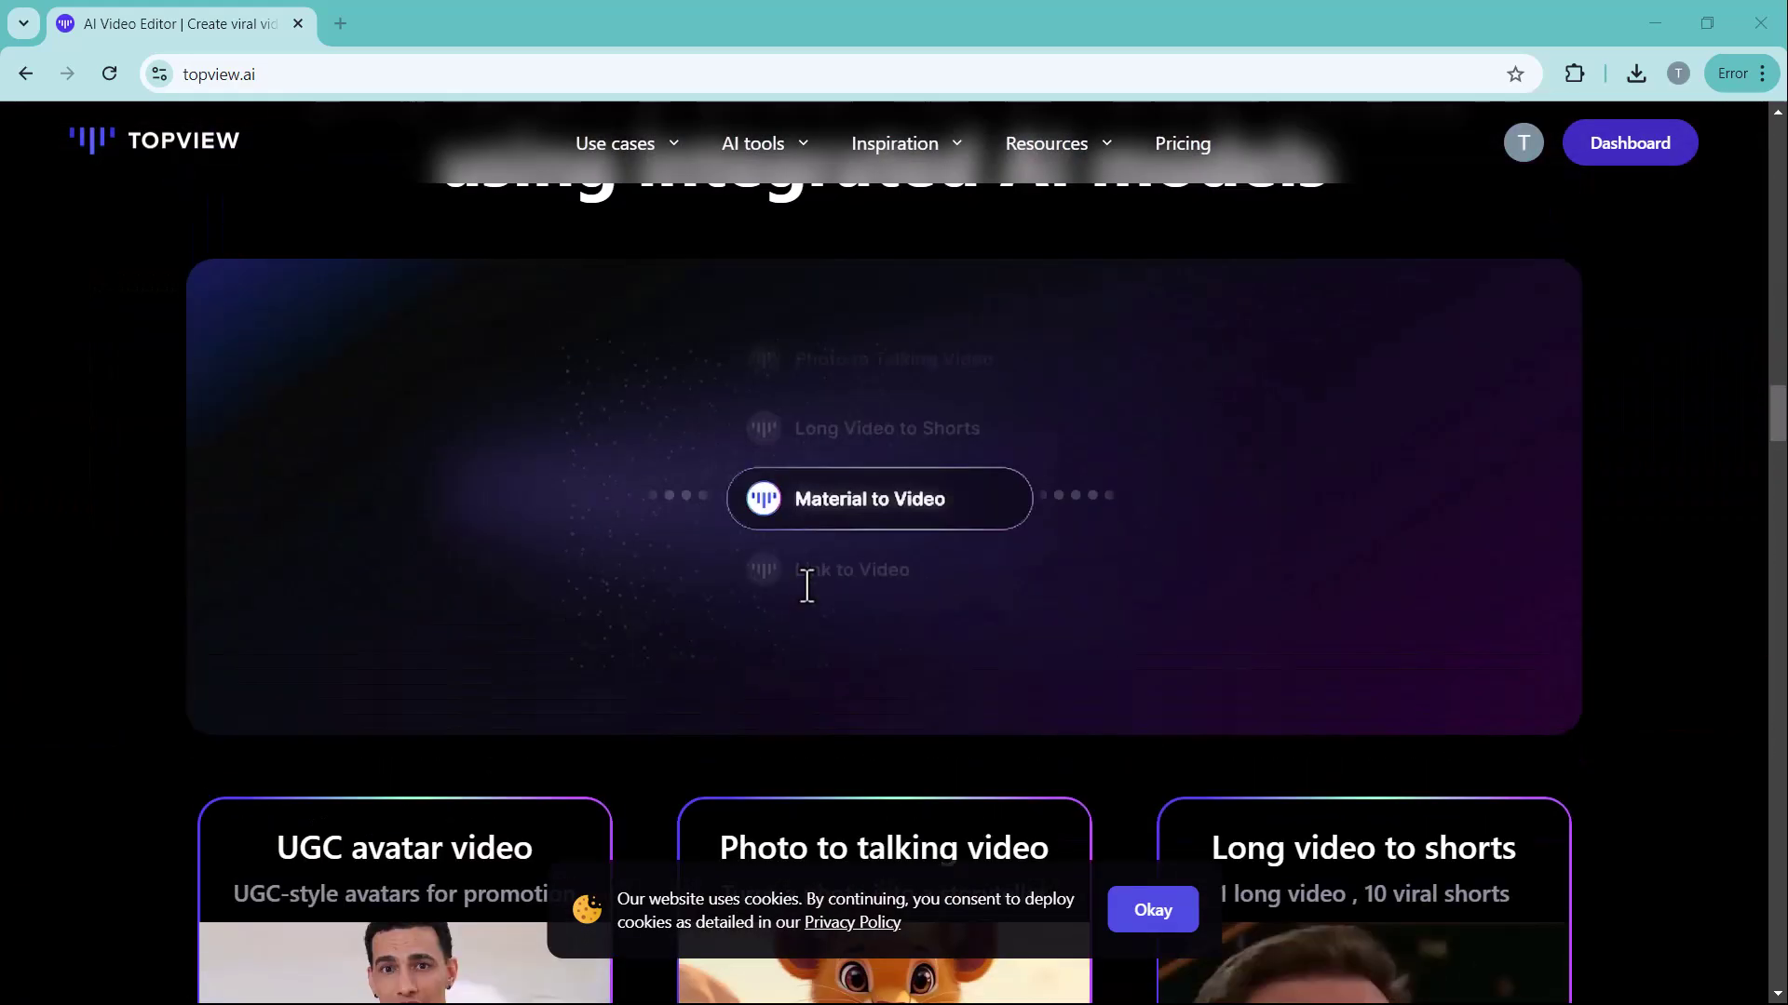
scroll(806, 587, "up", 4)
scroll(807, 587, "up", 5)
scroll(806, 586, "up", 1)
scroll(806, 586, "down", 1)
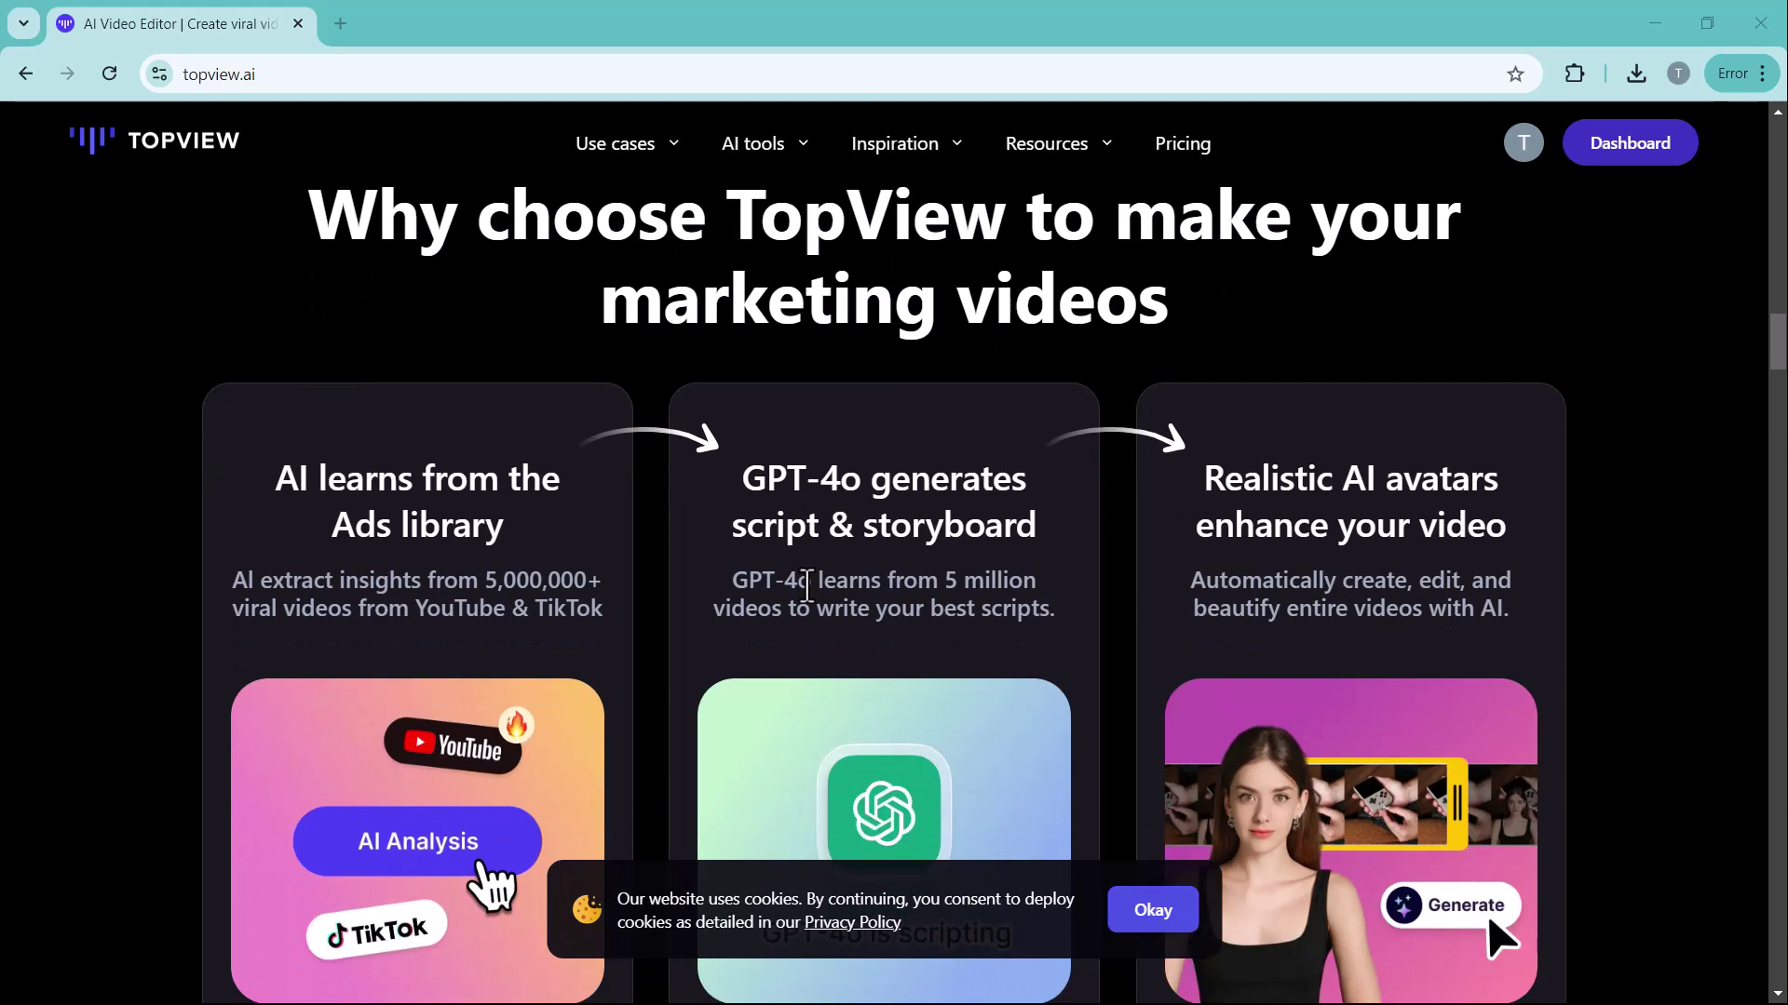
scroll(808, 585, "down", 8)
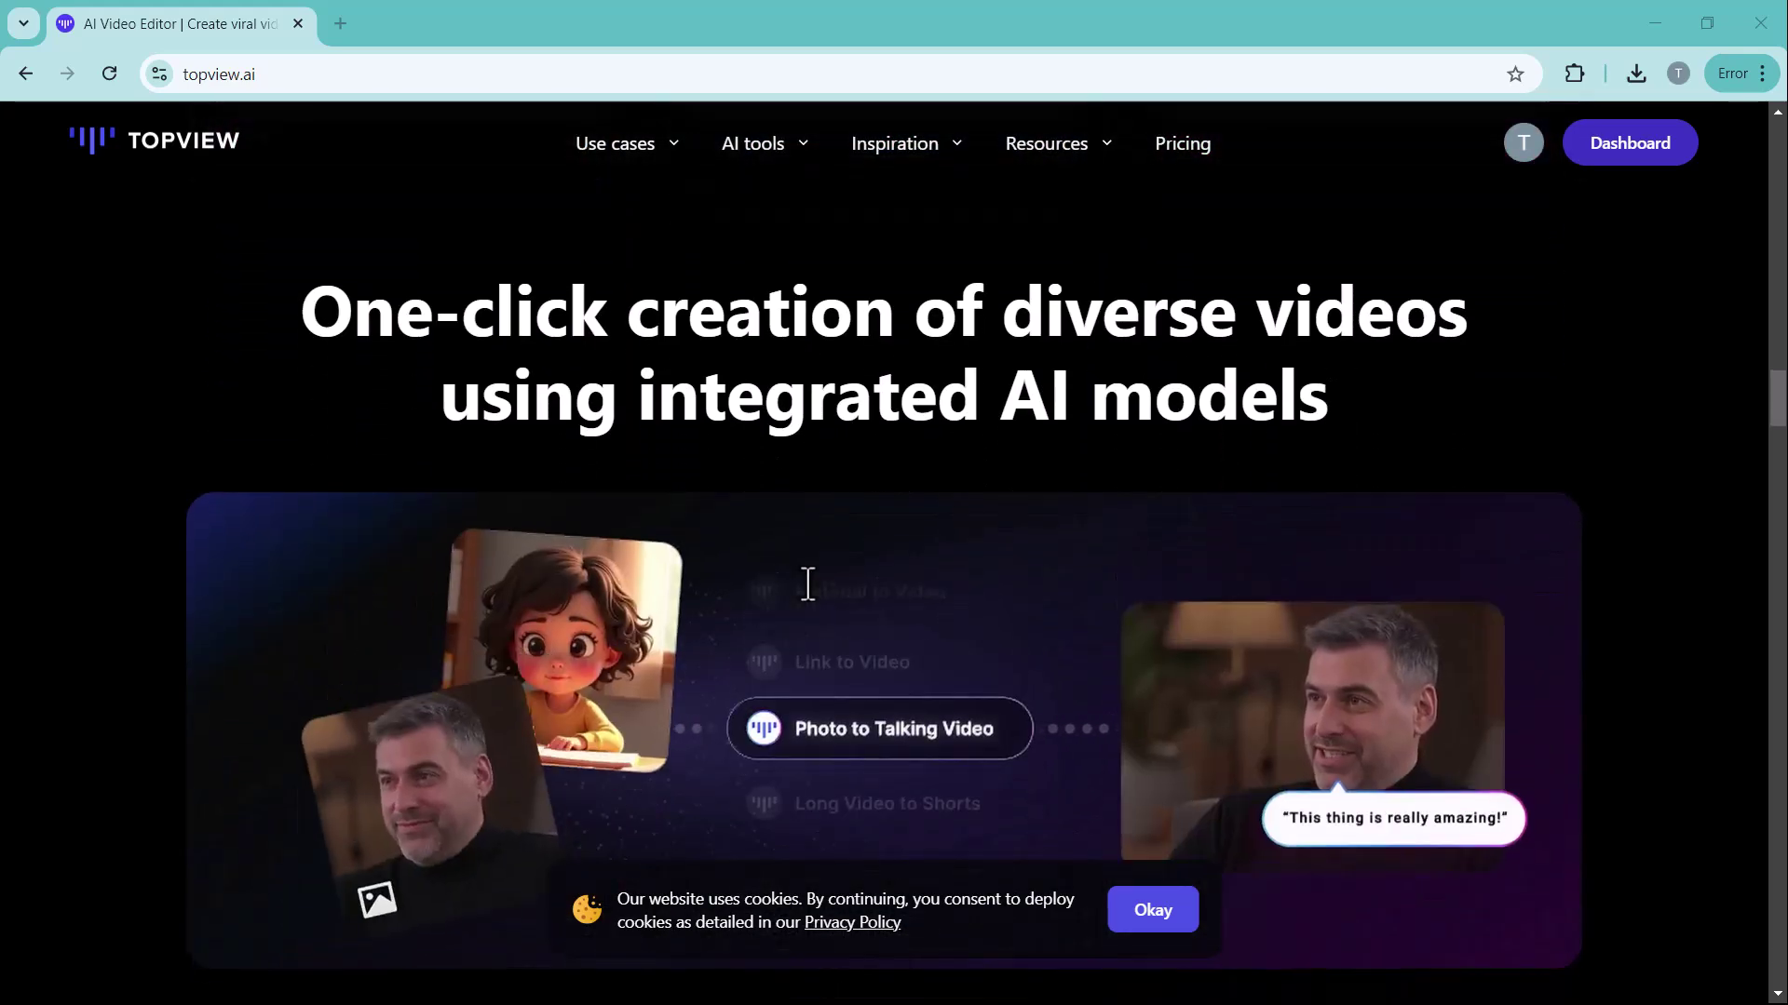
scroll(807, 584, "down", 3)
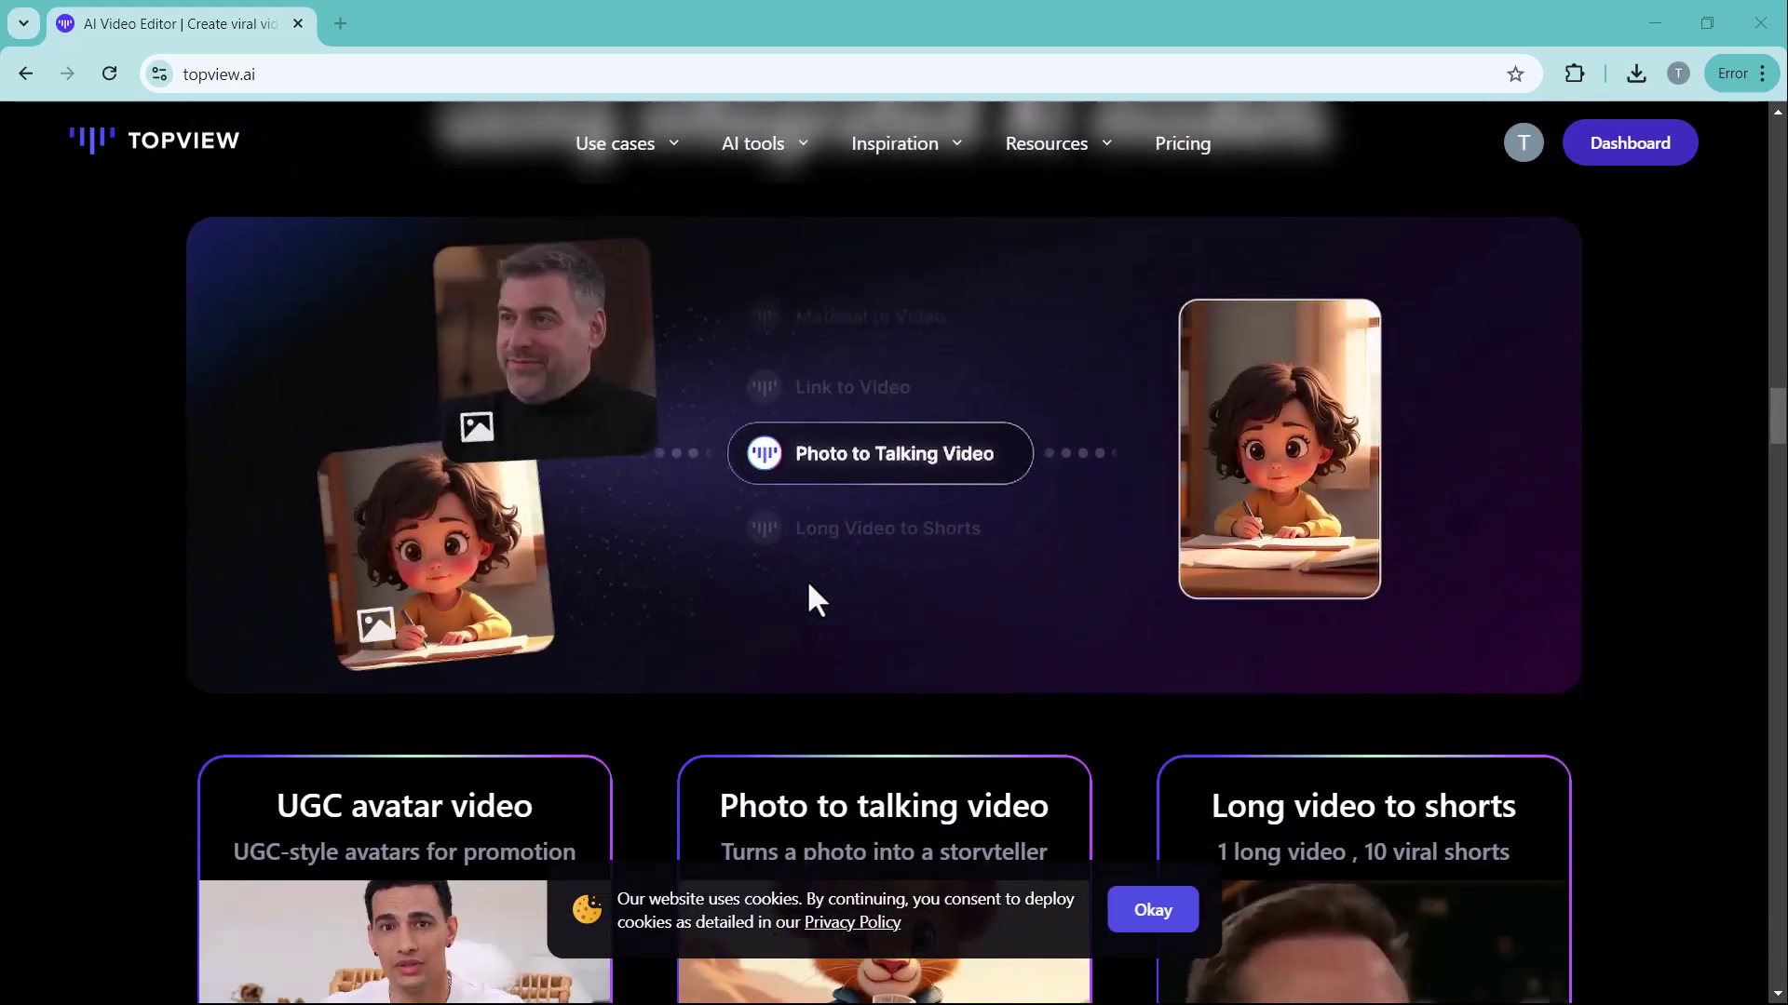
scroll(808, 585, "down", 5)
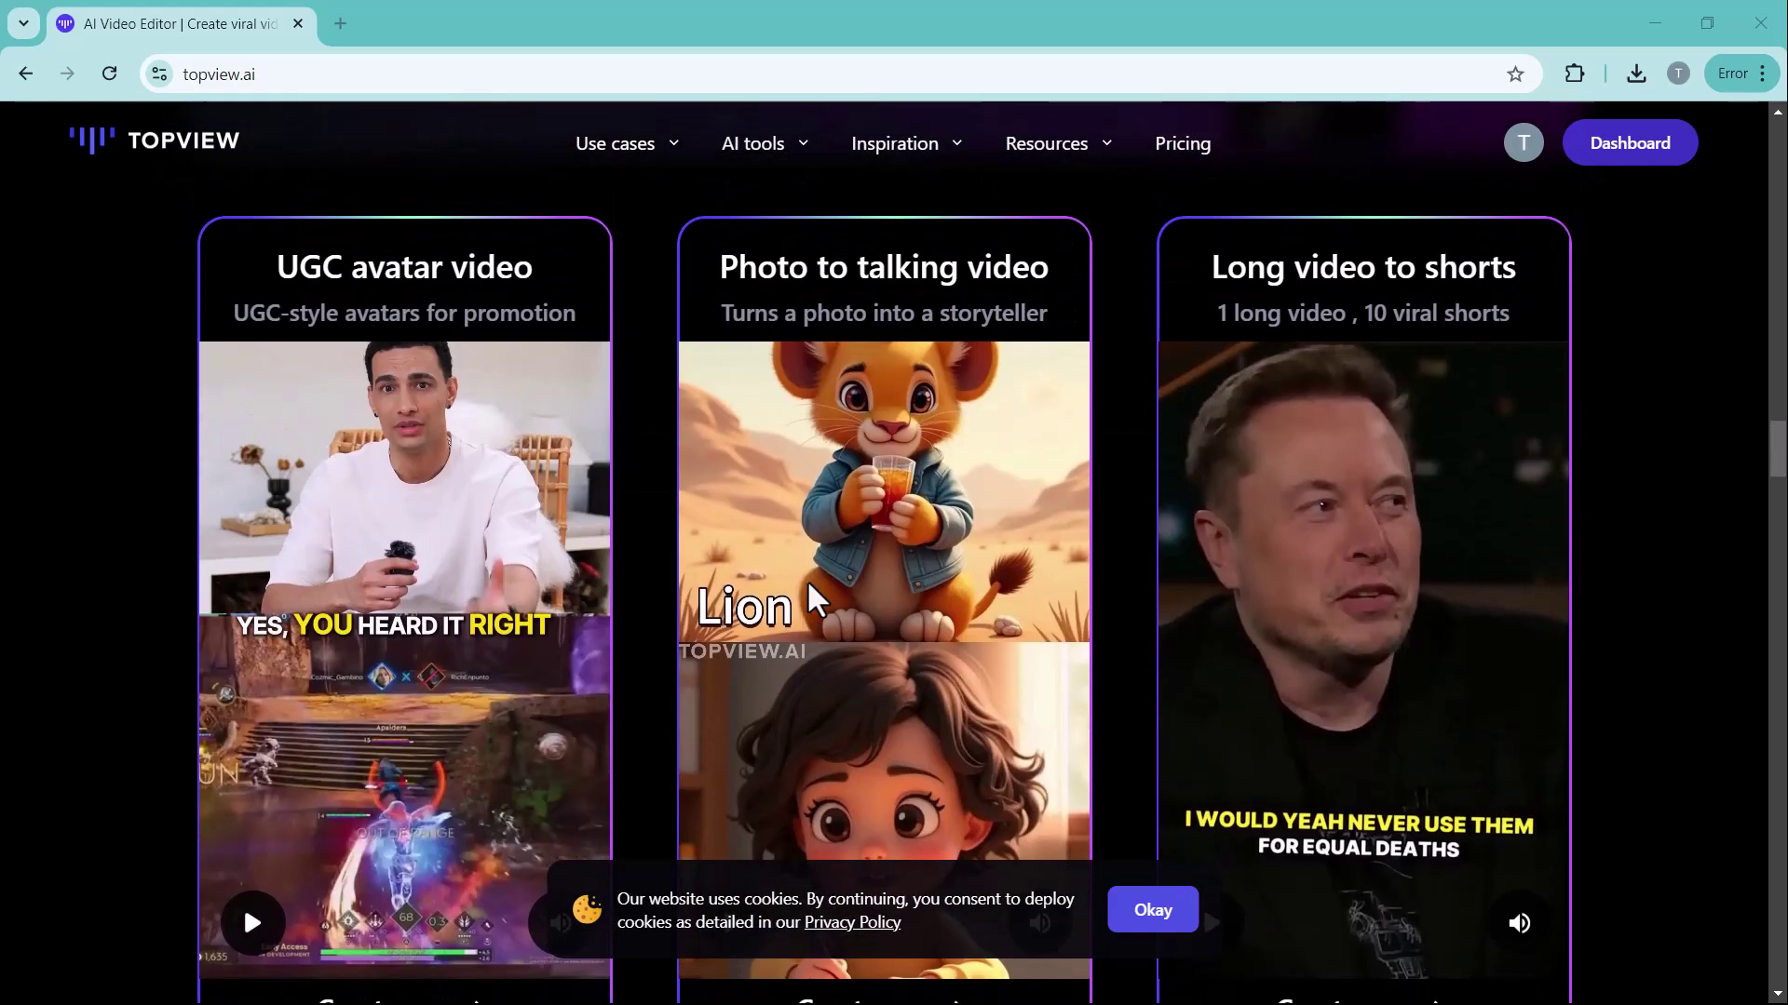
scroll(806, 579, "down", 10)
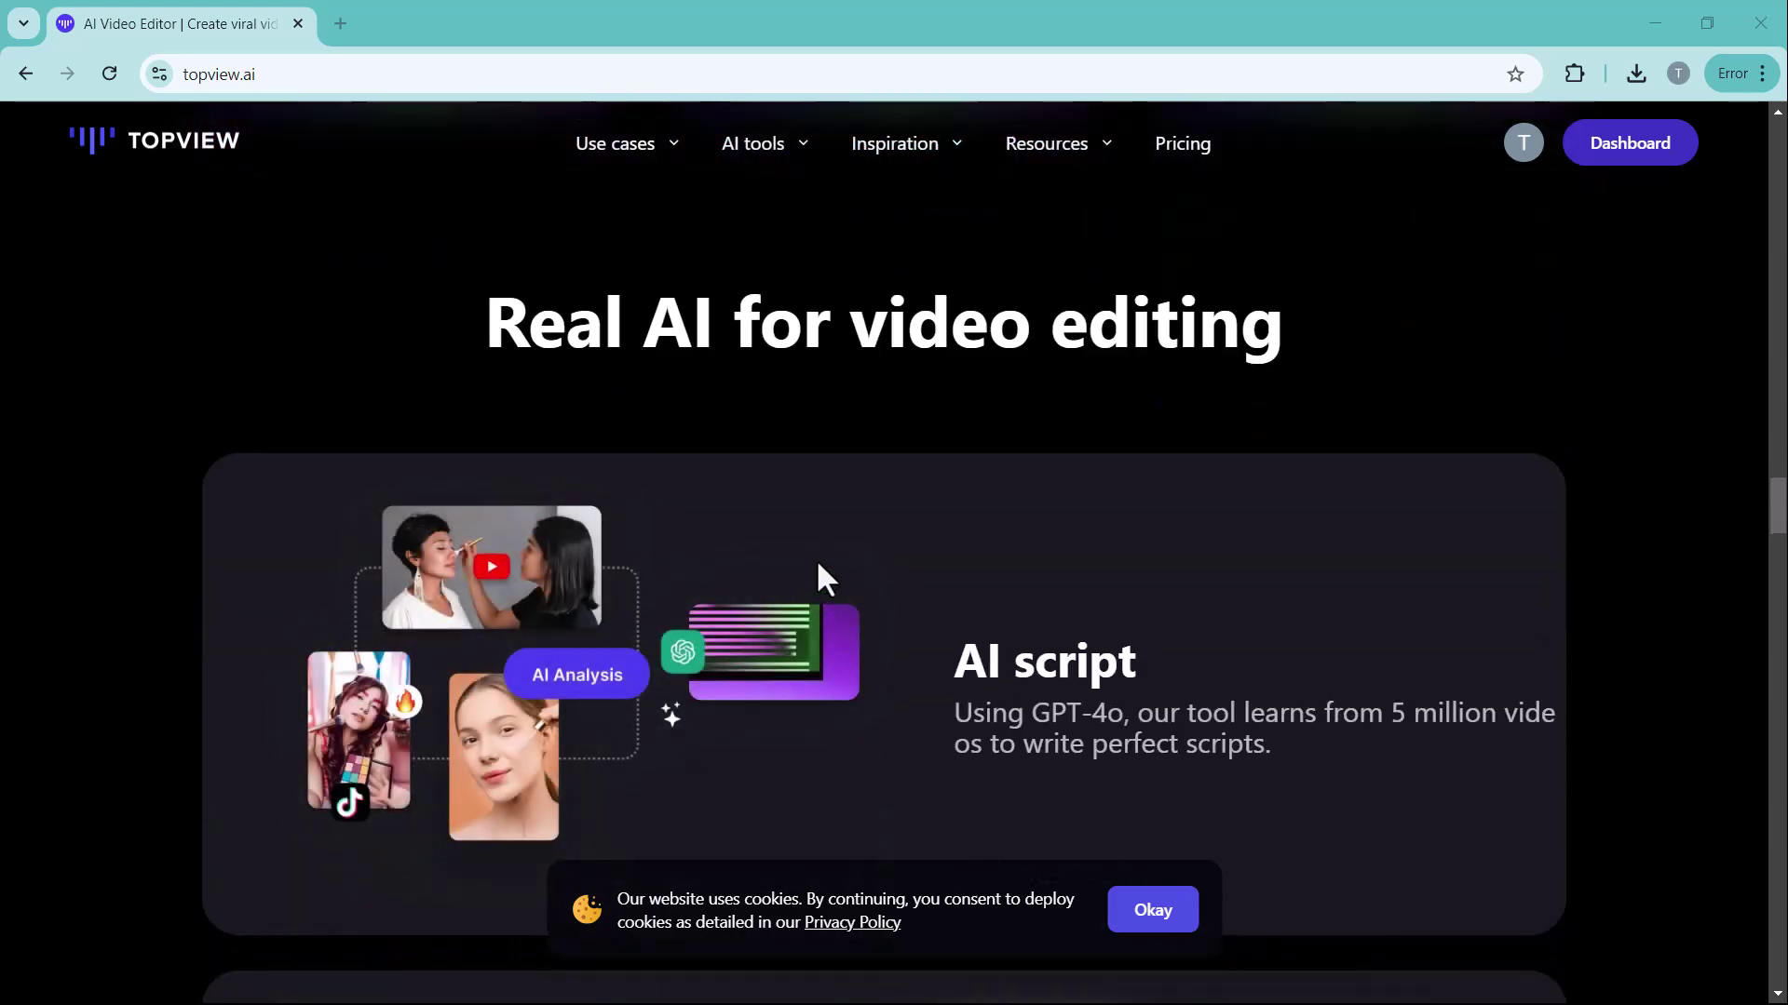
scroll(817, 564, "down", 10)
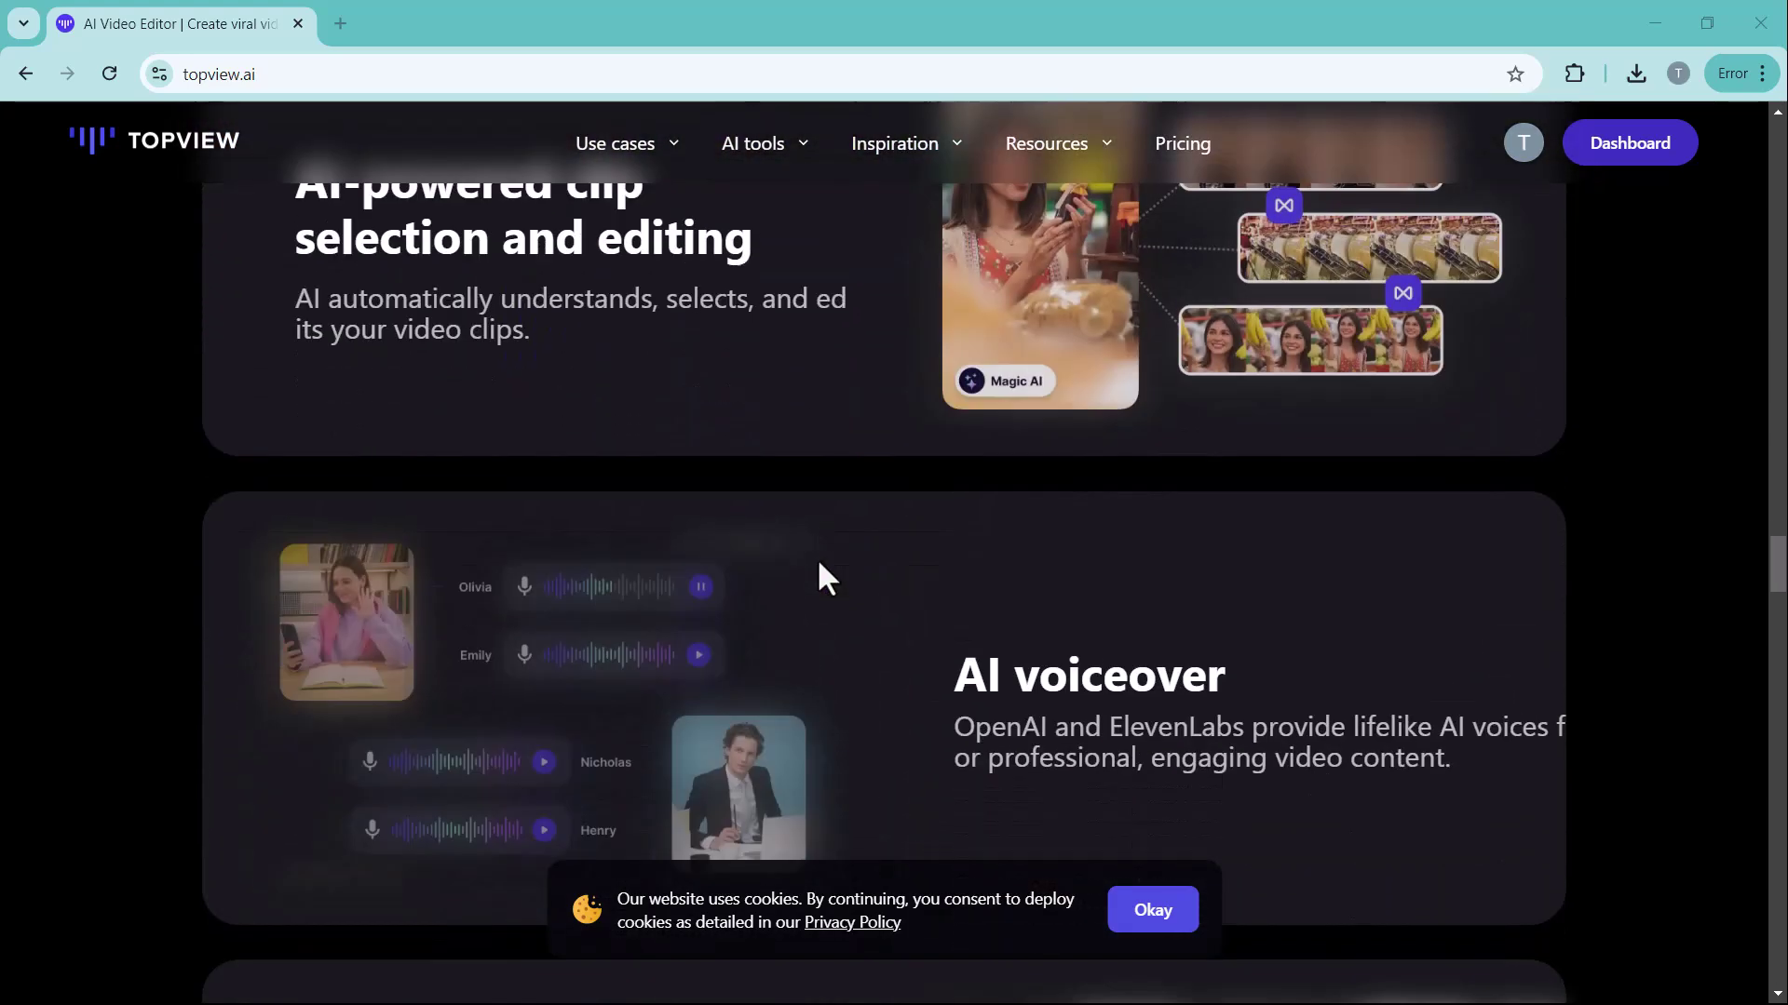
scroll(817, 563, "up", 3)
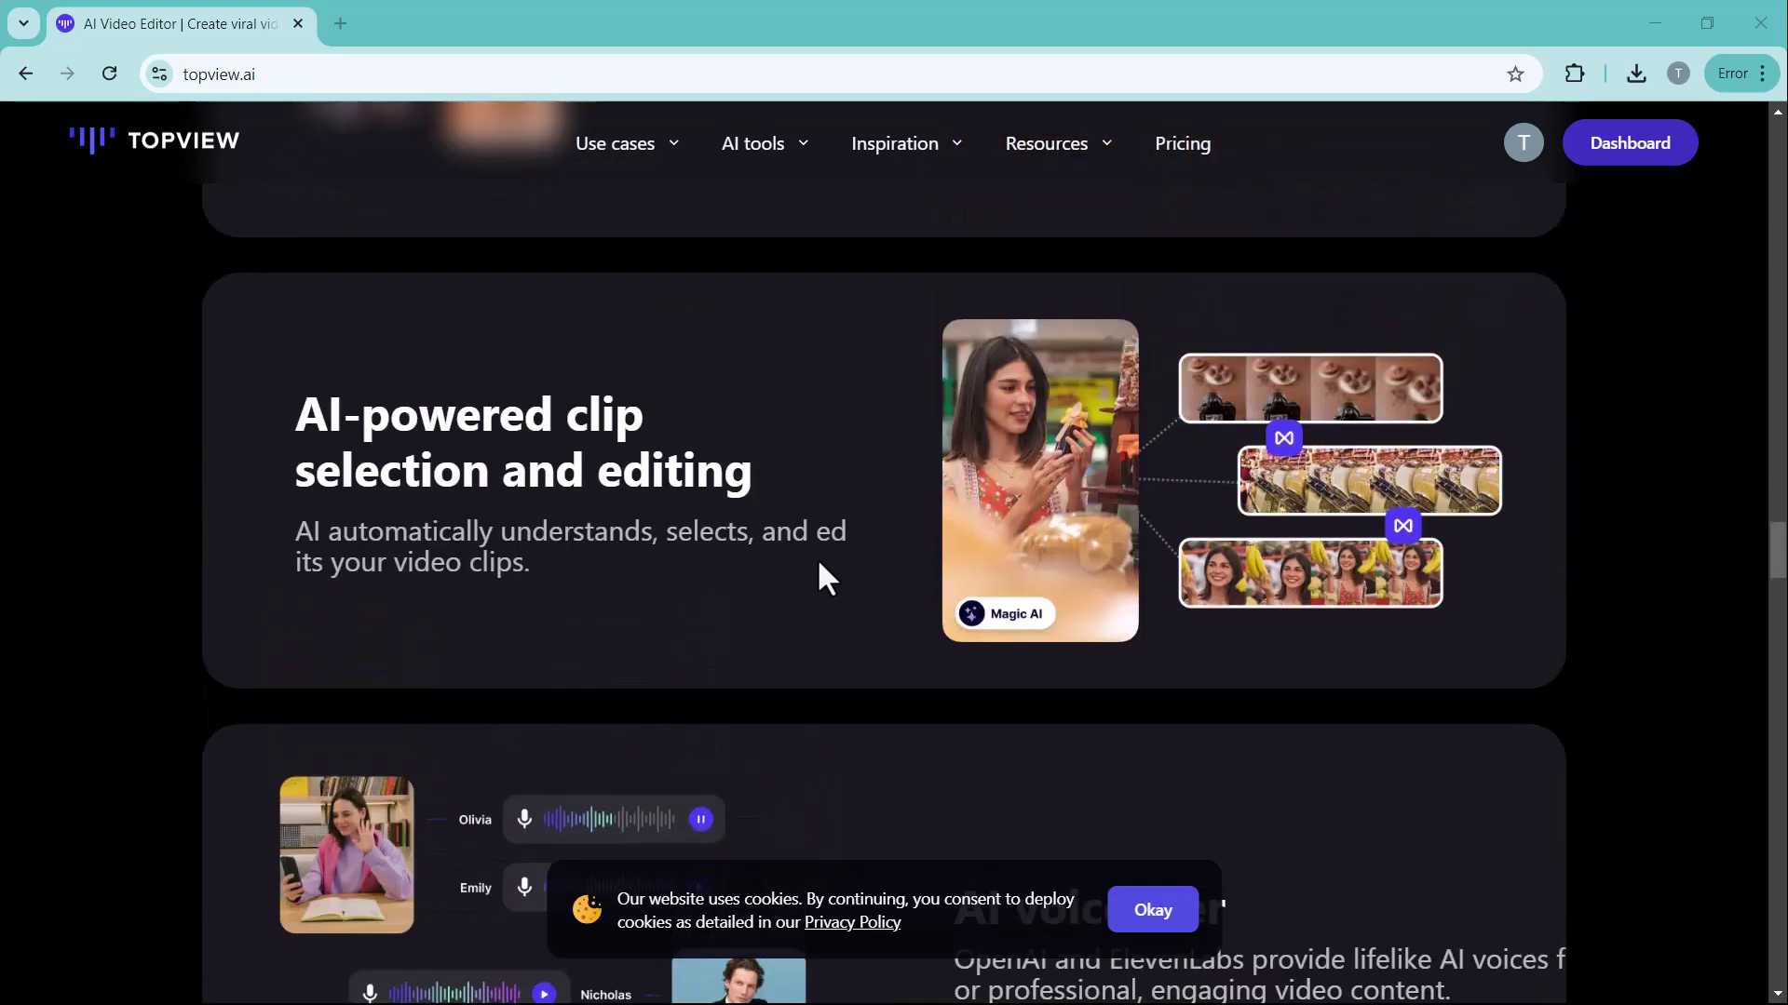
scroll(820, 563, "down", 4)
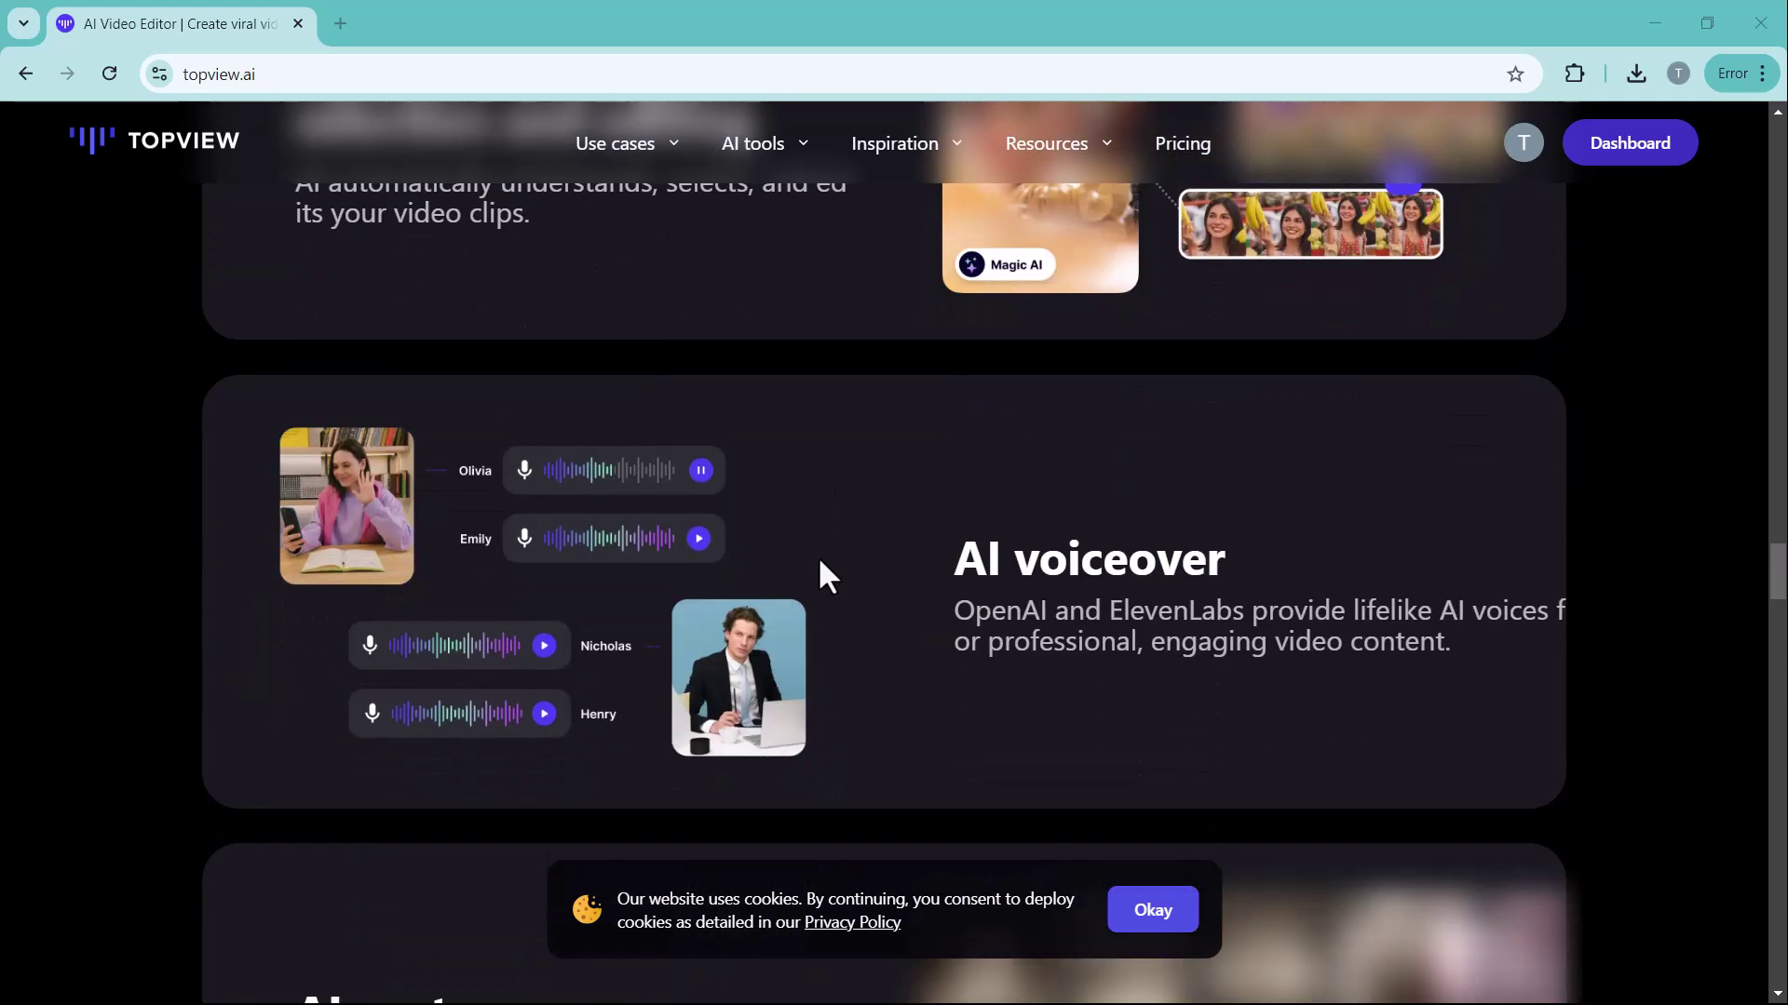
scroll(819, 563, "down", 6)
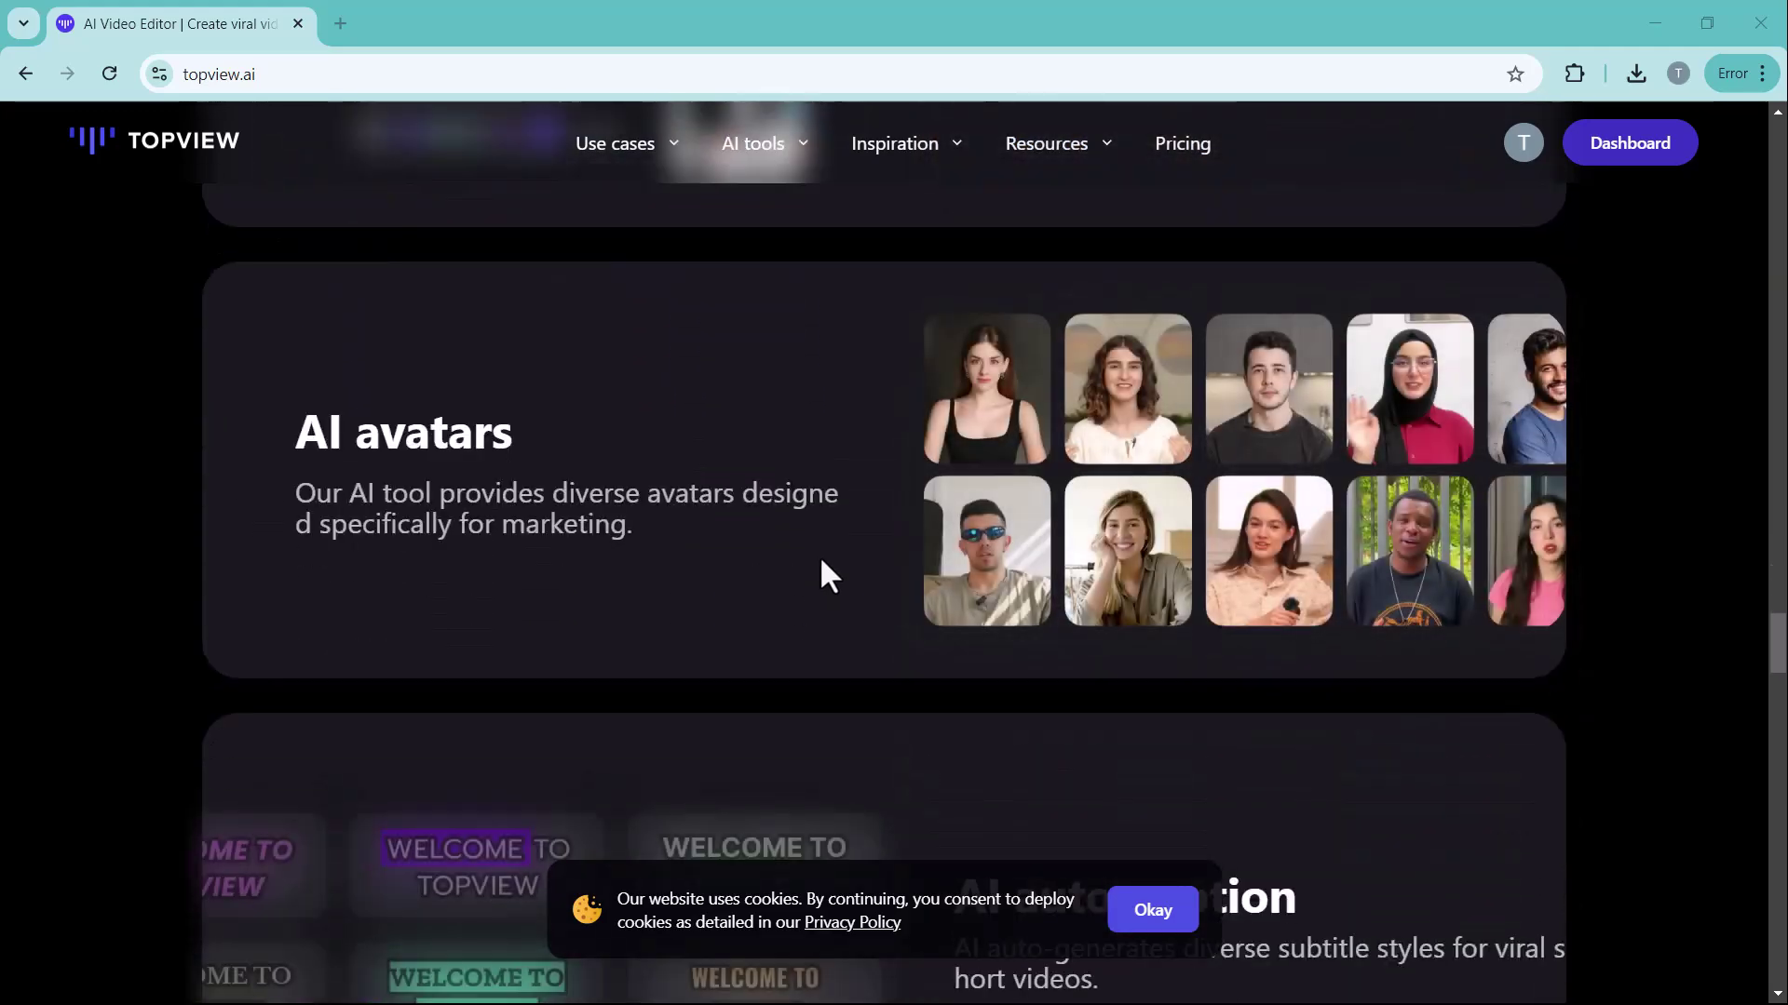
key("Home")
left_click(1657, 140)
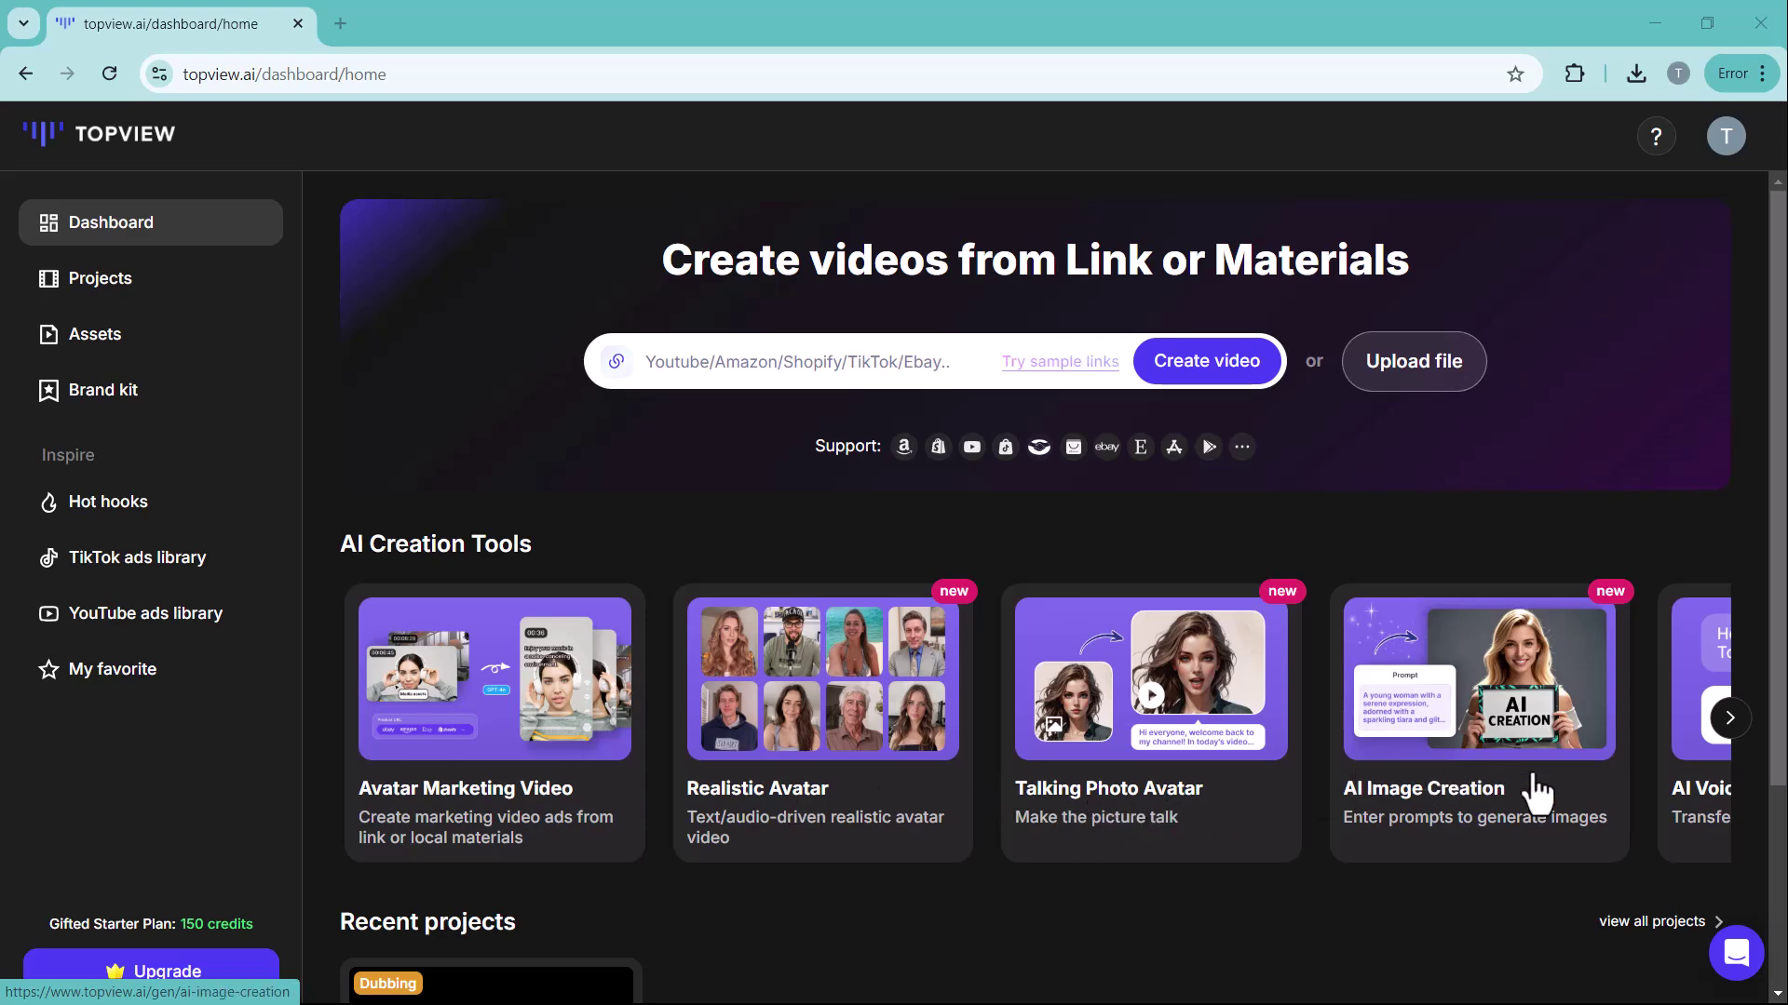
left_click(1728, 718)
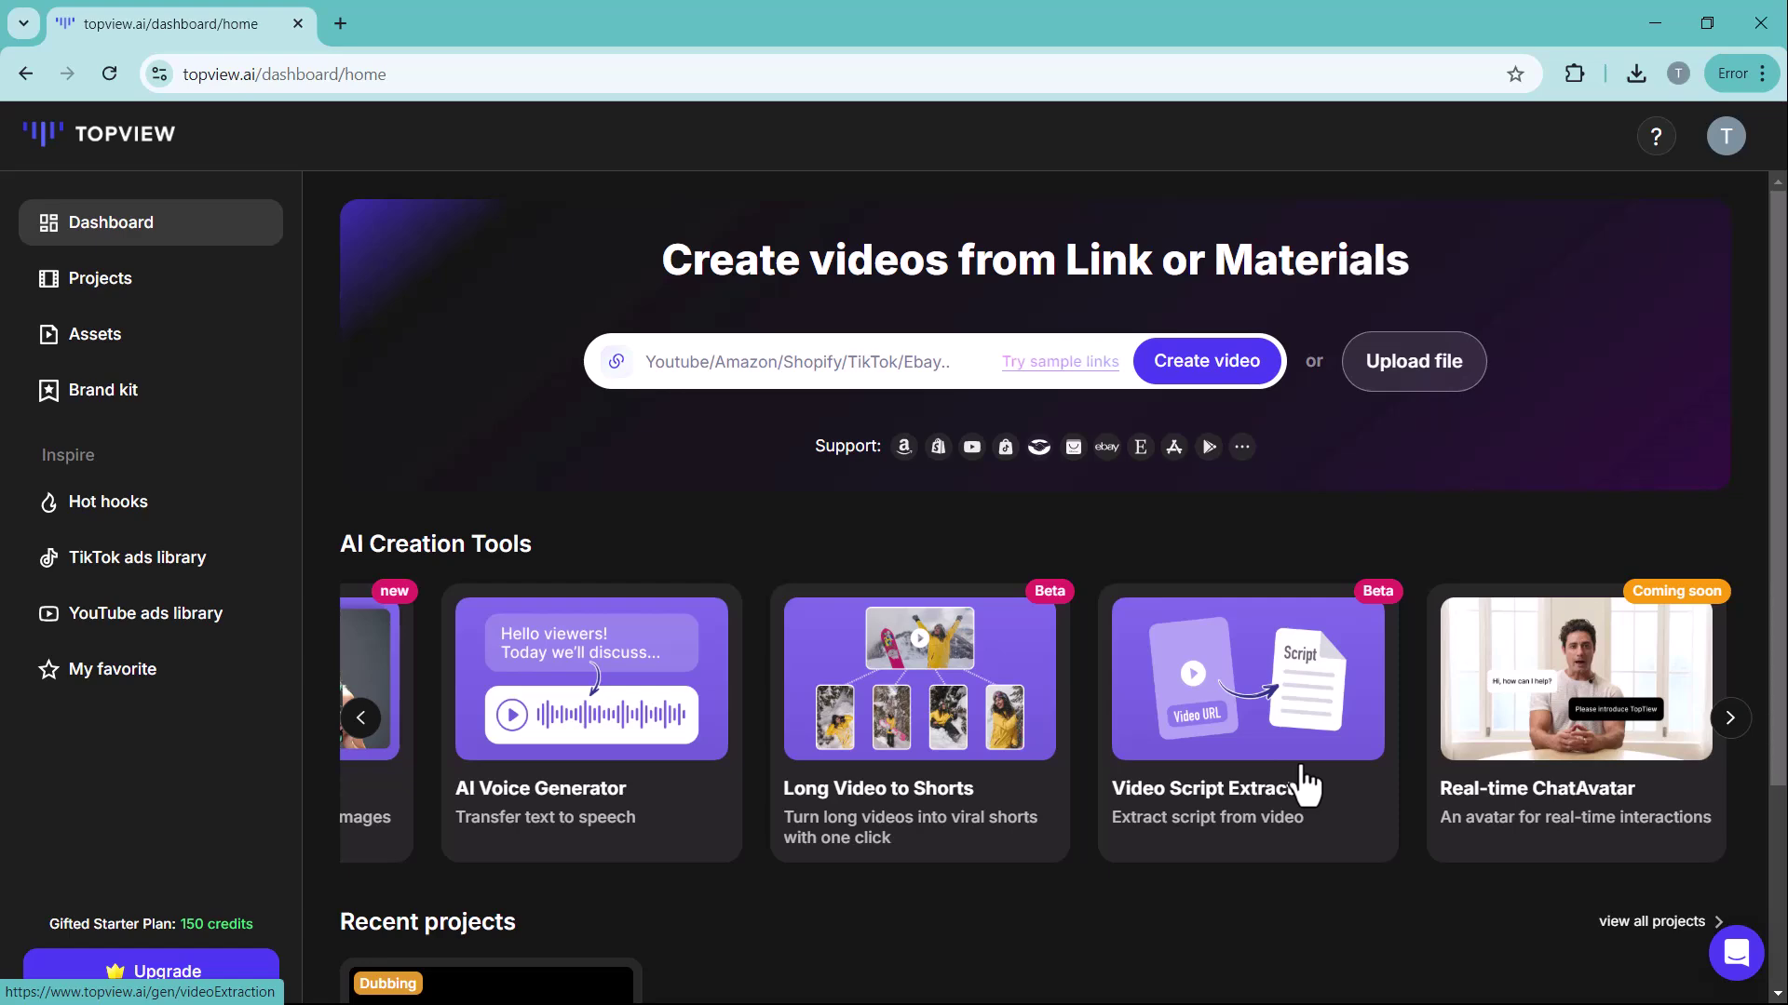
left_click(361, 717)
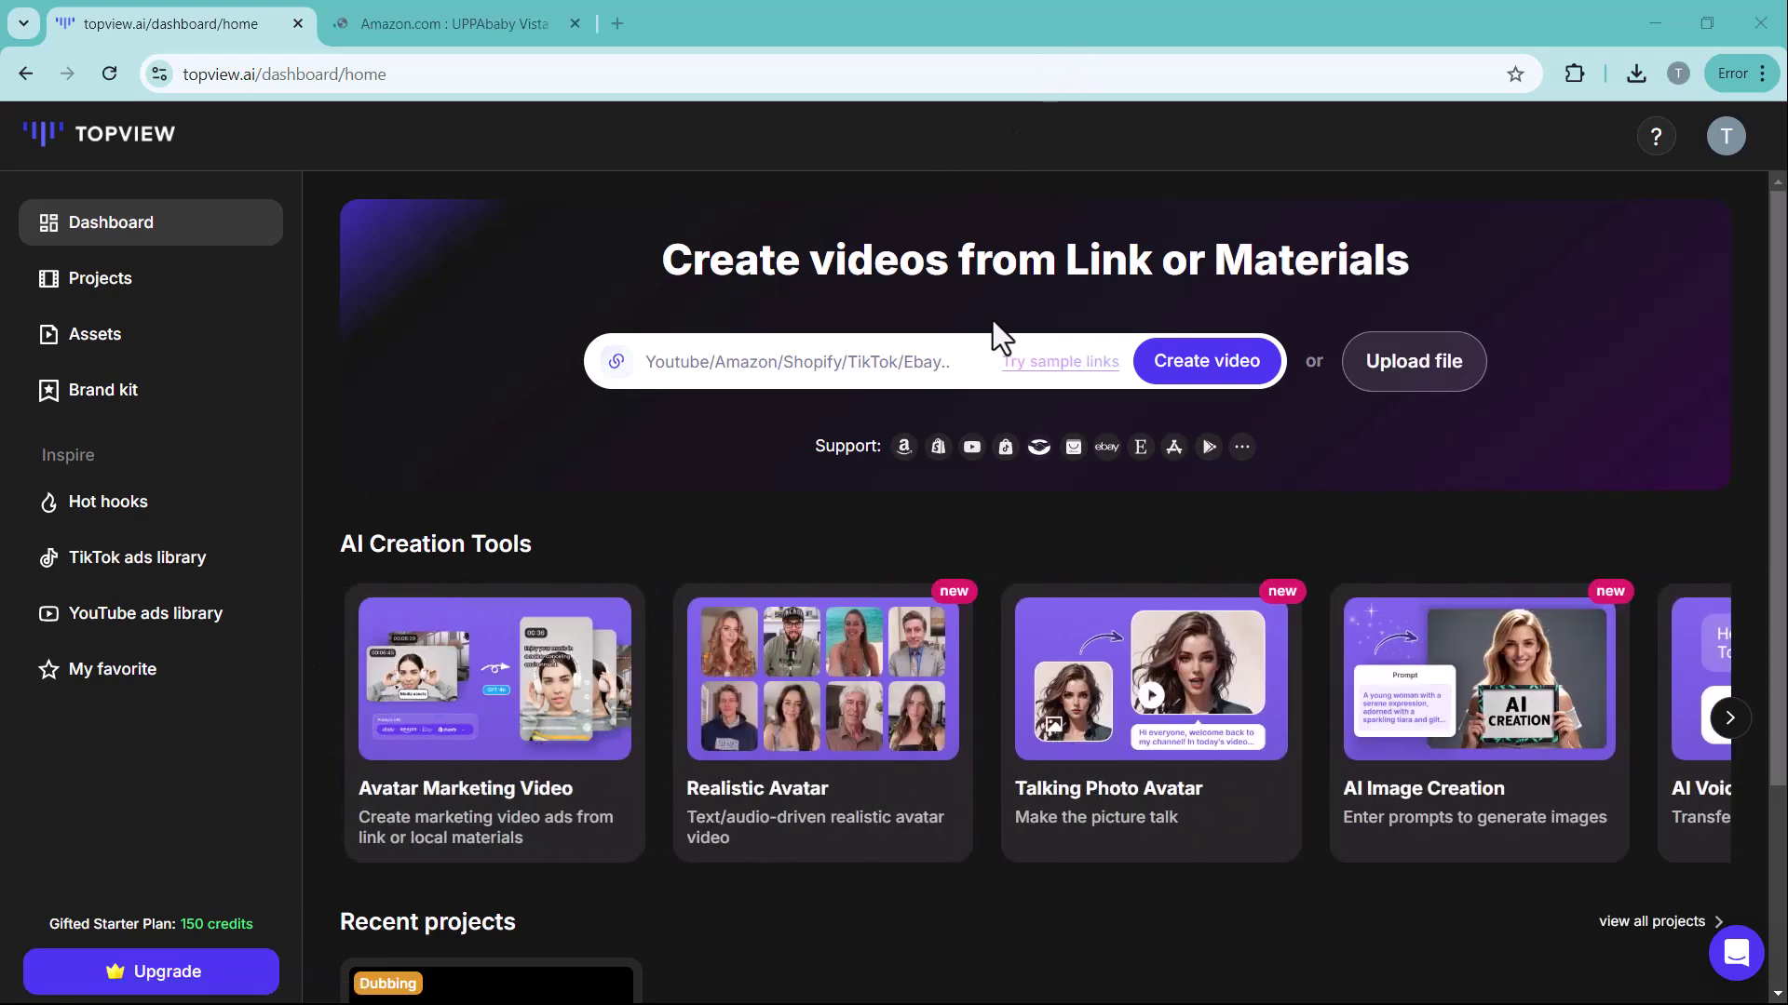
Paste the Amazon cat cave product URL into the link field
left_click(778, 362)
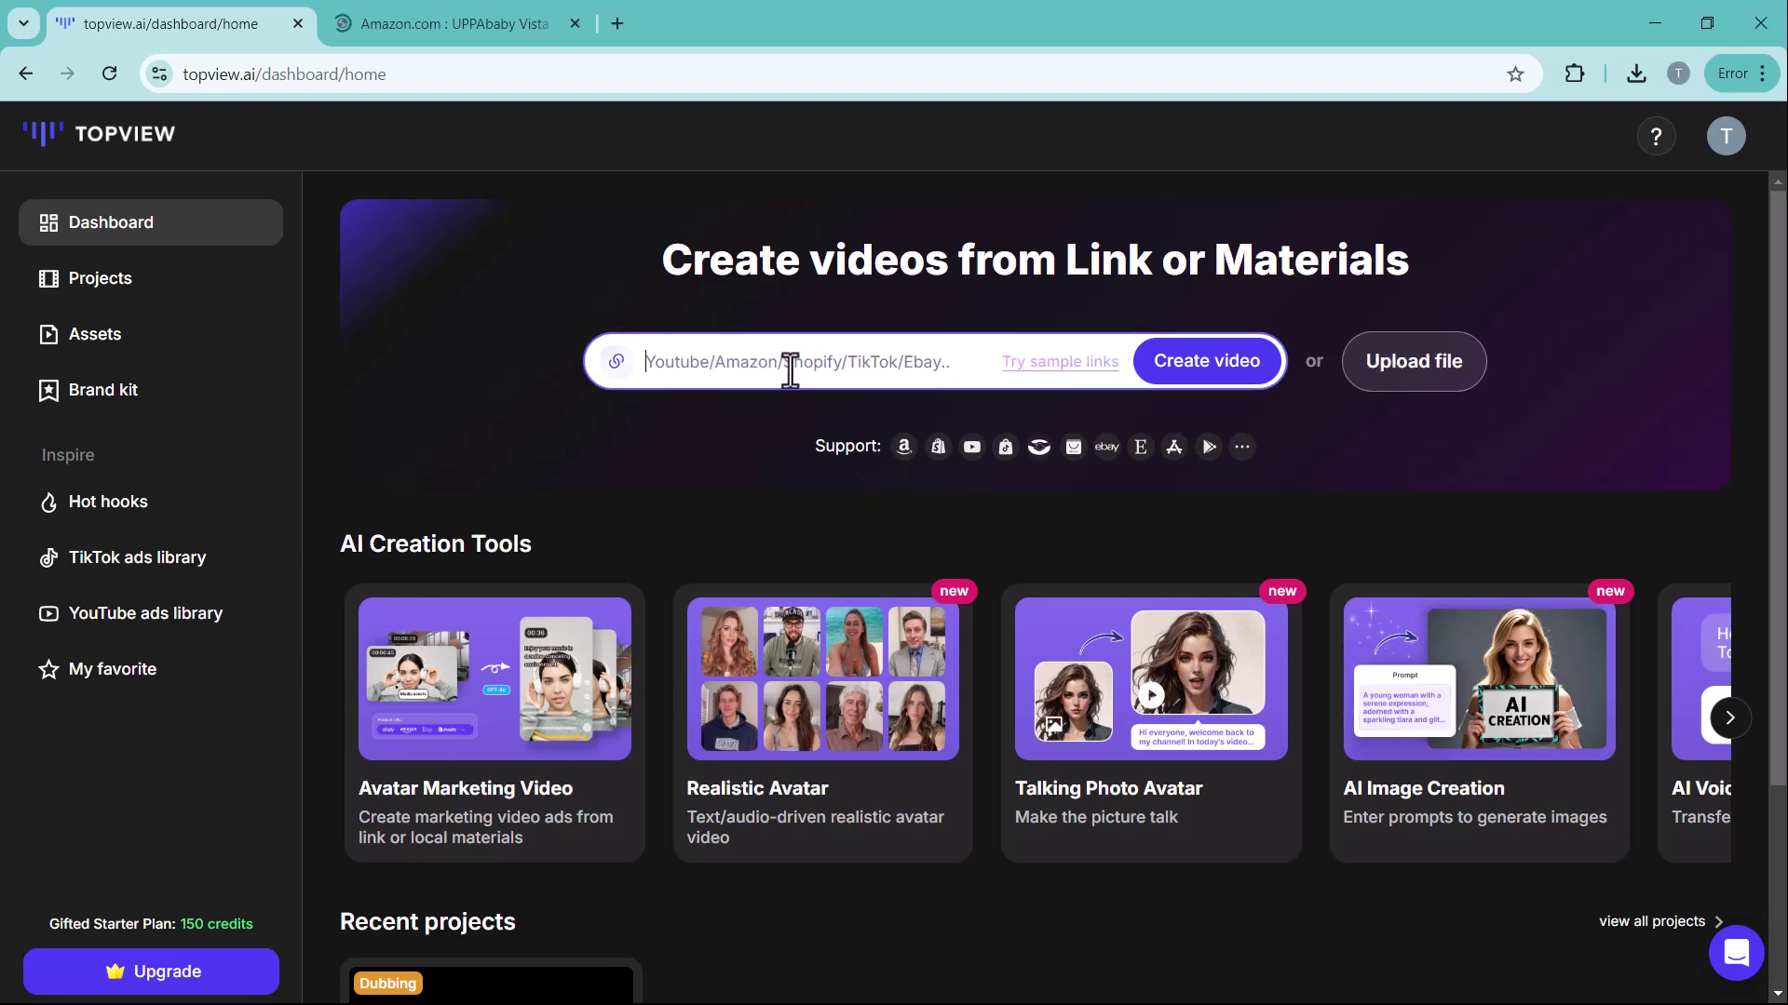
key("ctrl+v")
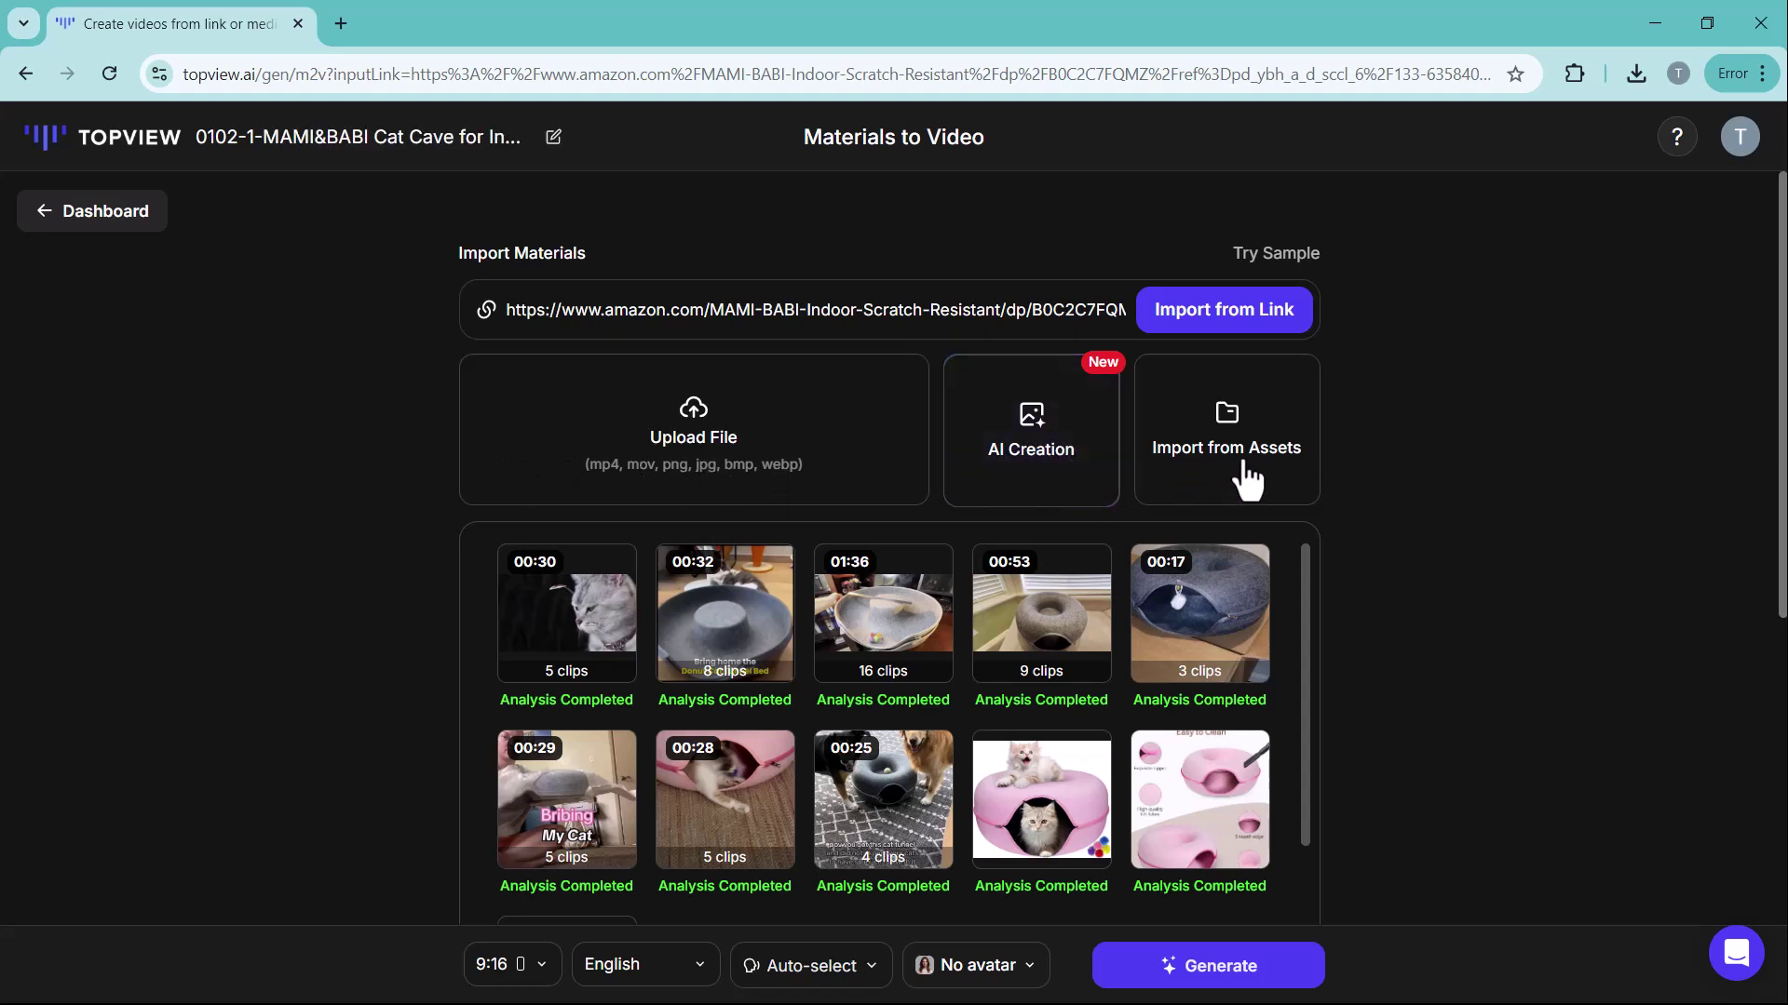
Review the aspect ratio options and keep English as the video language
scroll(1233, 479, "down", 8)
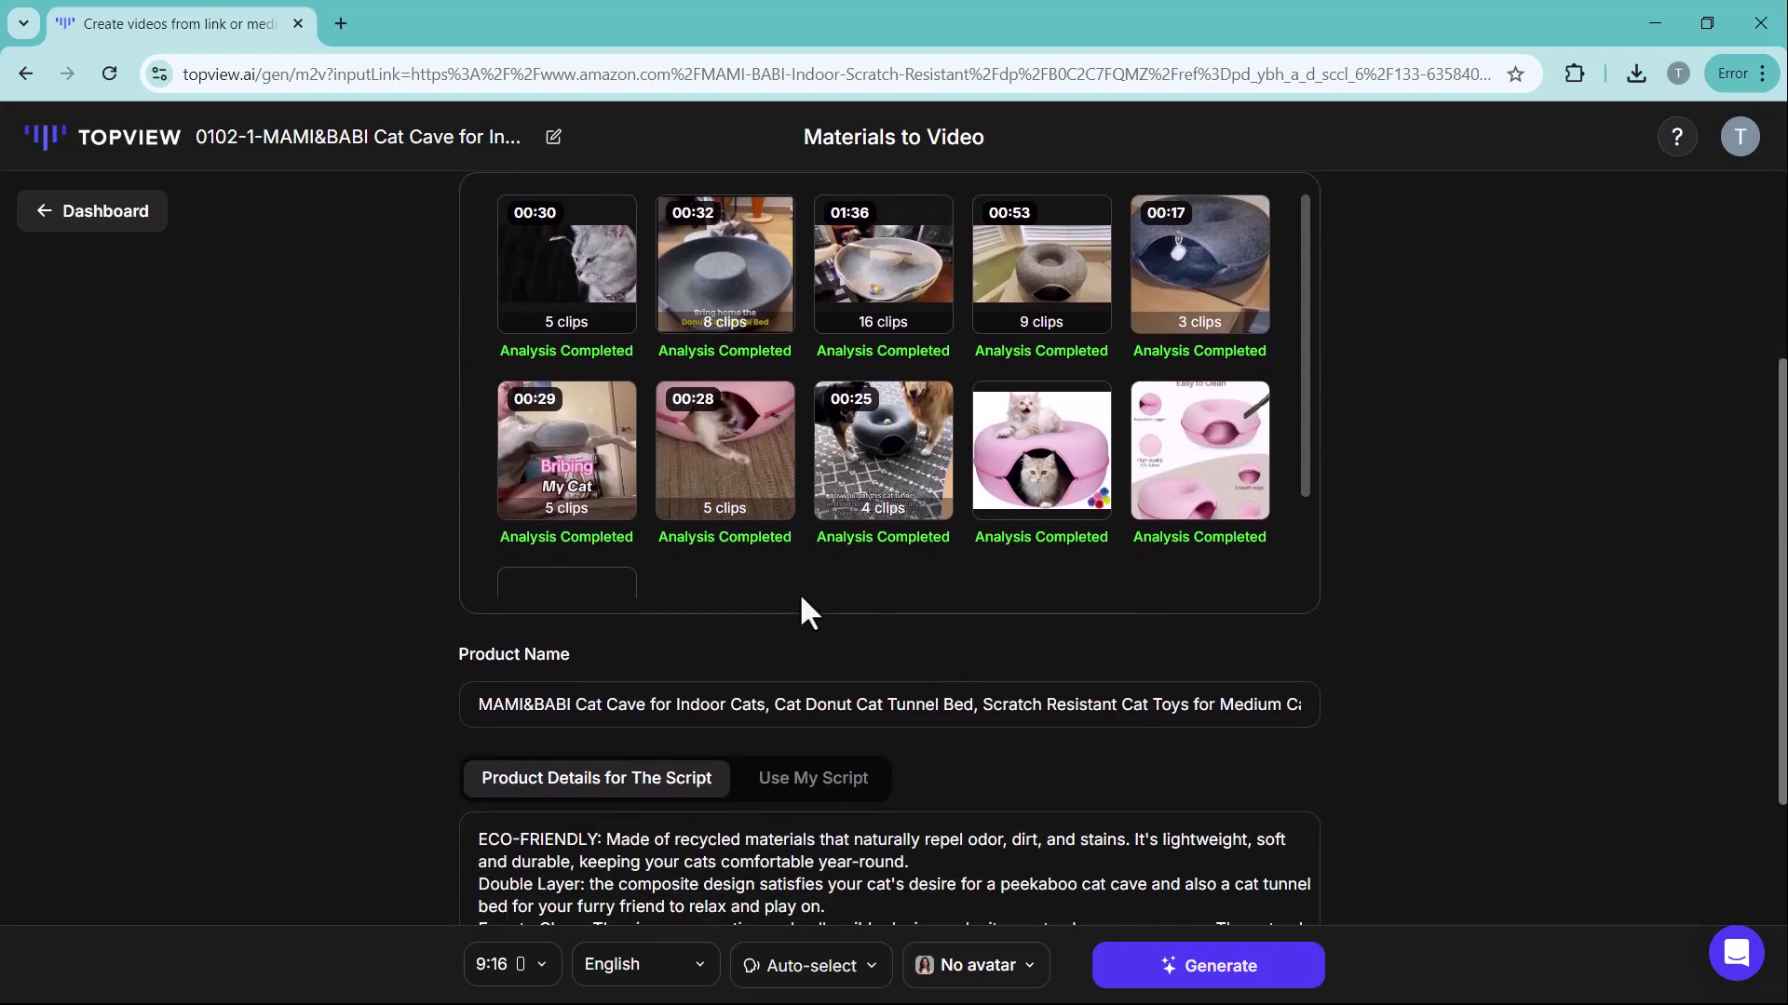
left_click(518, 965)
left_click(627, 965)
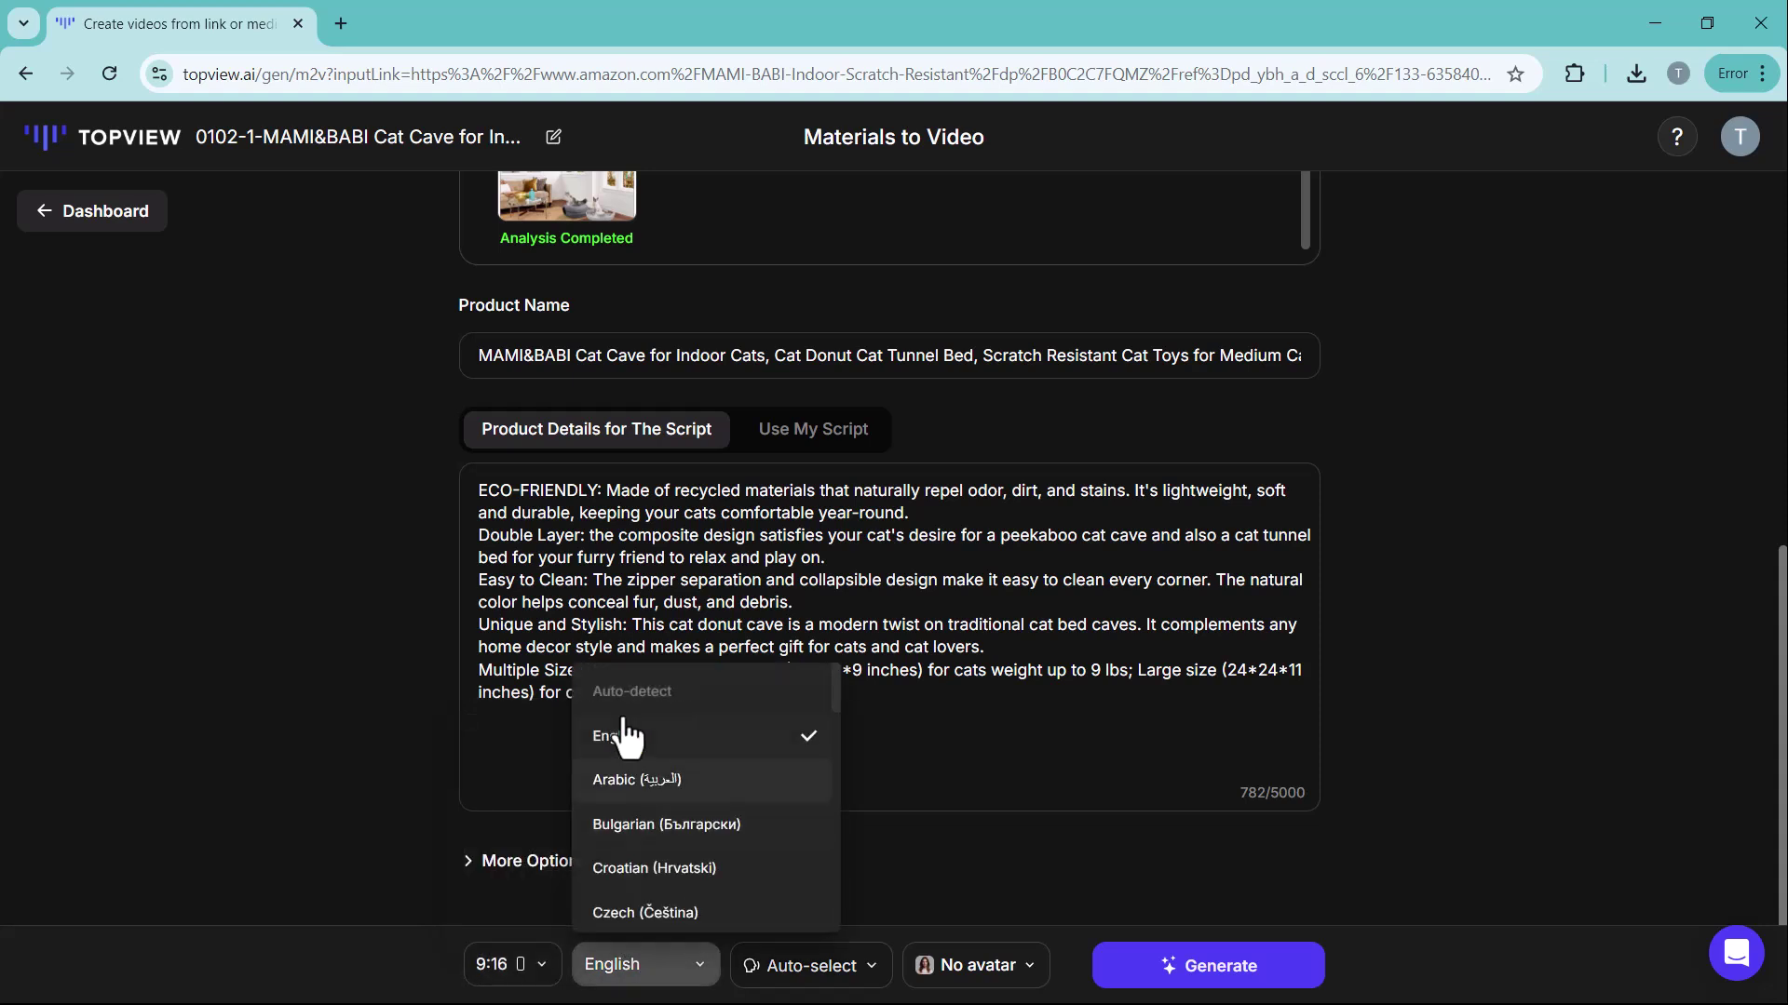
left_click(926, 901)
Preview the Addison voice, then select and confirm Ryan as the voiceover
left_click(838, 968)
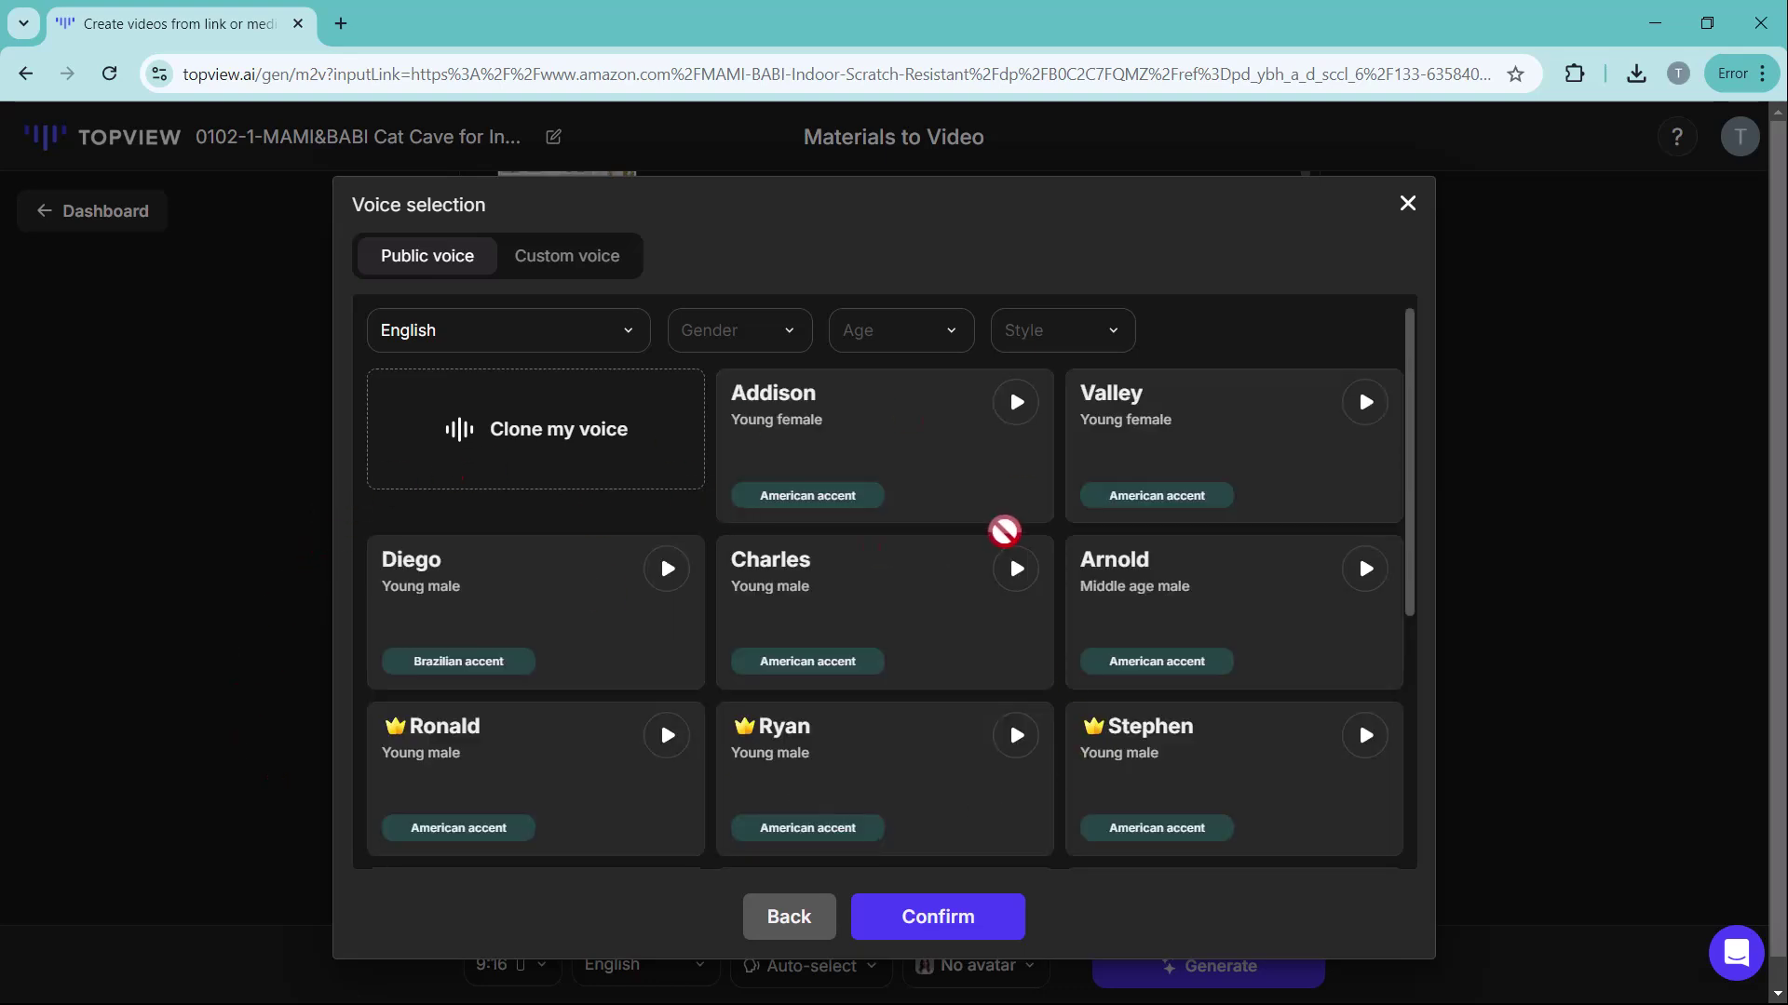
left_click(1010, 406)
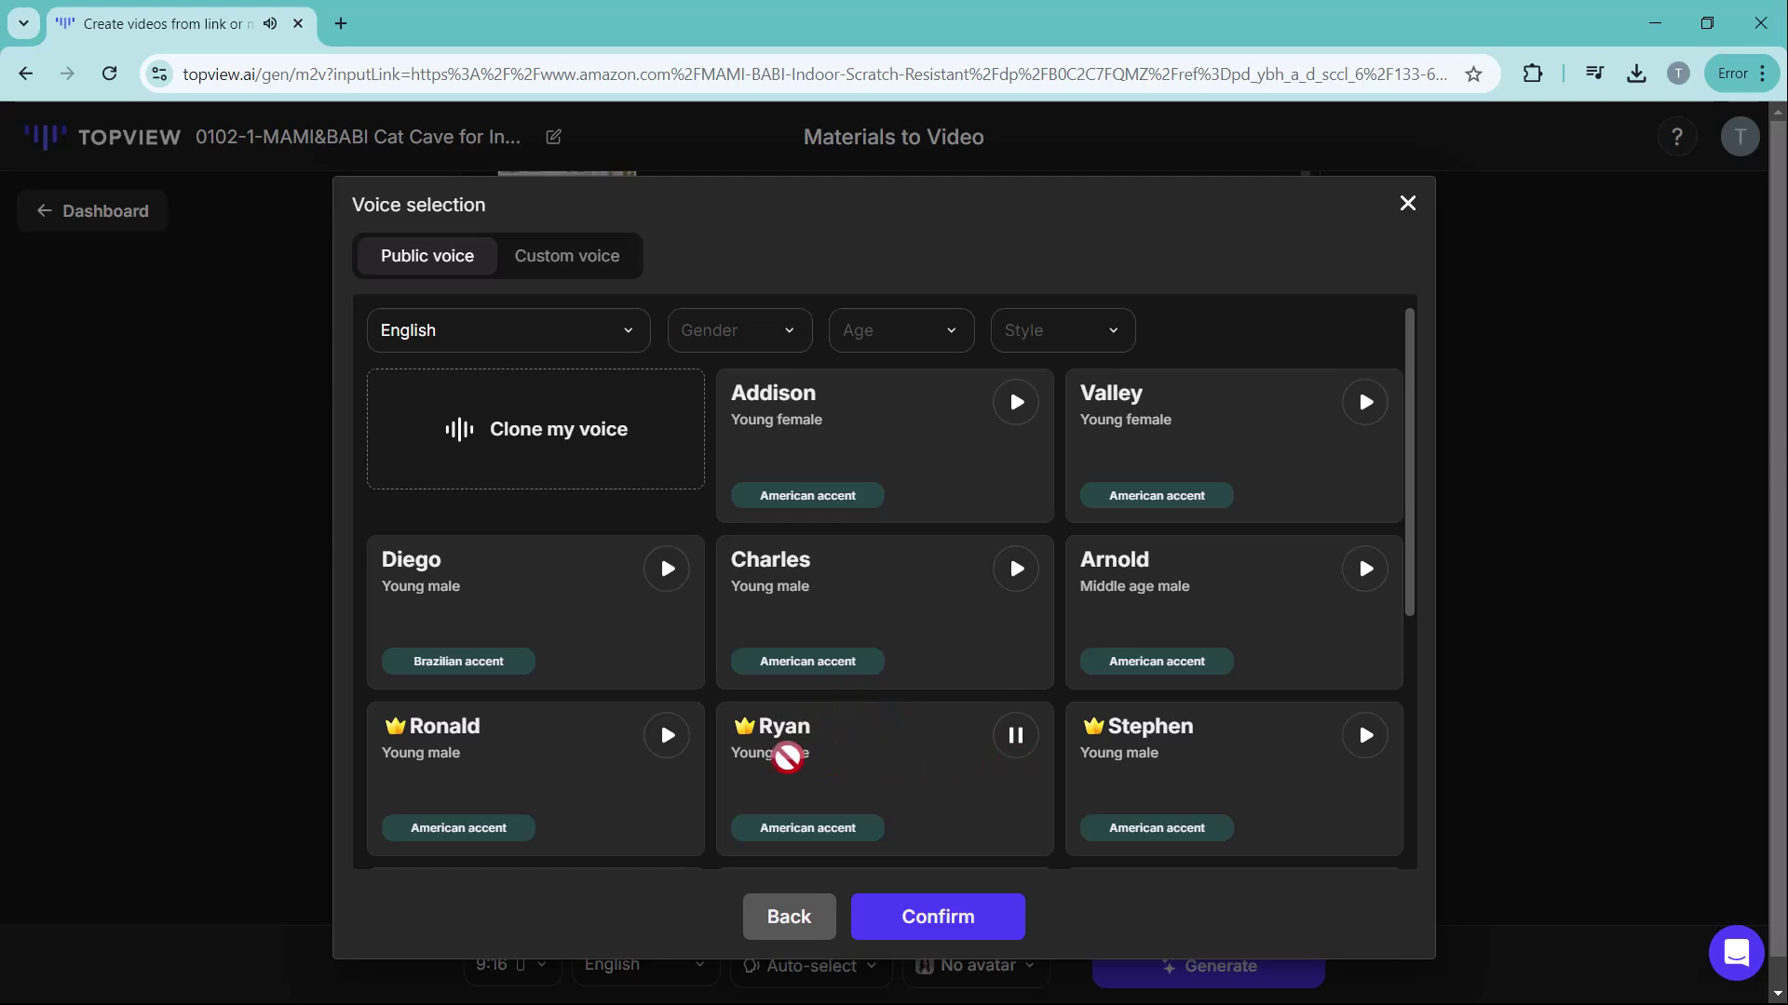
left_click(894, 750)
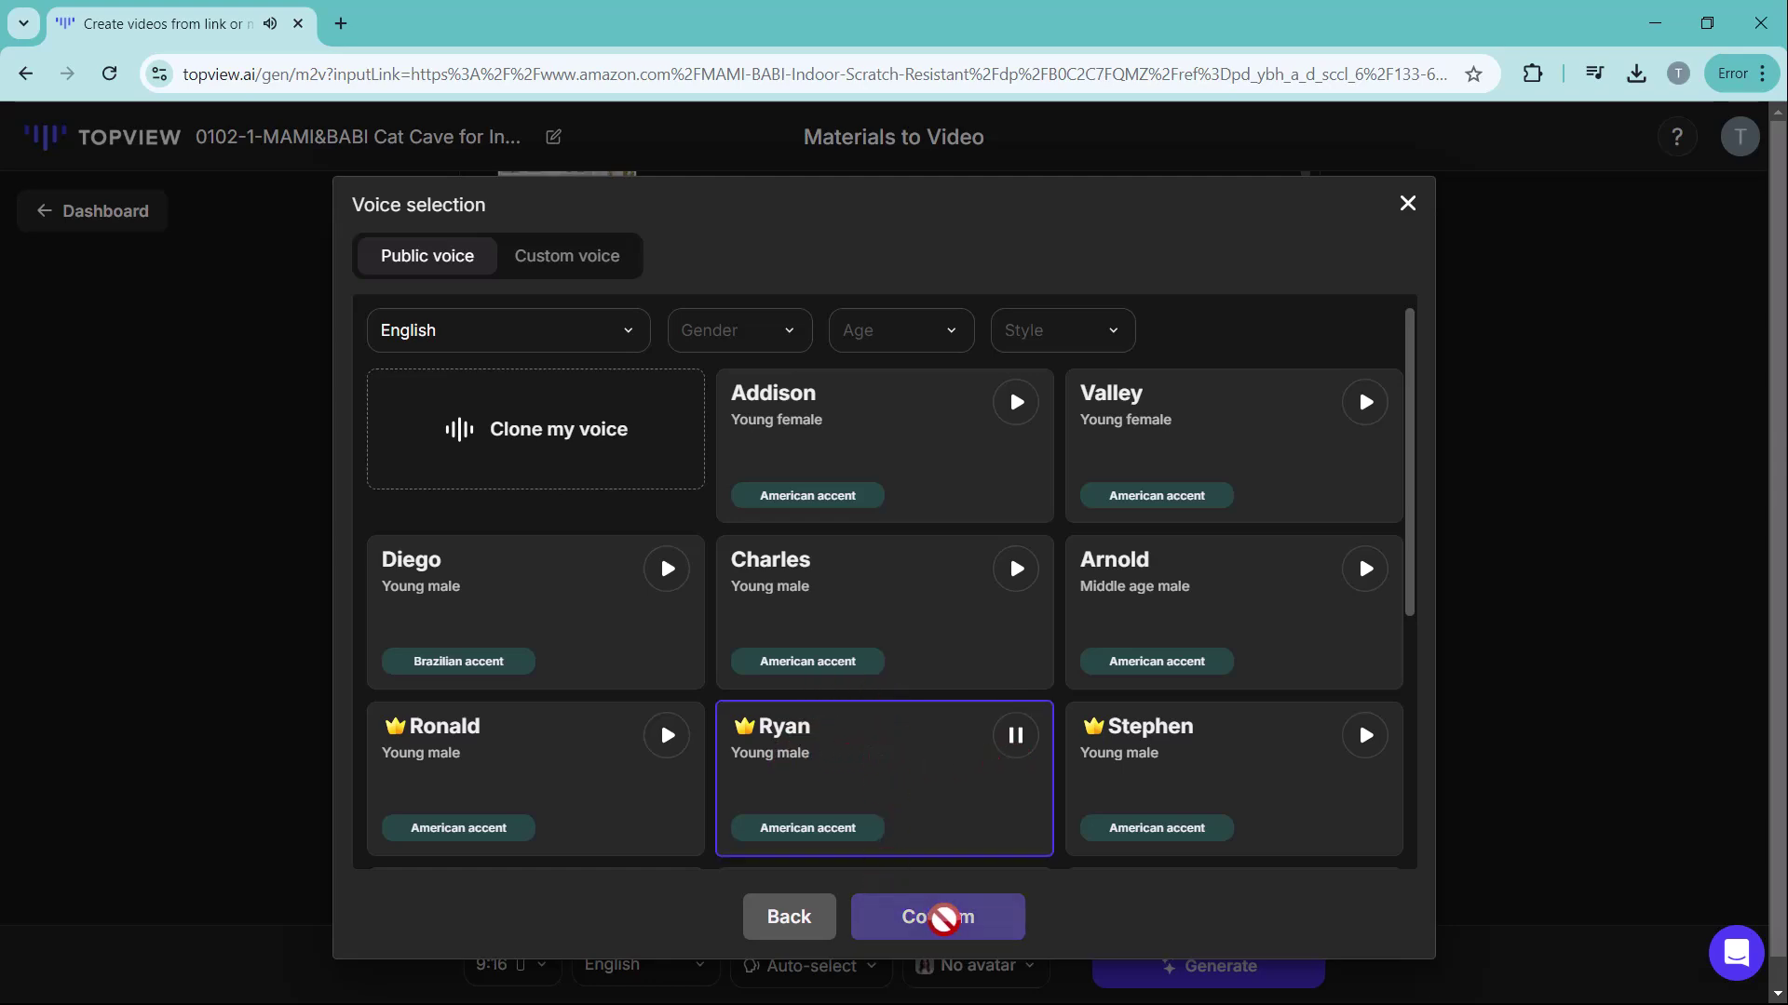
left_click(943, 919)
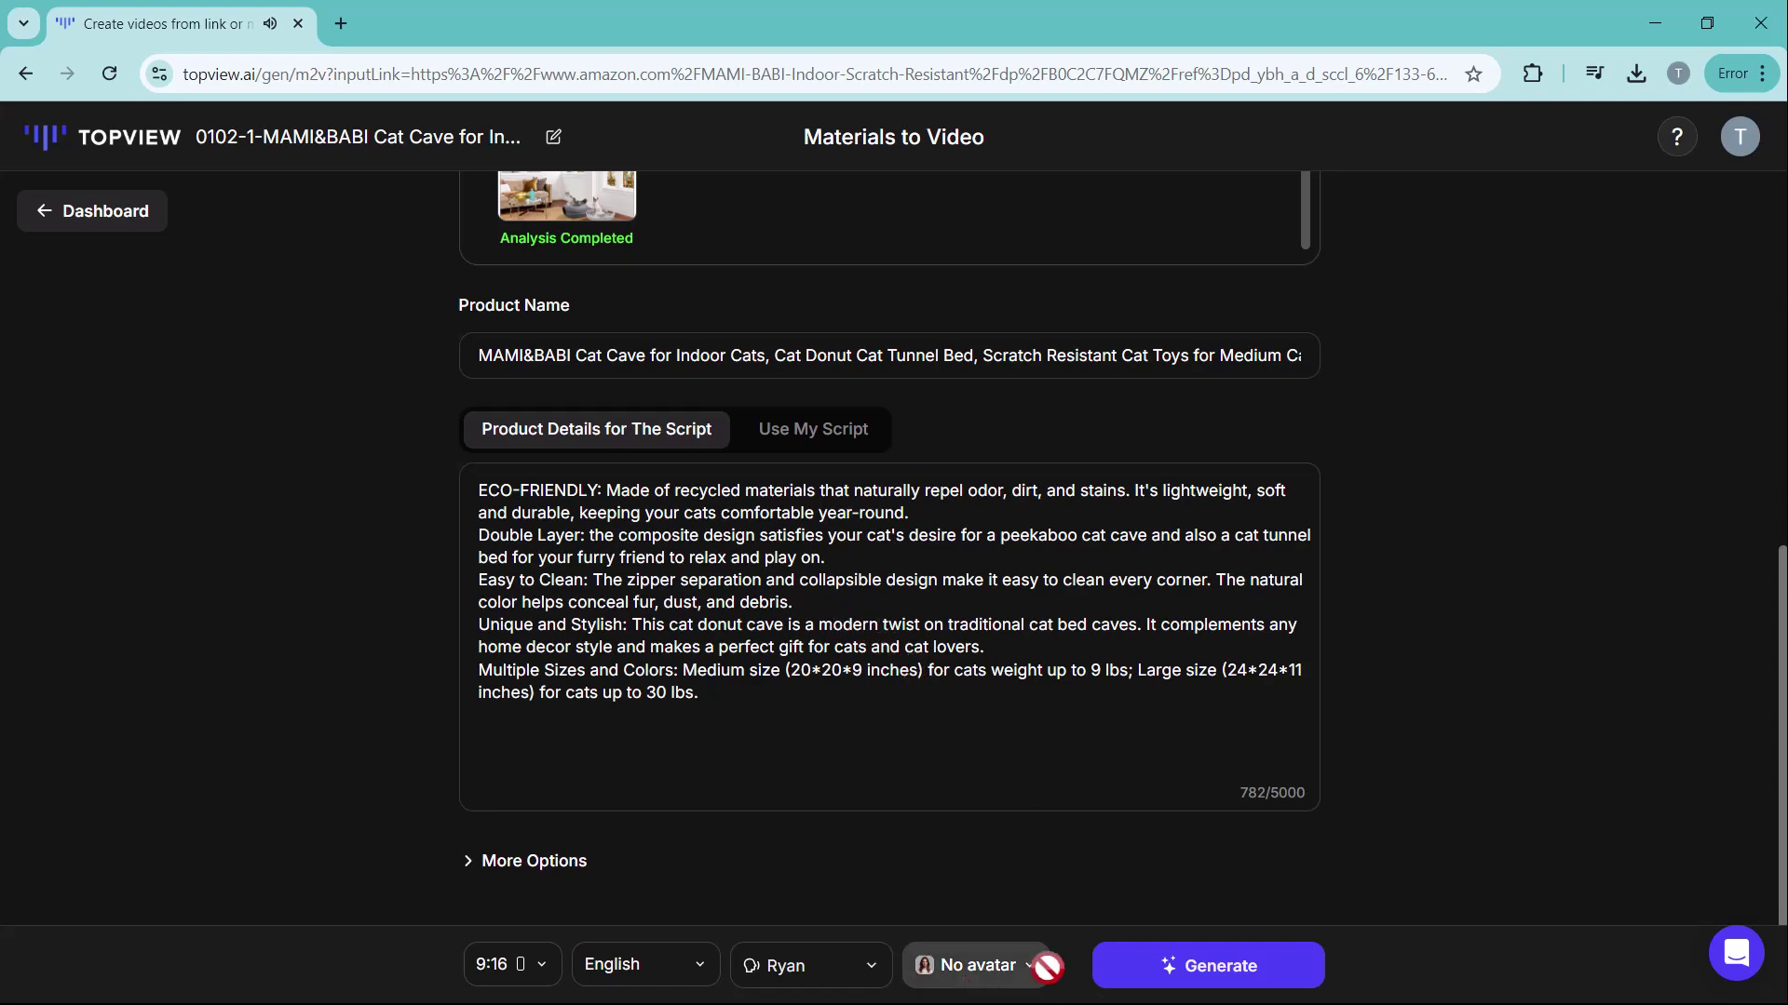
Choose Elias as the presenting avatar and generate the cat cave video
left_click(1022, 962)
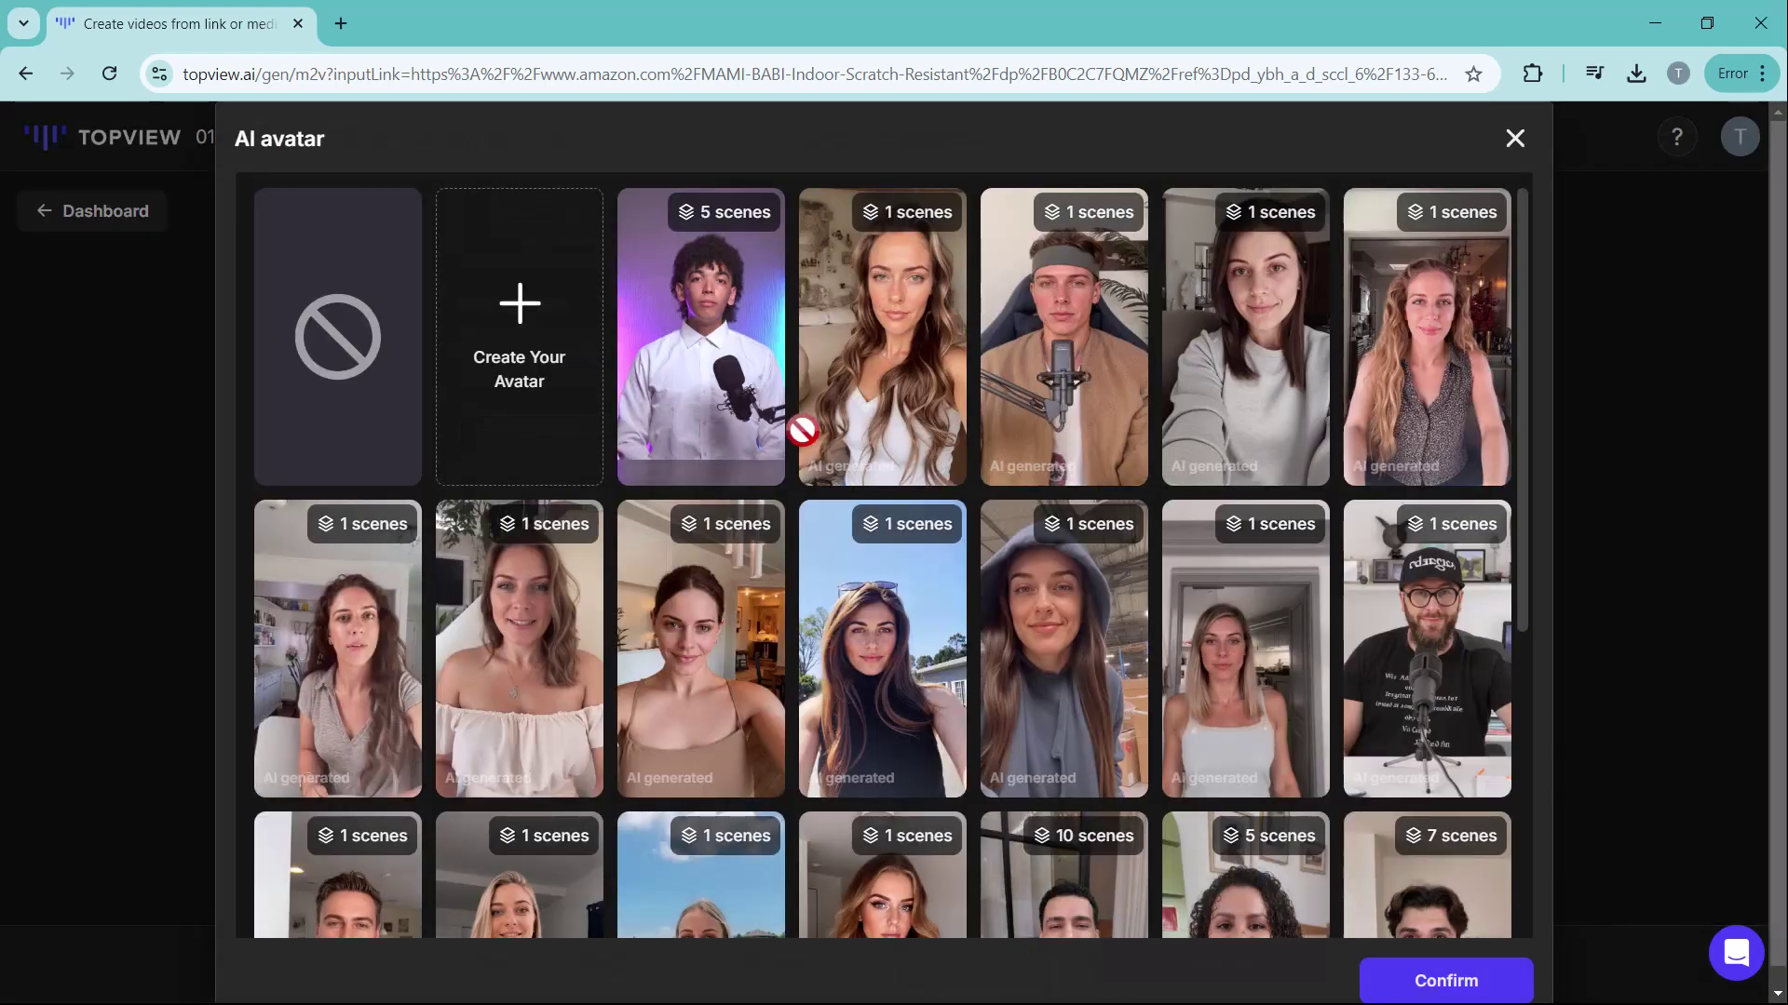
scroll(798, 397, "down", 3)
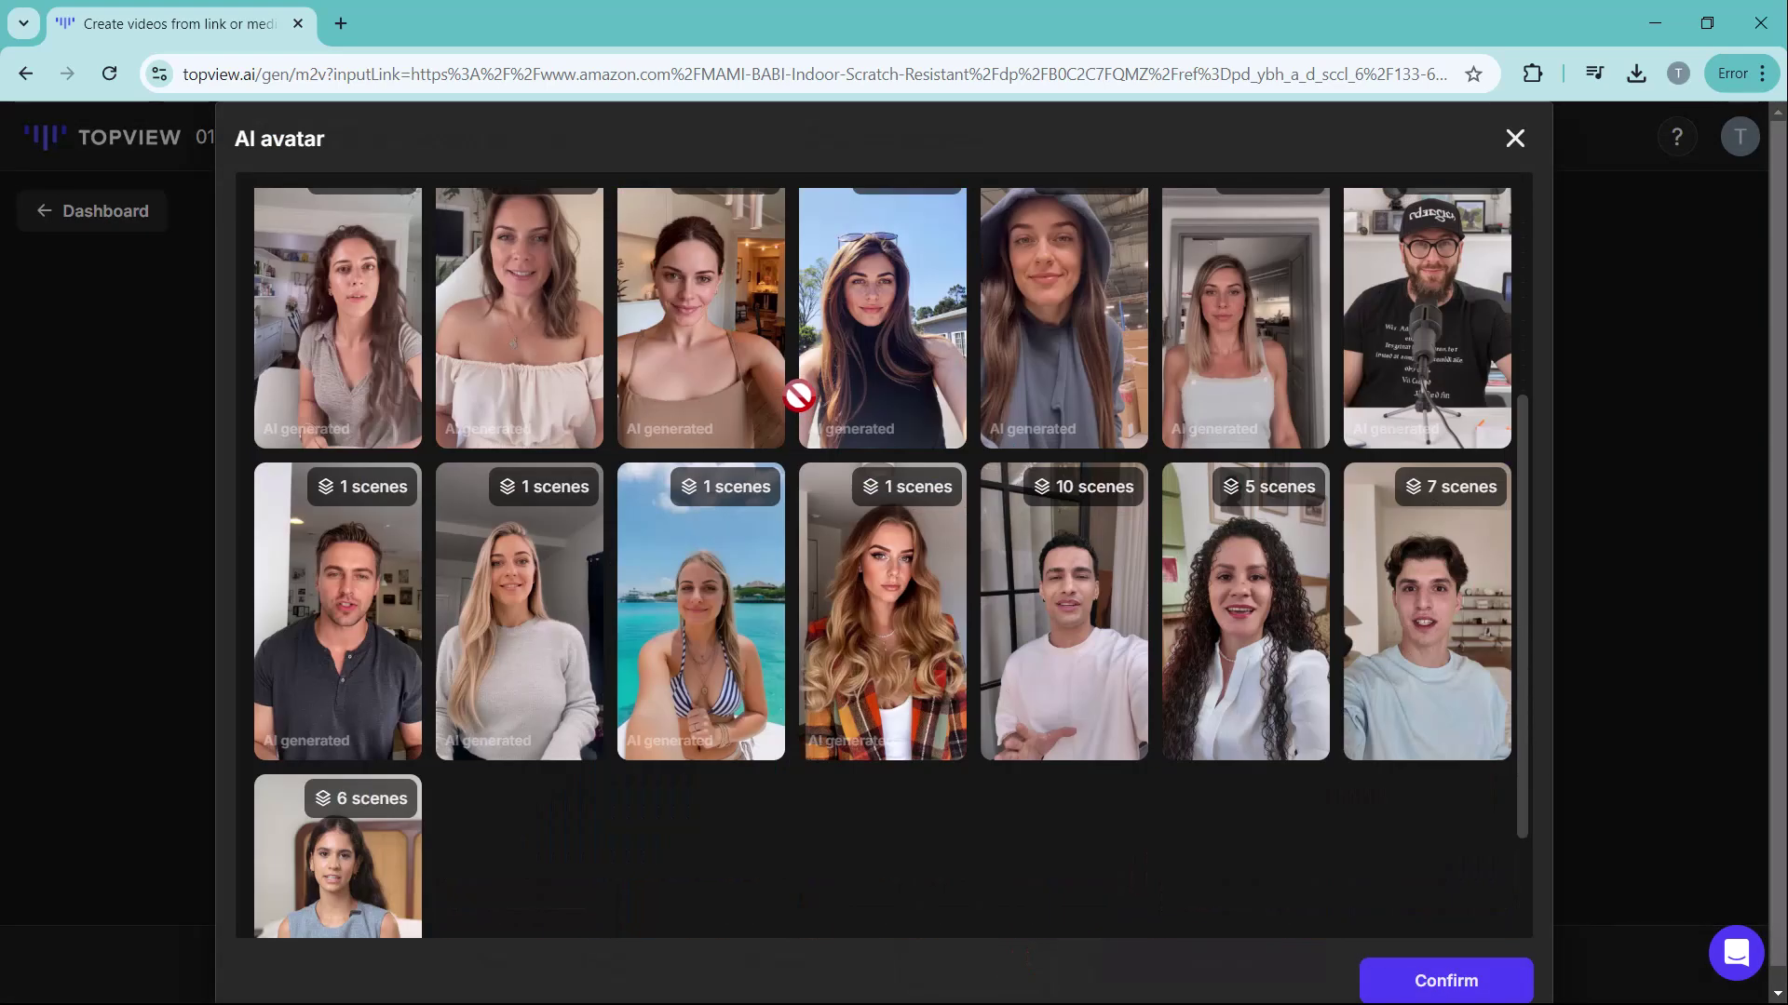
left_click(379, 667)
left_click(1443, 977)
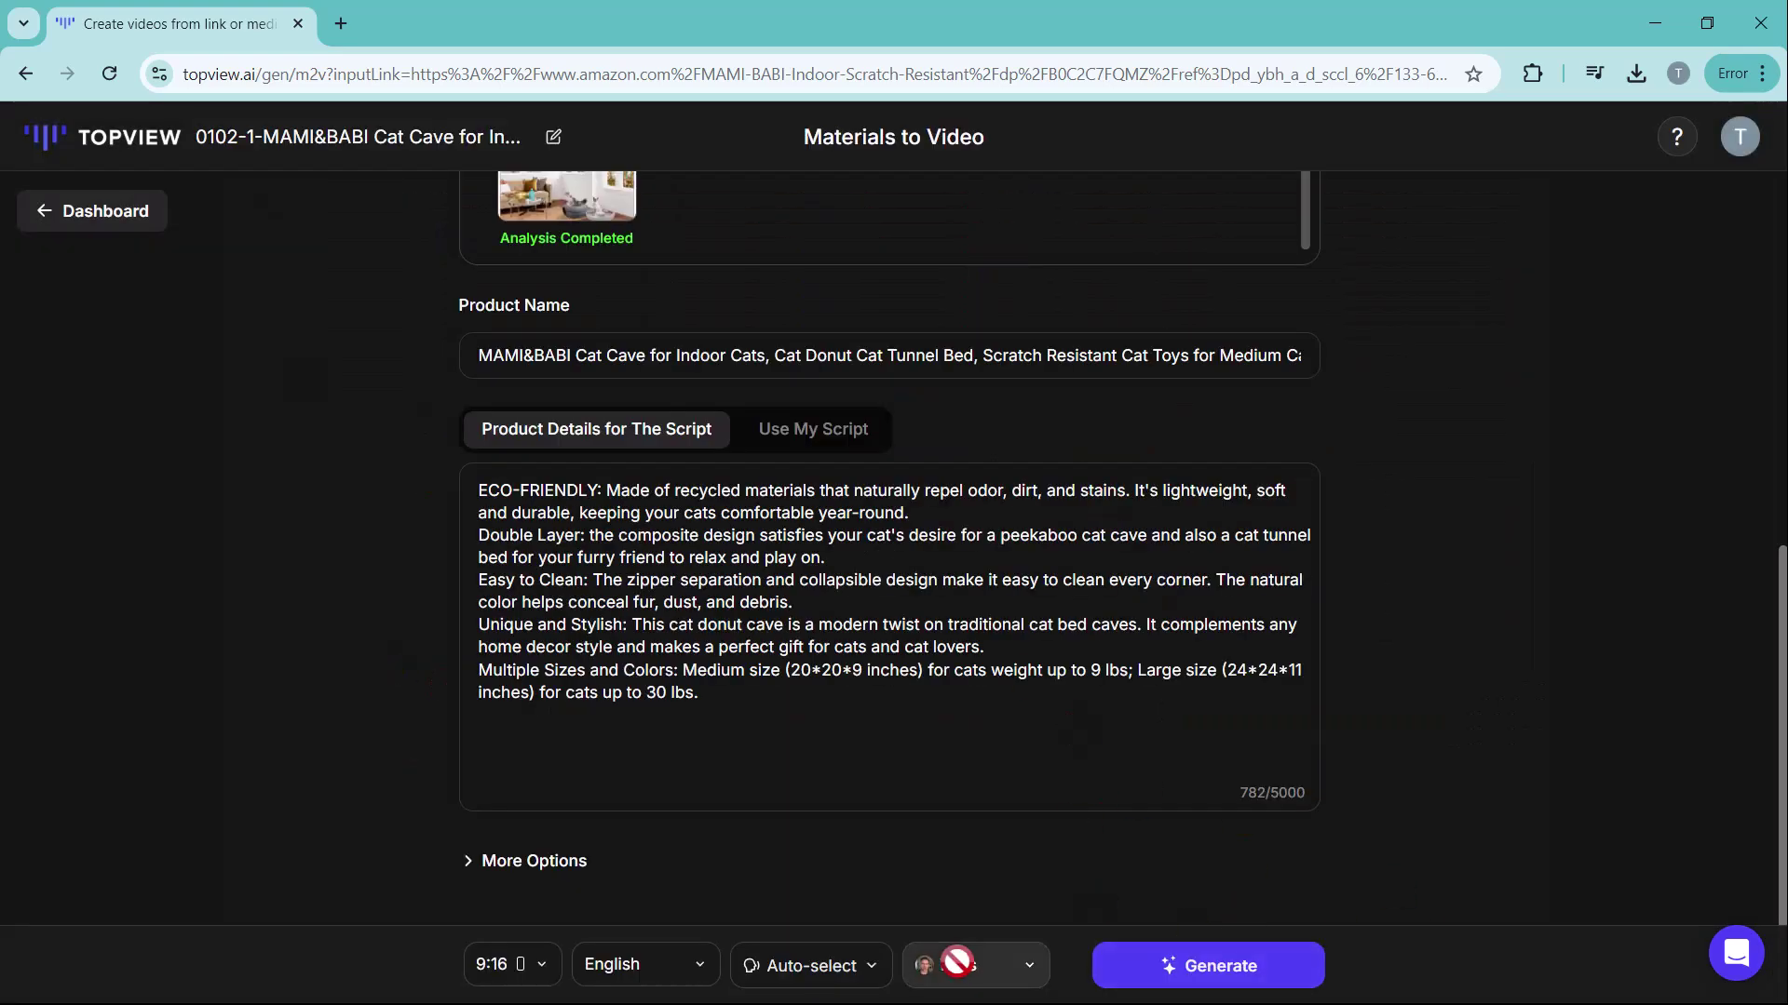
left_click(1208, 965)
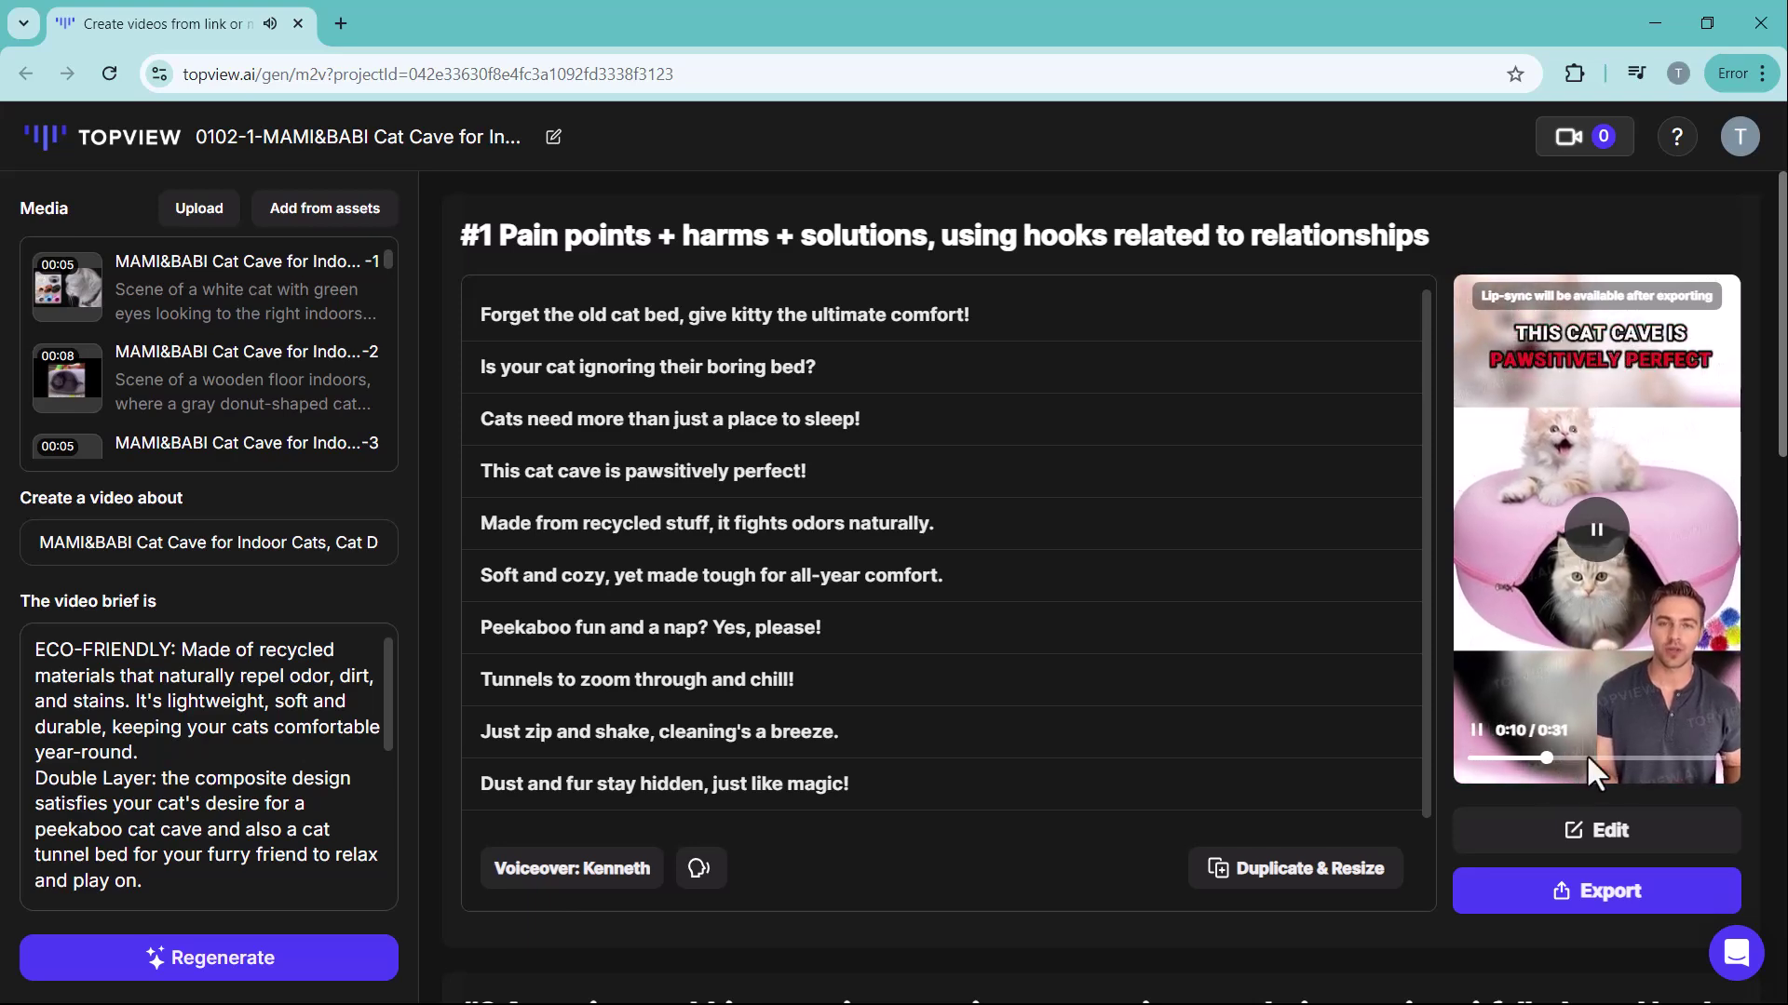
left_click(1644, 760)
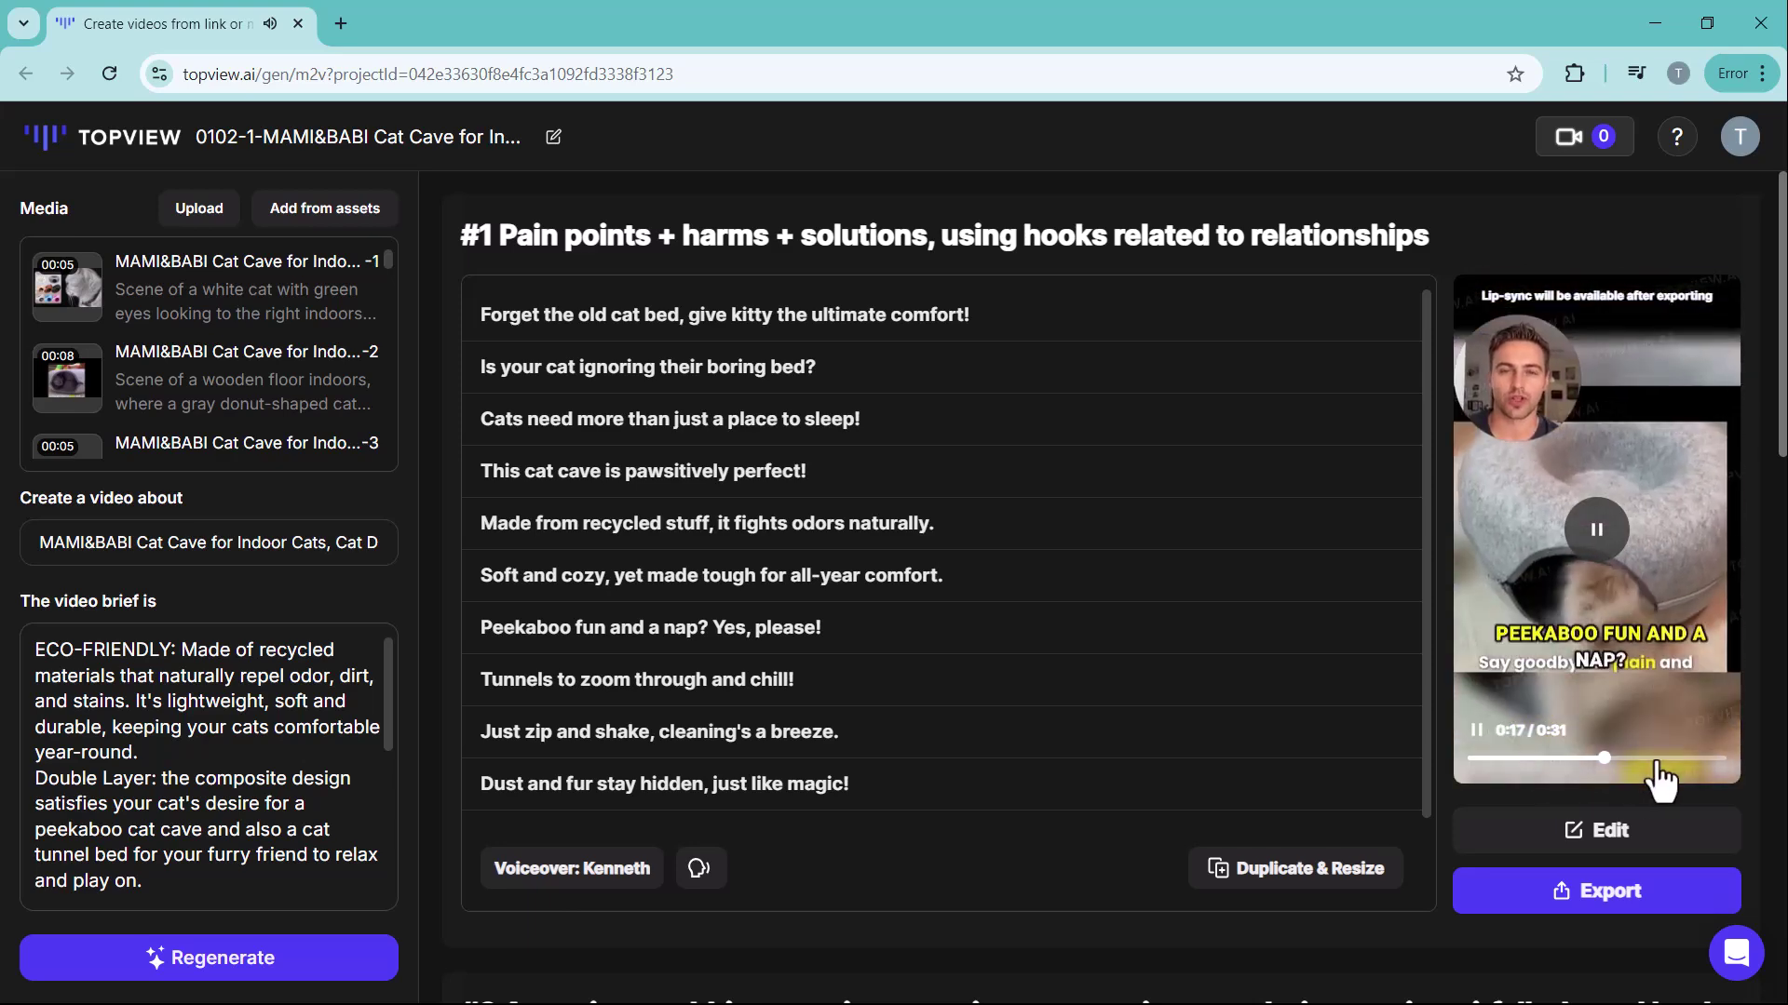
Open the cat cave video in the editor and export it without a watermark
left_click(1625, 836)
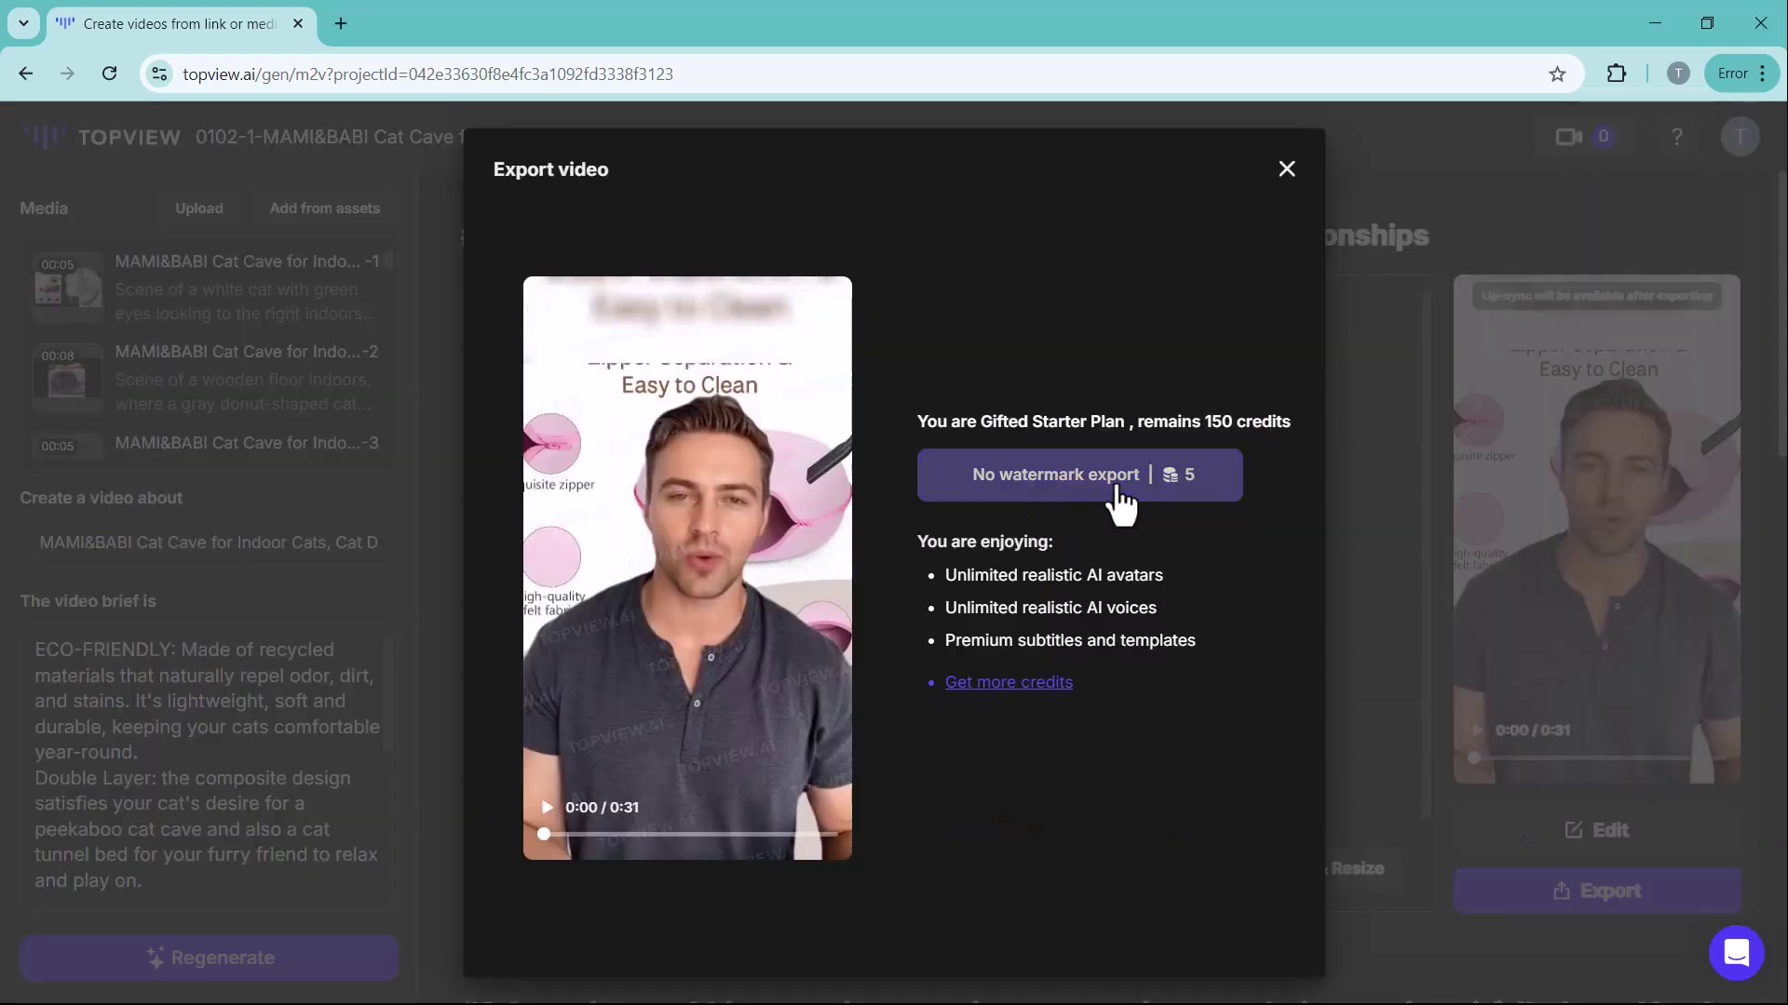
left_click(1121, 501)
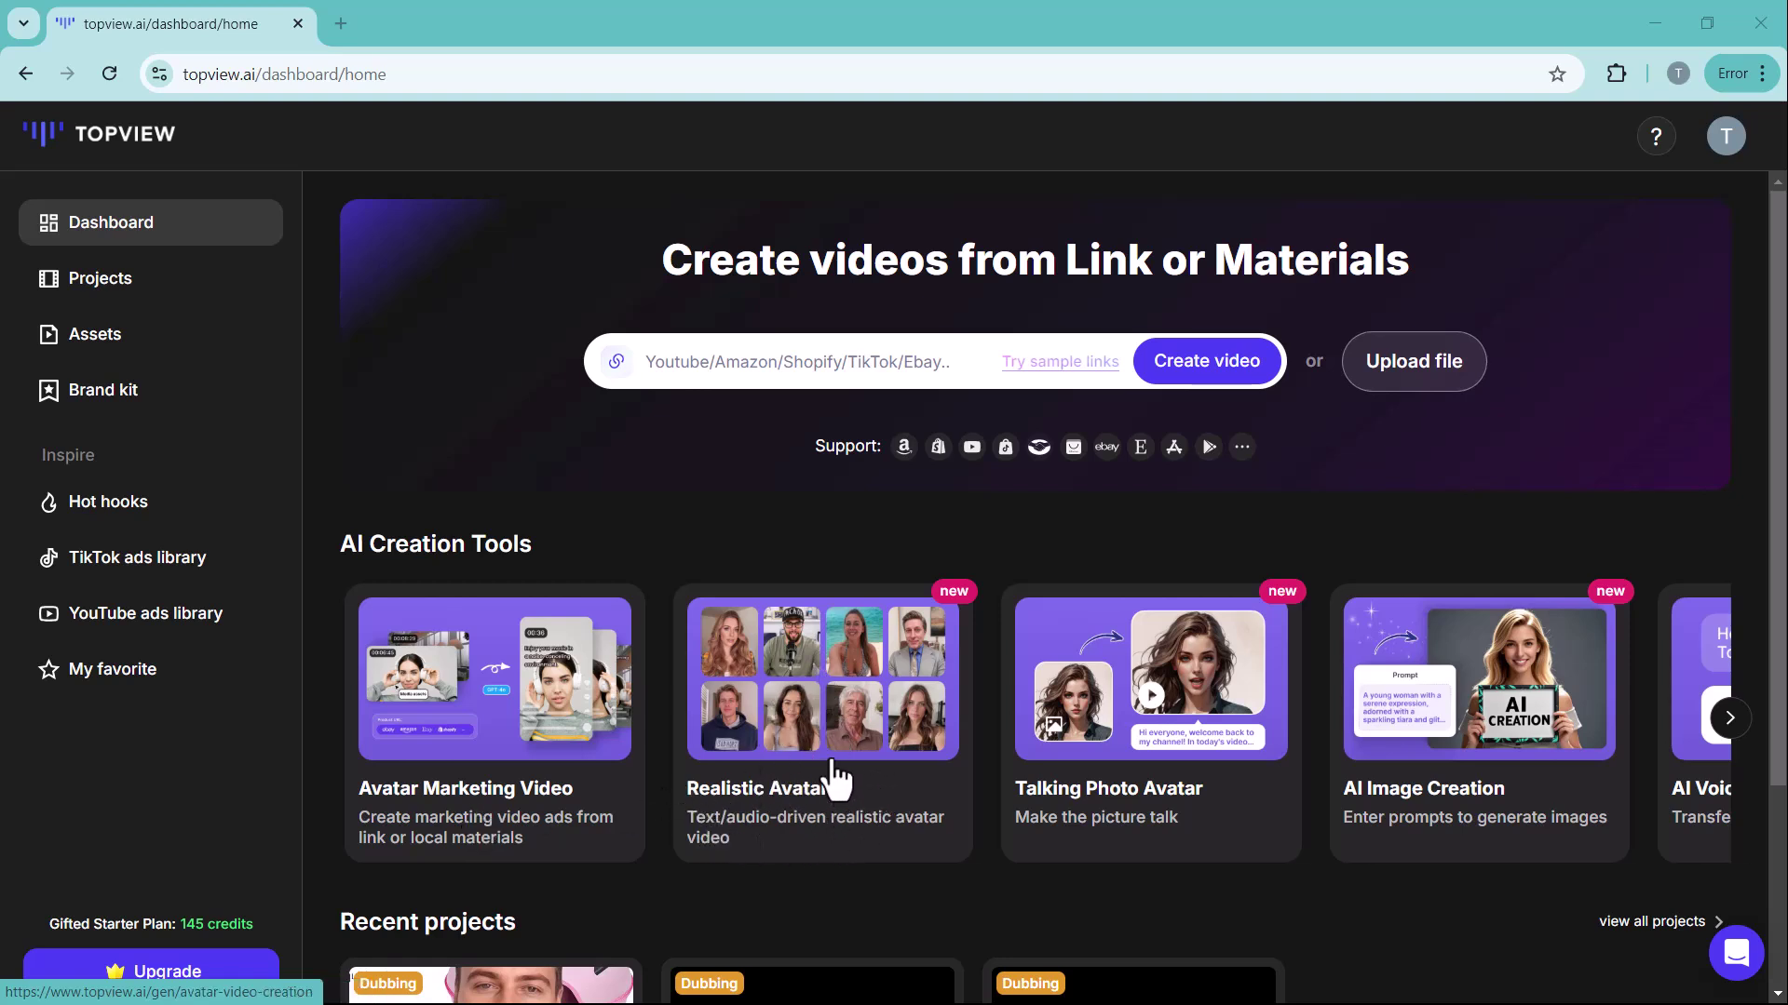
Start a Realistic Avatar video and paste the 292-character TopView AI paragraph as its script
scroll(834, 744, "down", 2)
scroll(838, 688, "up", 2)
left_click(832, 730)
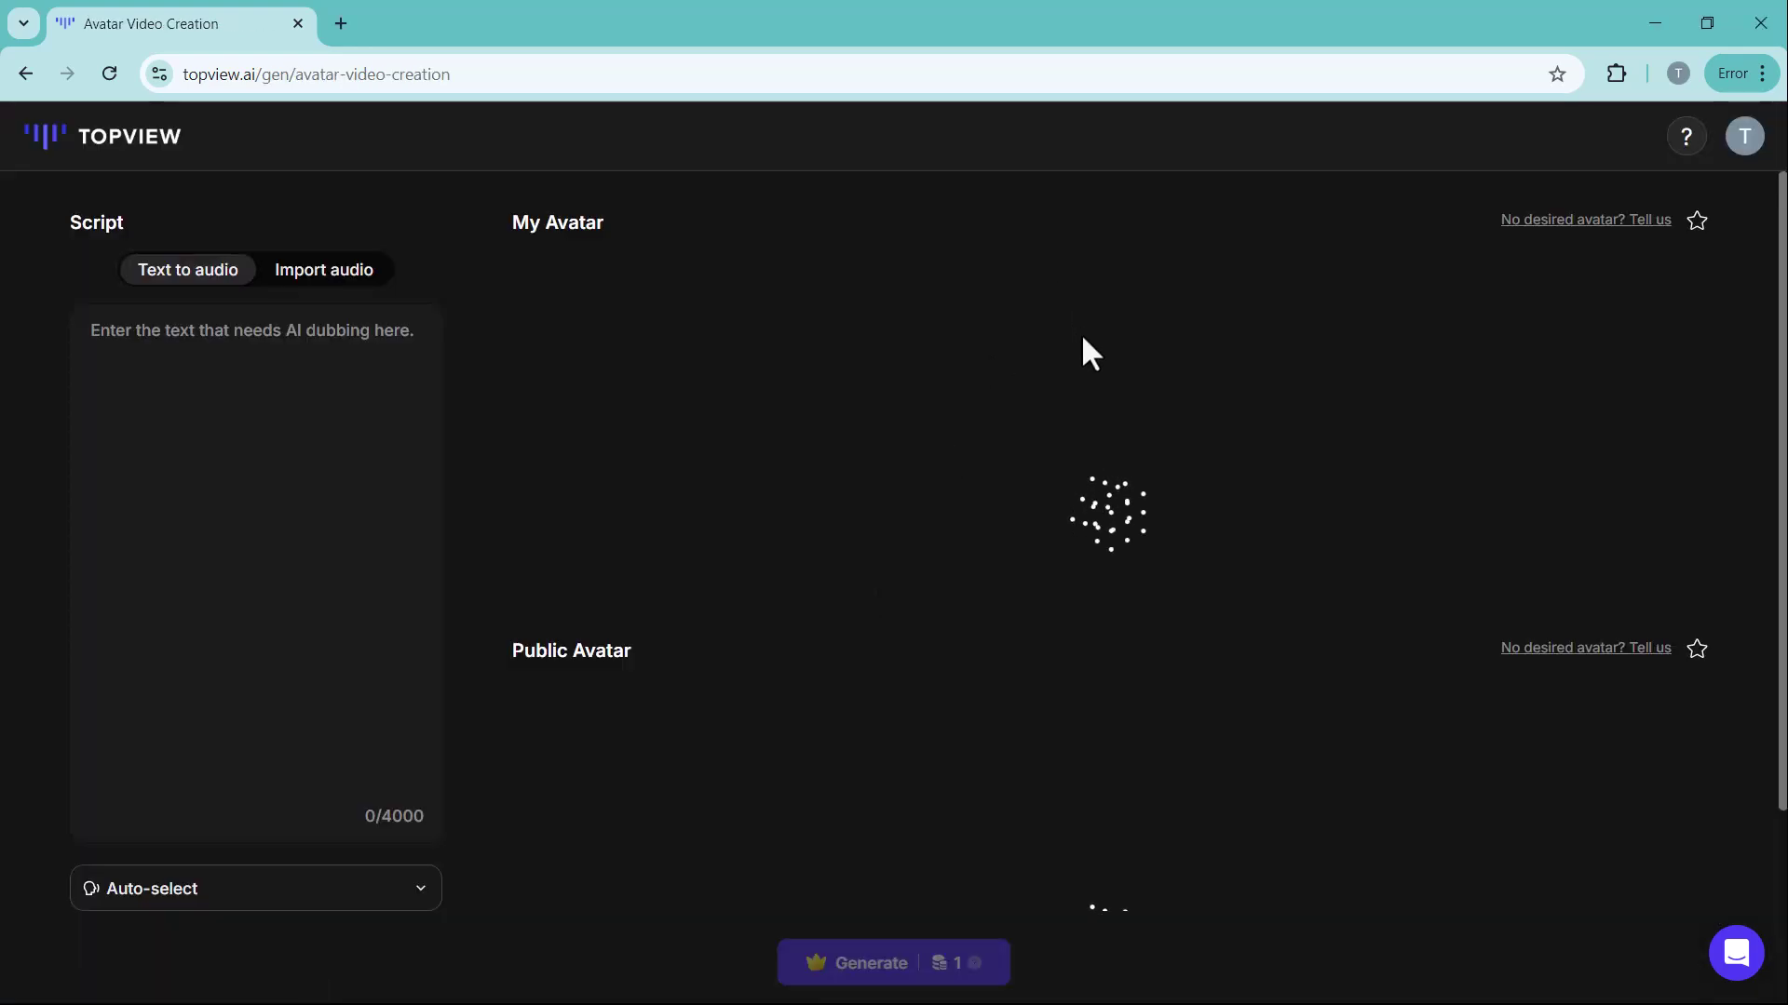
left_click(159, 360)
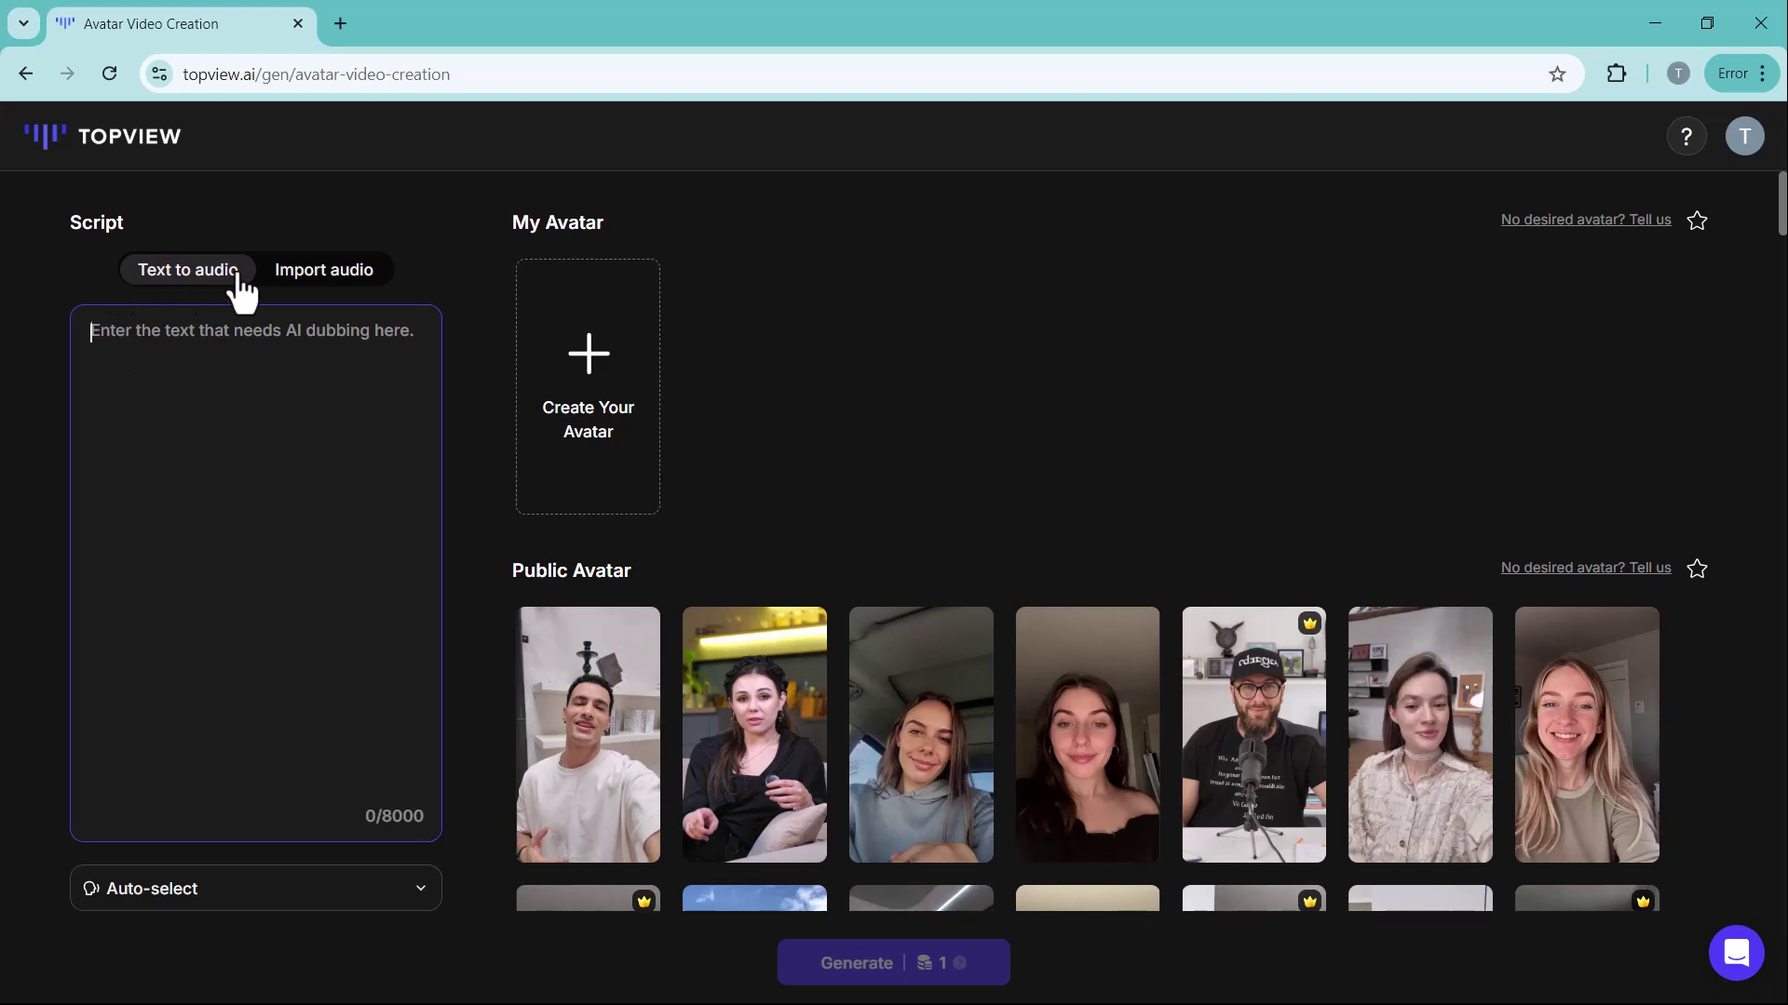
left_click(328, 274)
type("TopView AI is a powerful platform designed to create stunning visuals and animations effortlessly. It offers advanced AI tools for video editing, graphic design, and creative content production. With its intuitive interface, even beginners can produce professional-quality results in no time.")
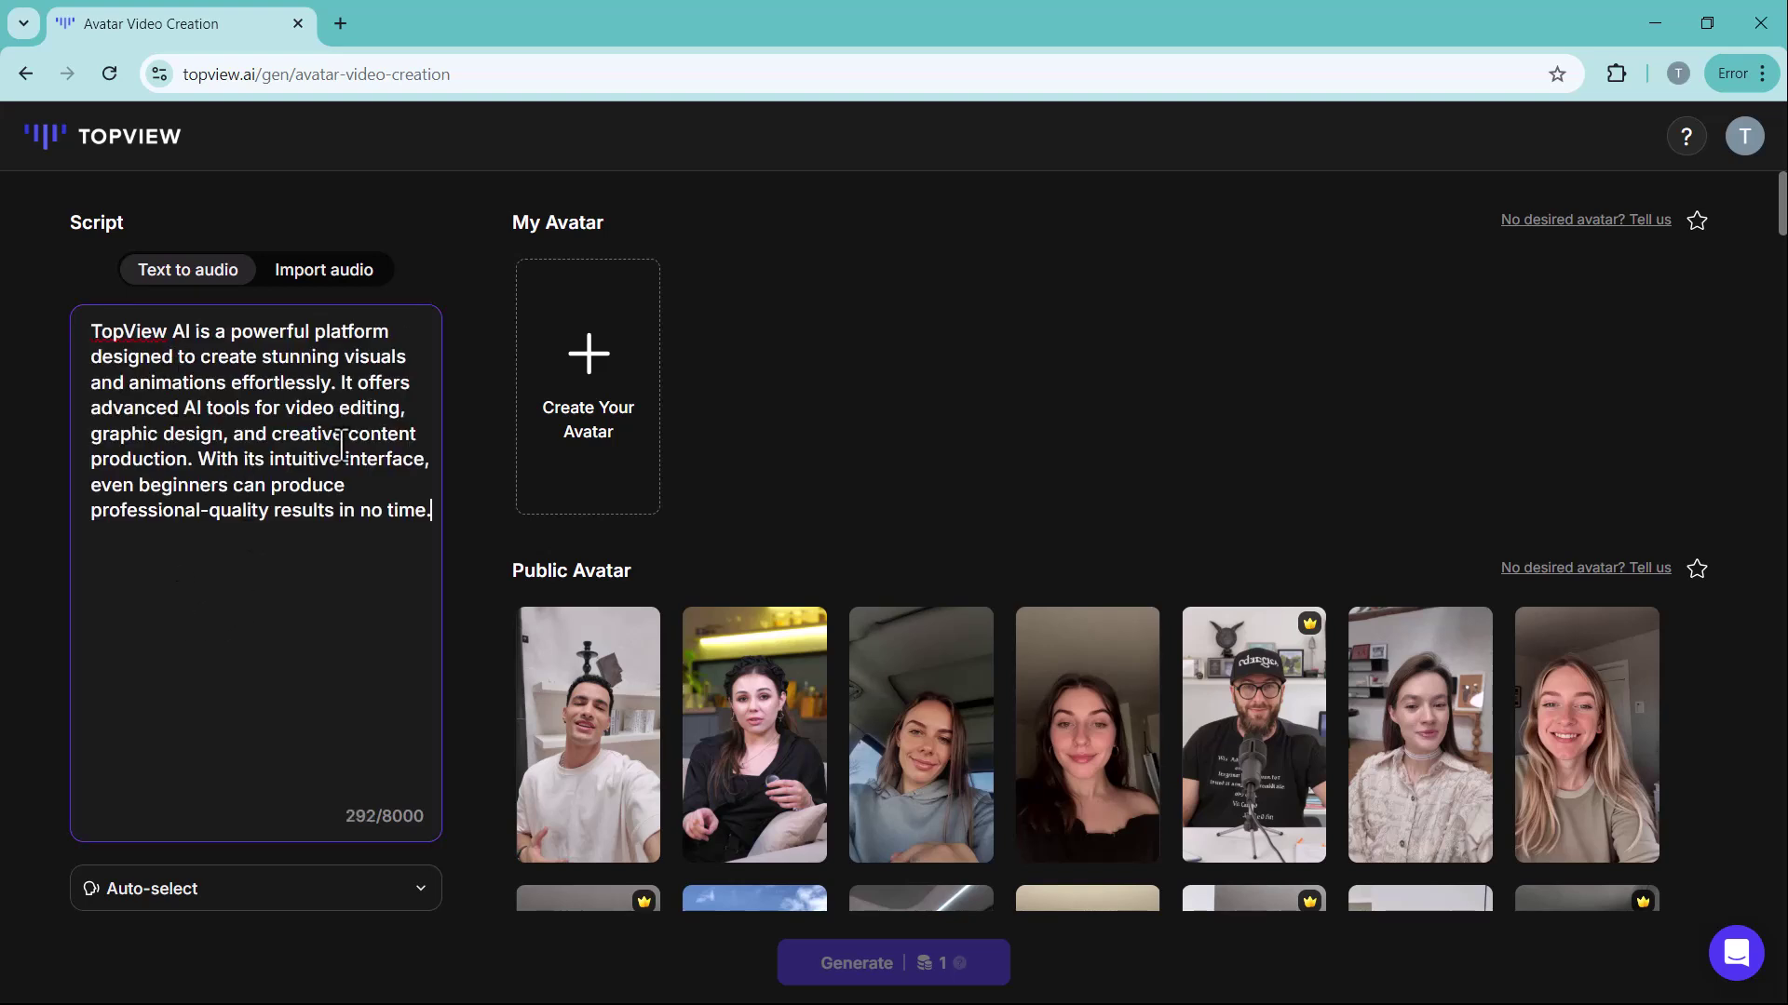
Choose and confirm Addison as the script's voice
left_click(266, 894)
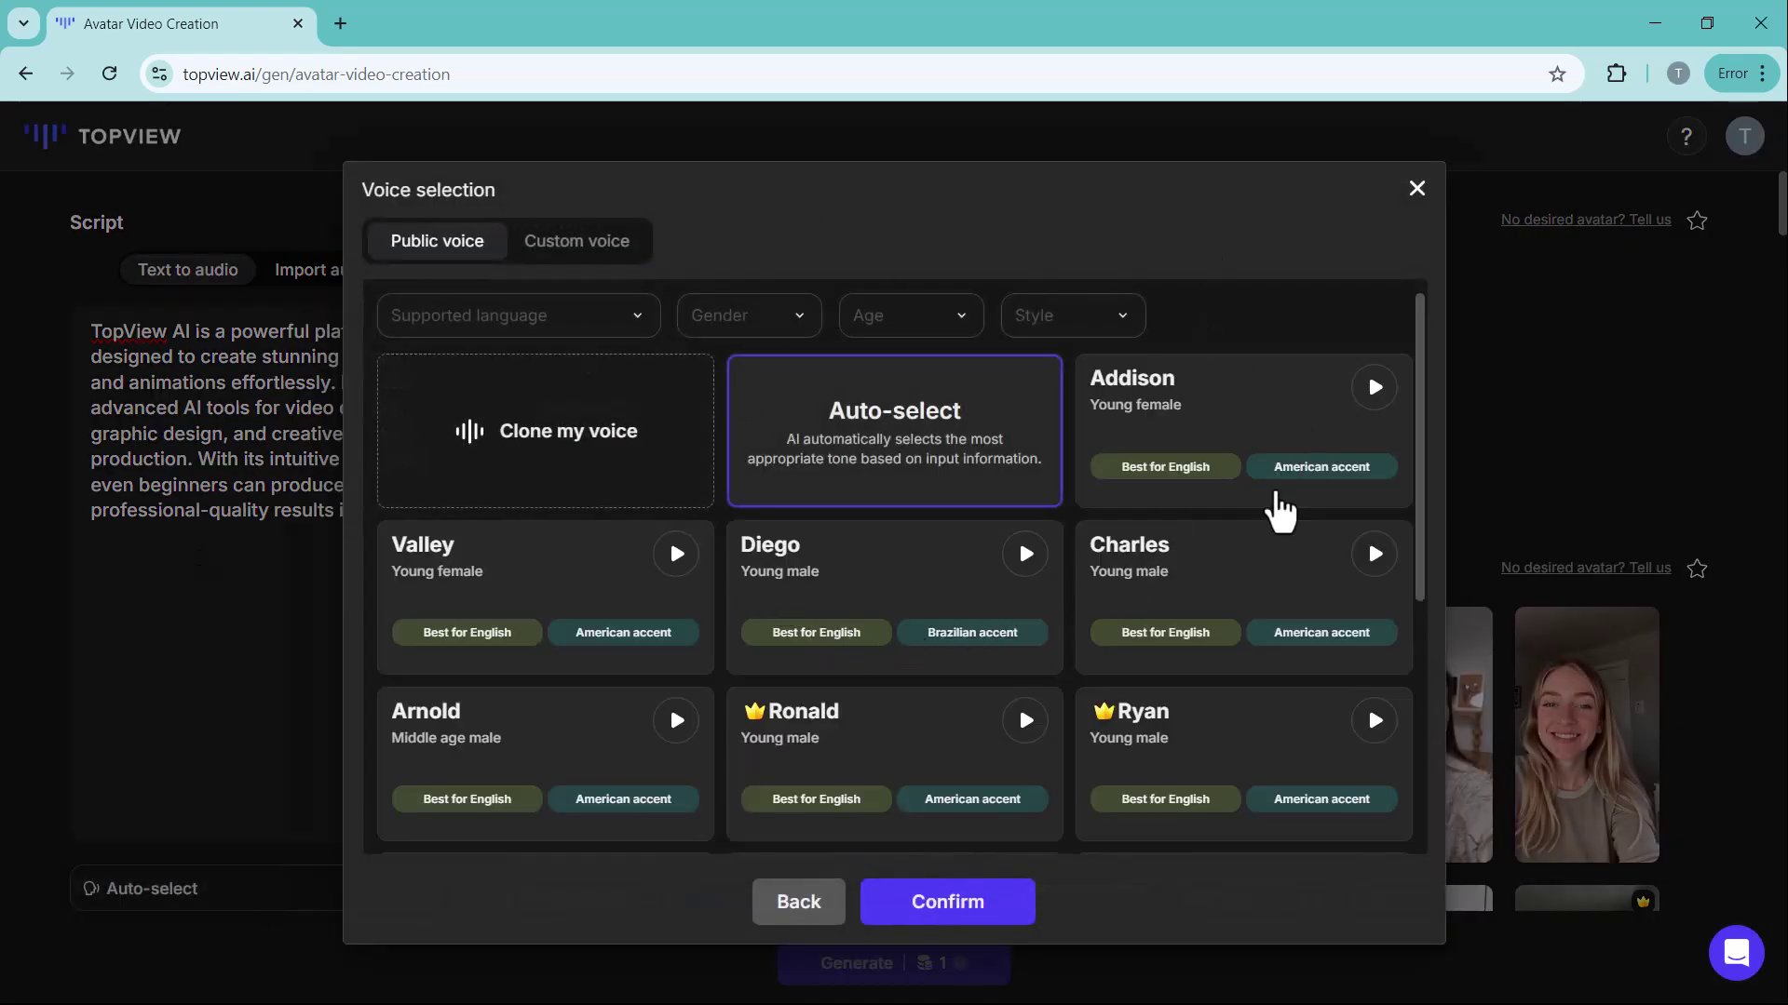
left_click(1238, 424)
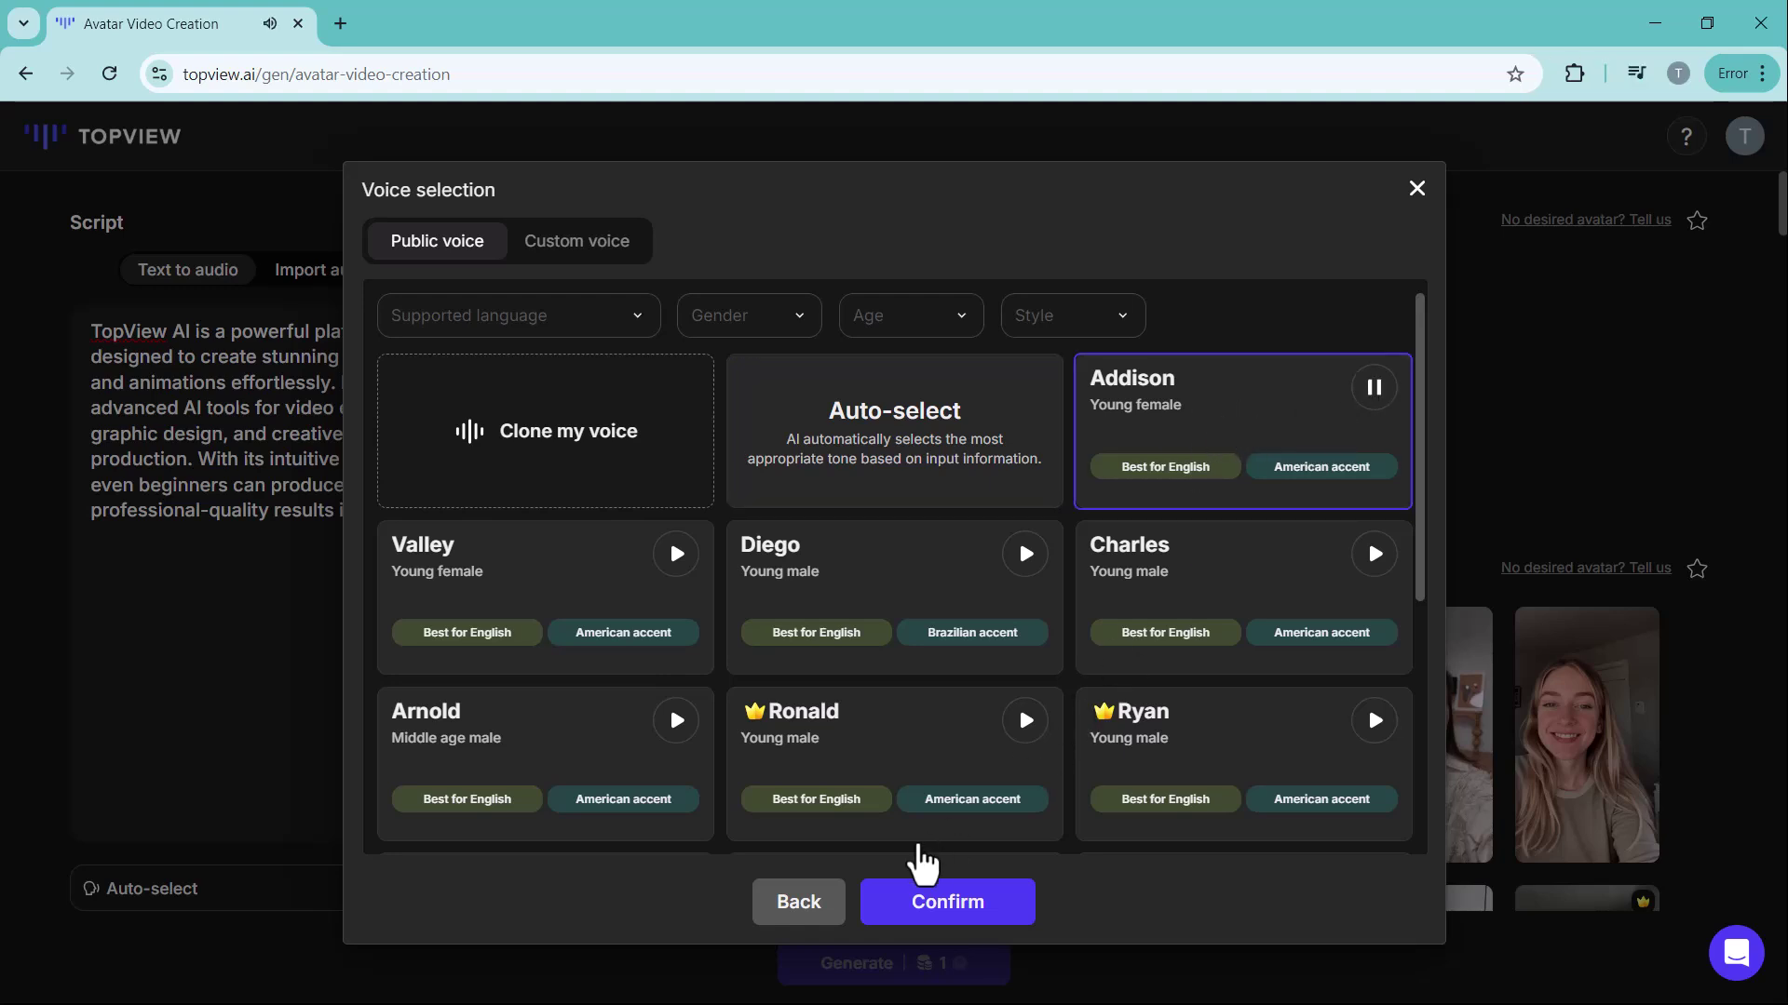
left_click(934, 903)
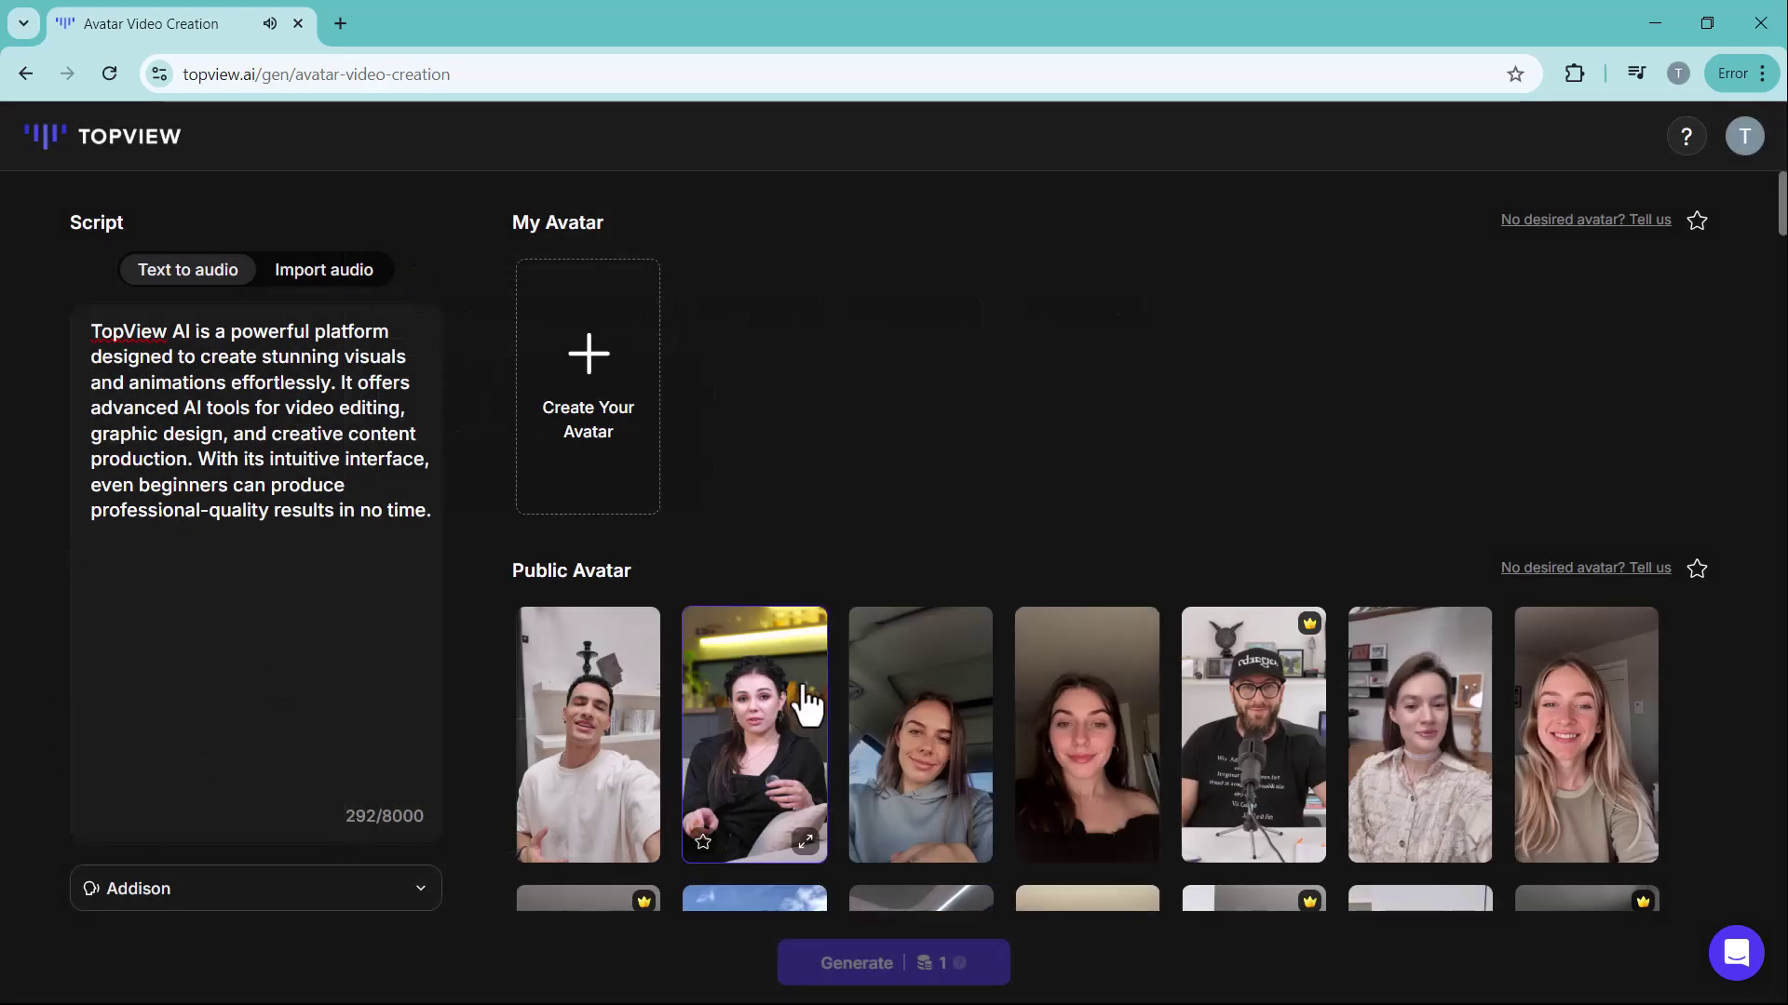
Use the bearded man with microphone avatar, generate the 0:16 video and export it
scroll(630, 415, "down", 5)
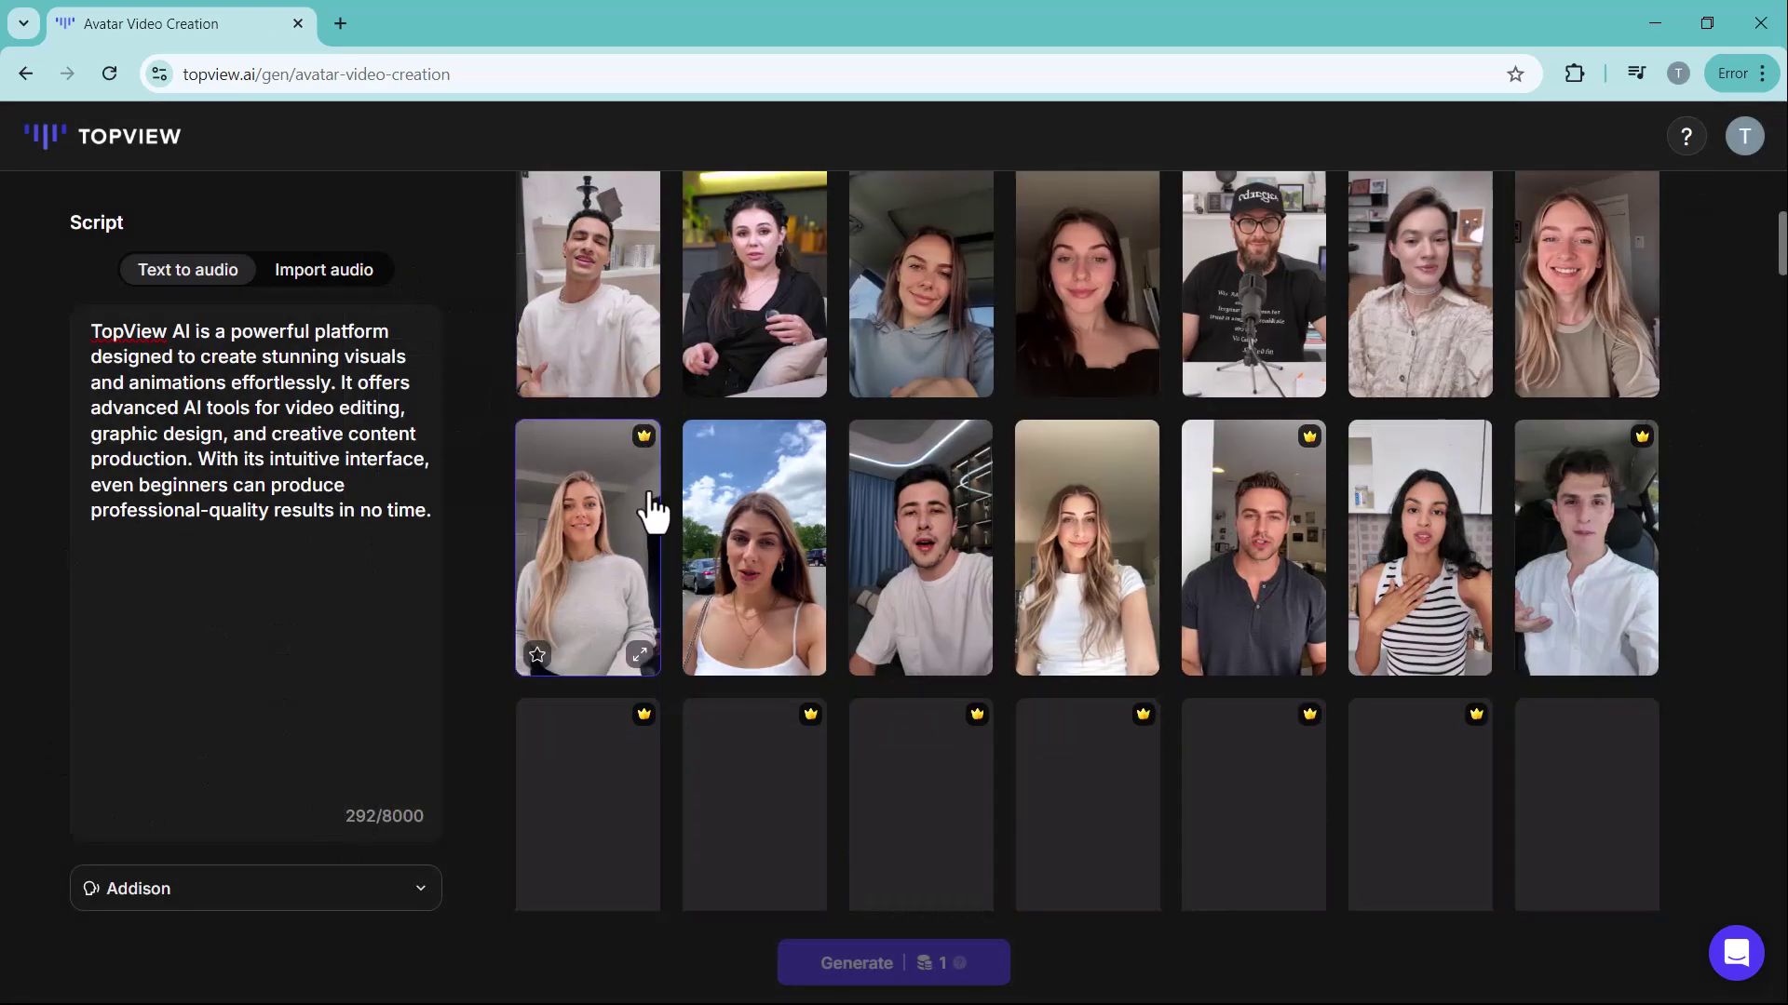
scroll(652, 510, "down", 5)
scroll(666, 567, "up", 8)
left_click(1187, 591)
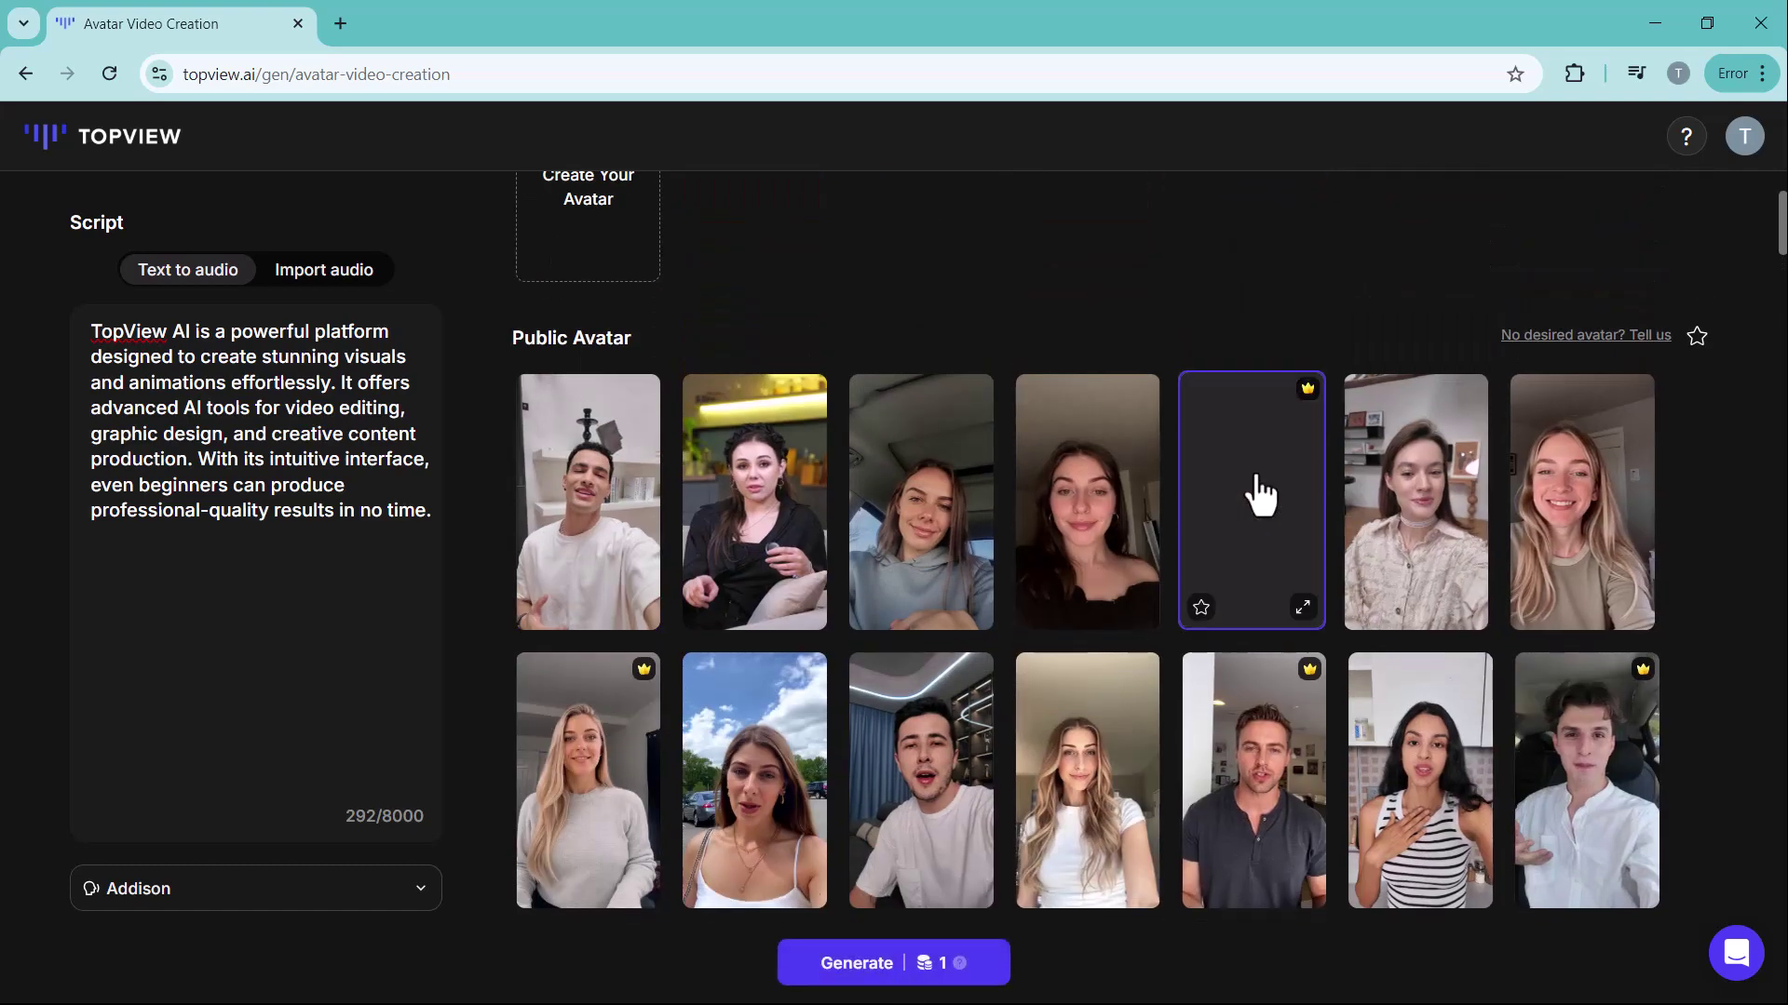
left_click(836, 973)
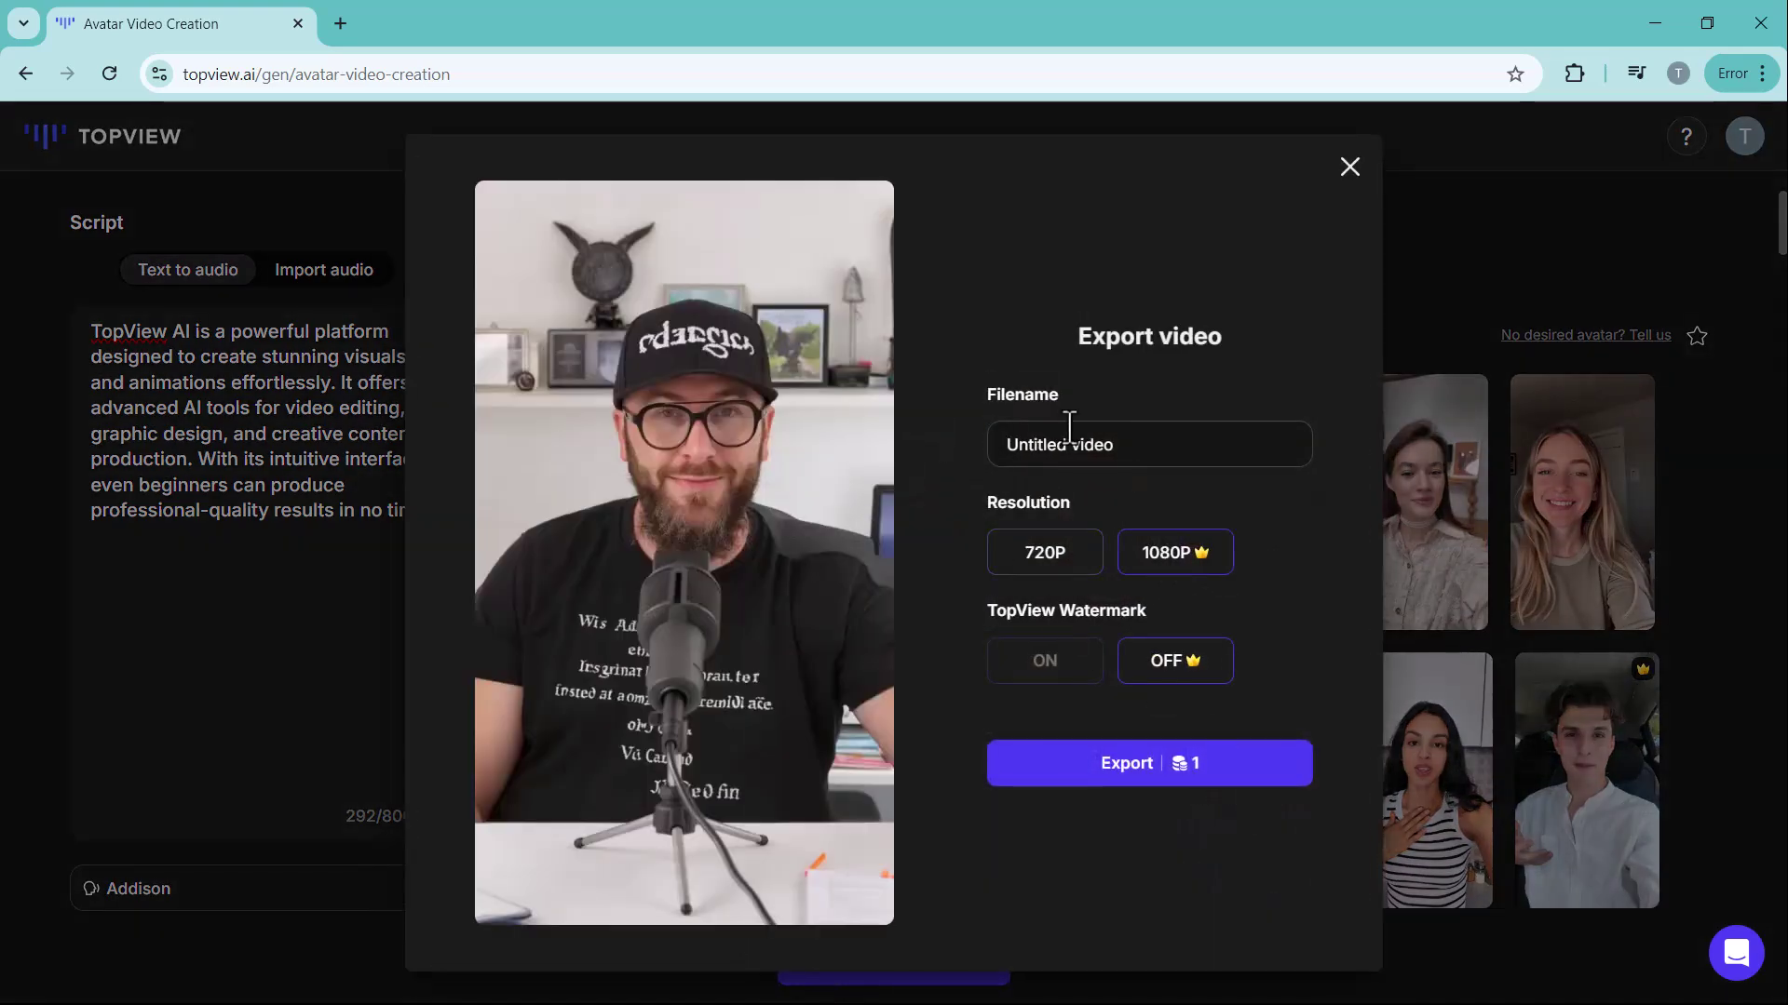
left_click(1129, 768)
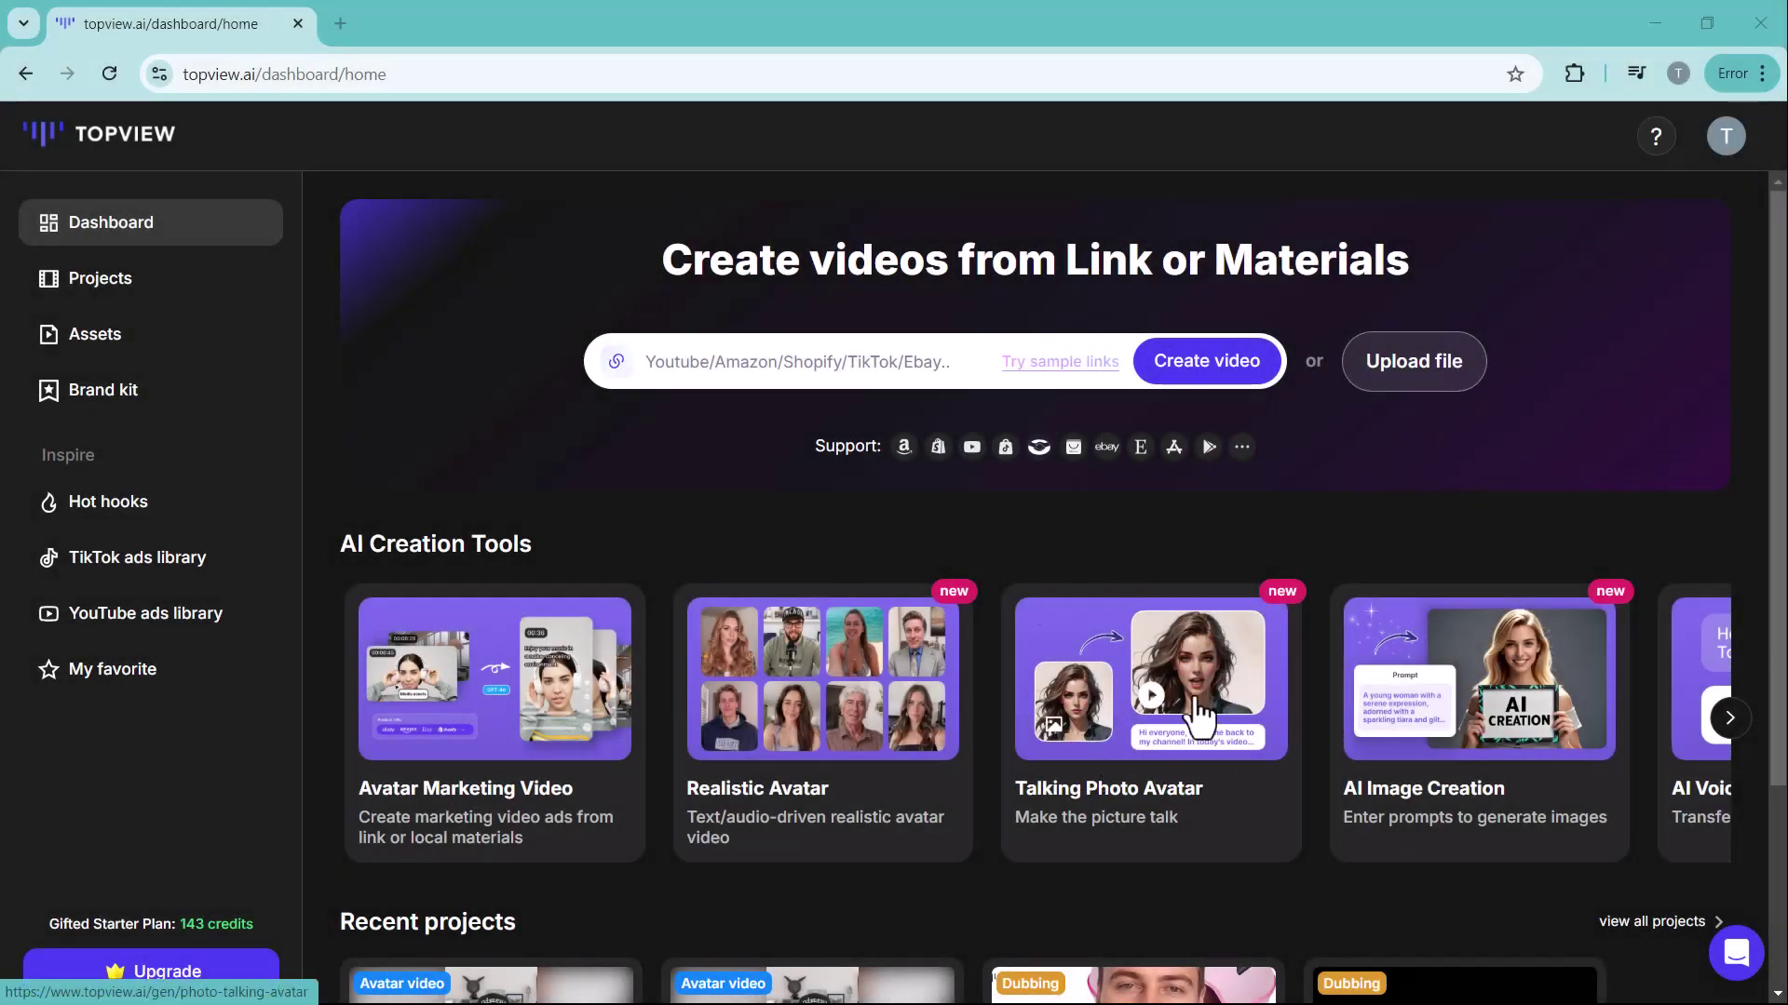
Start a Talking Photo Avatar and paste the TopView AI sentence as its script, undoing a wrong paste
left_click(1199, 713)
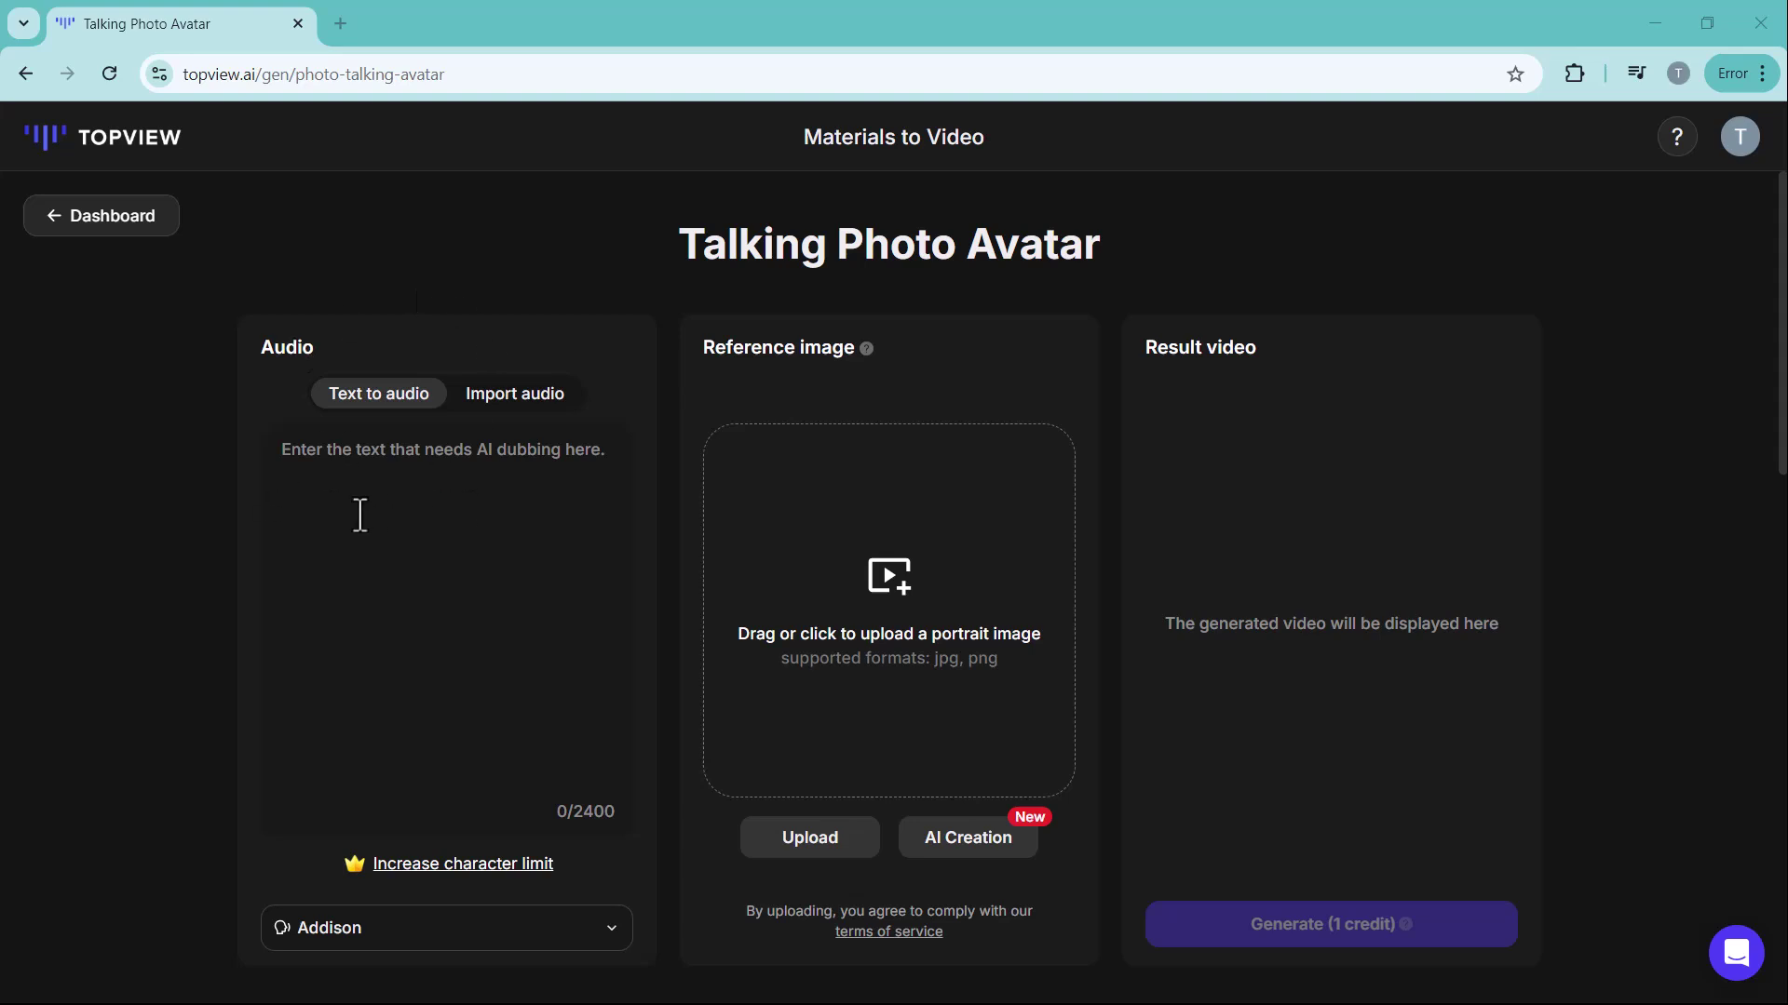
left_click(475, 508)
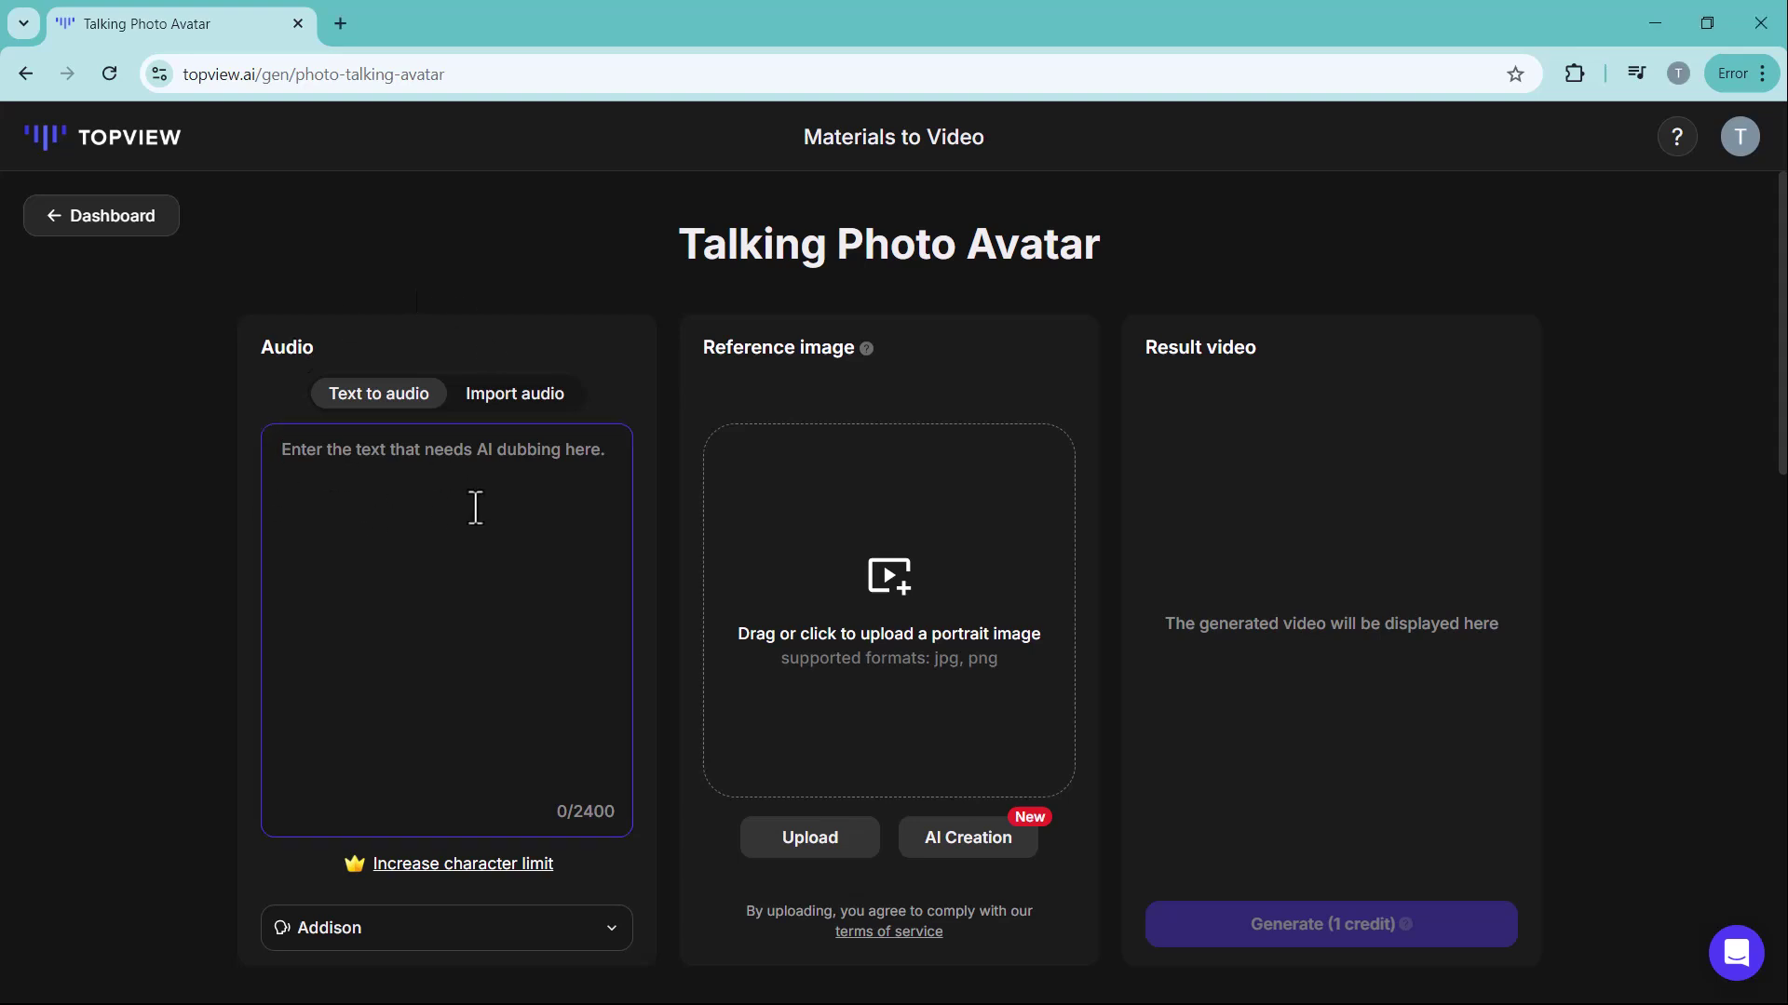
type("https://youtu.be/hjTV27N3uX4")
key("ctrl+z")
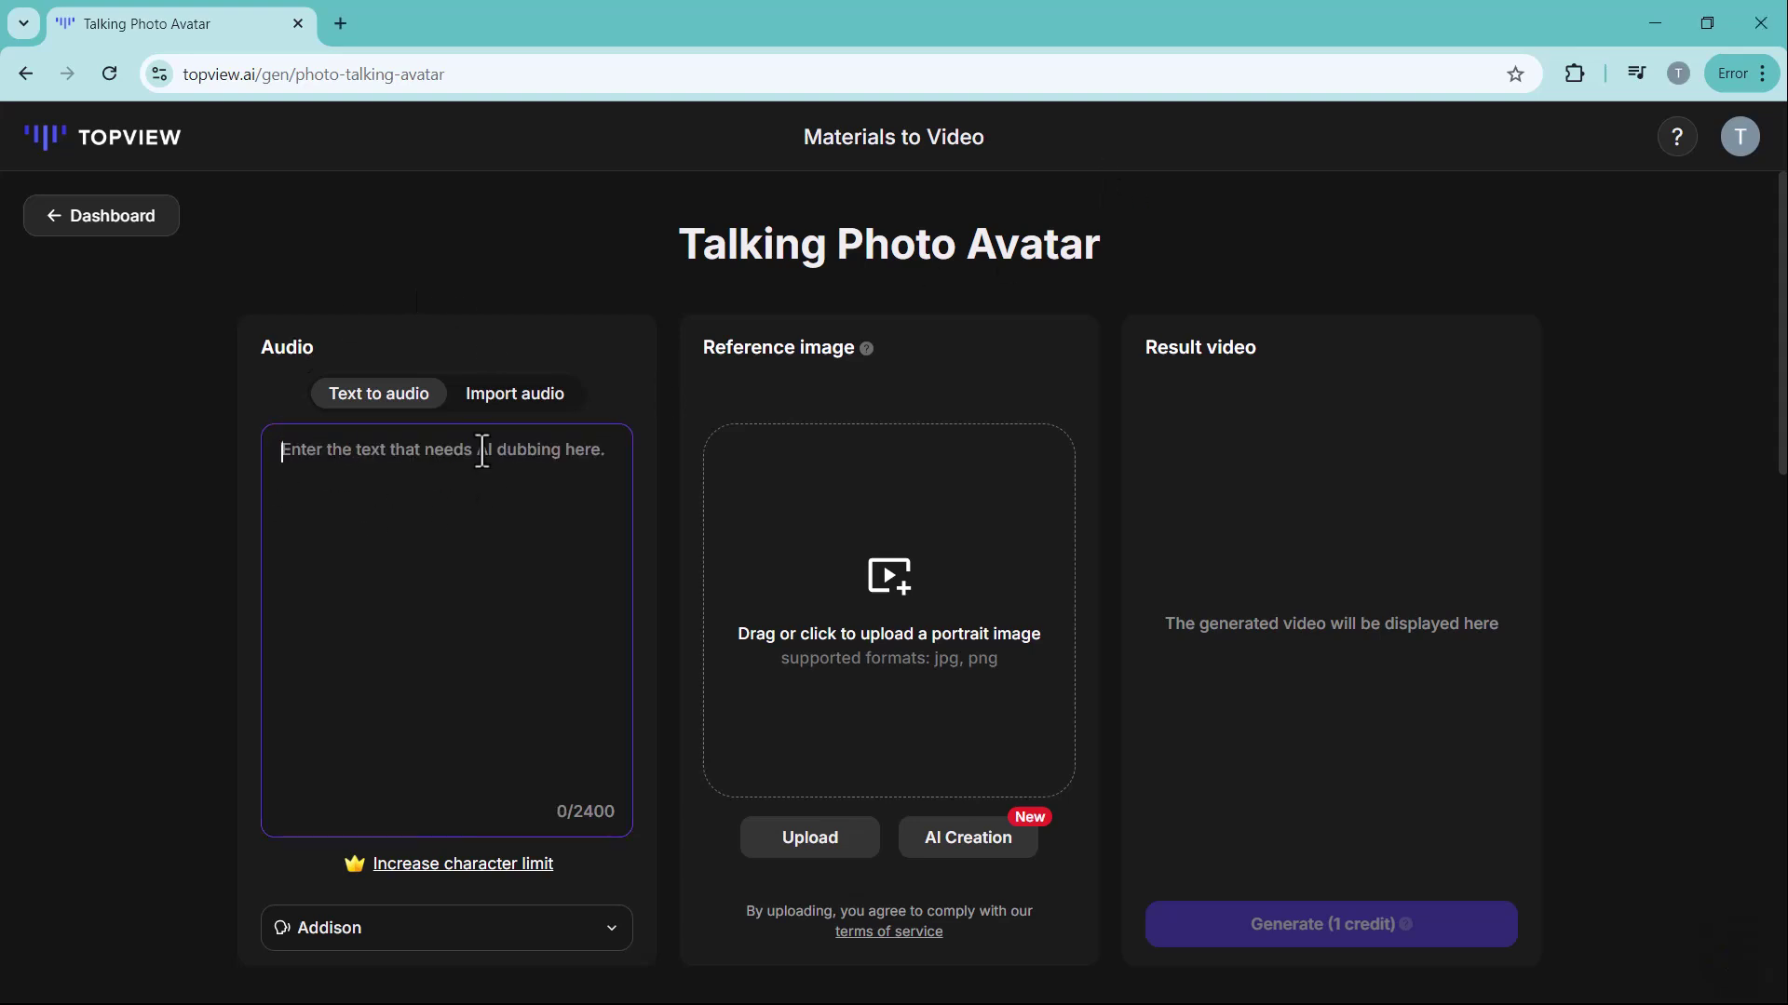
type("TopView AI is a powerful platform designed to create stunning visuals and animations effortlessly.")
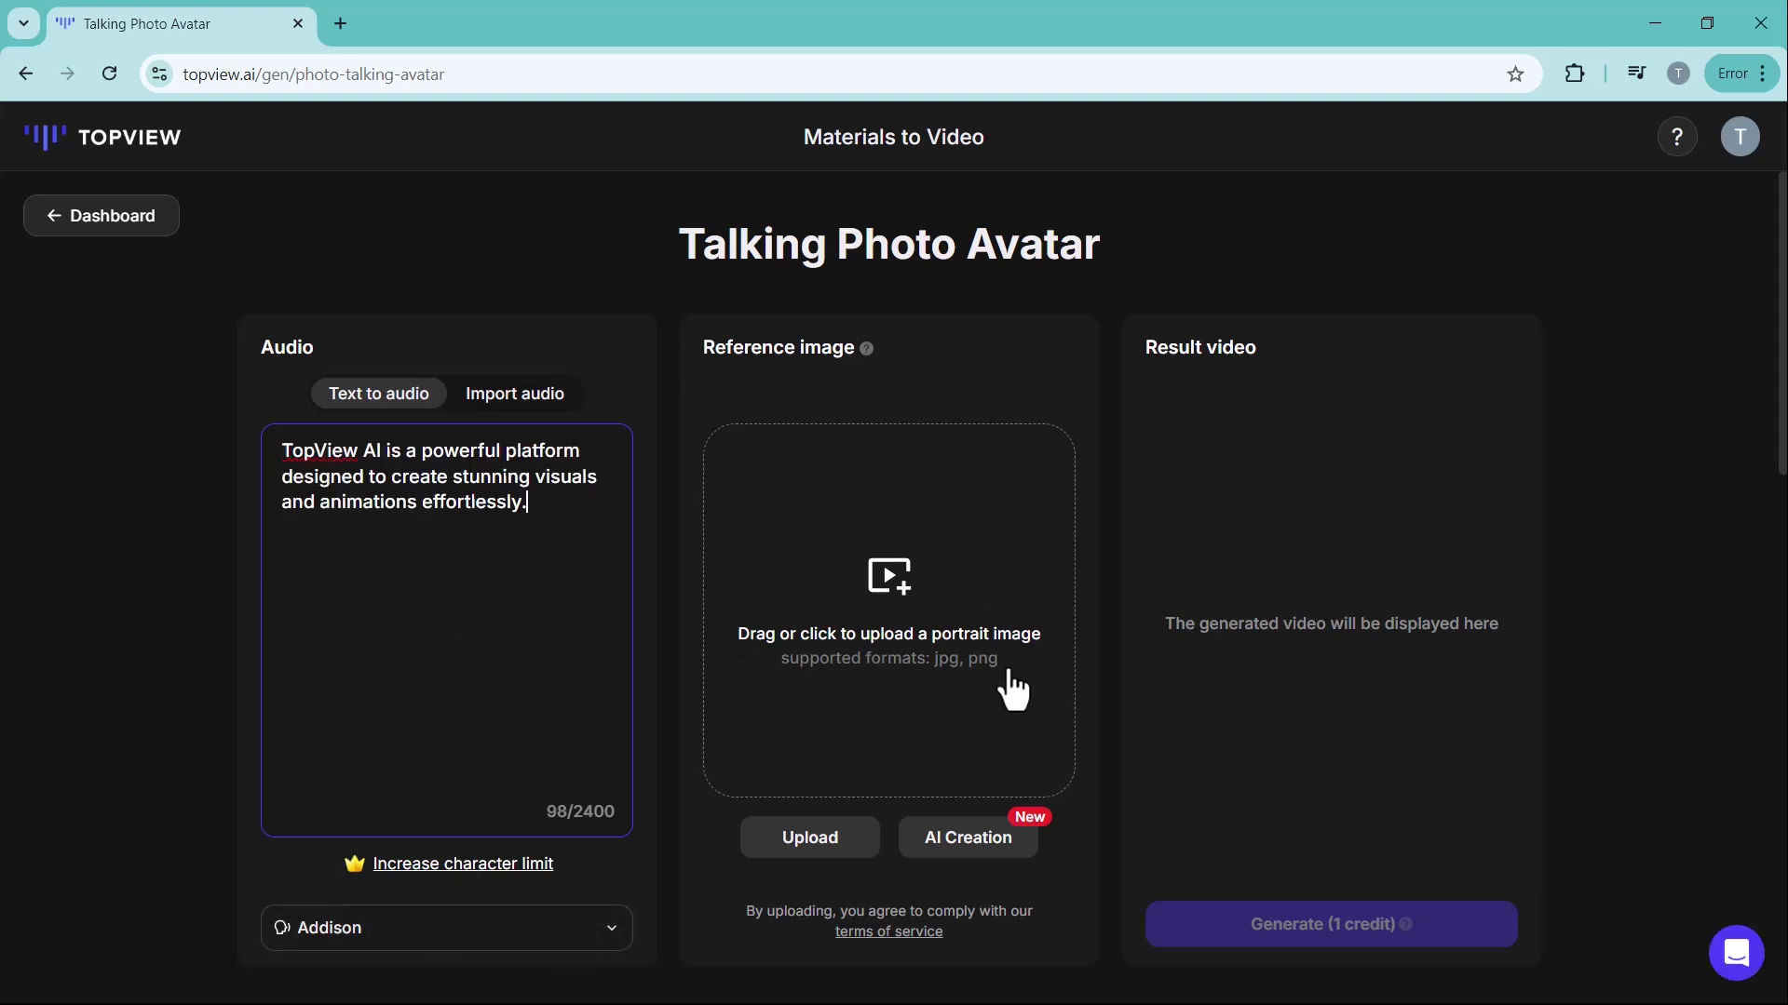
left_click(995, 843)
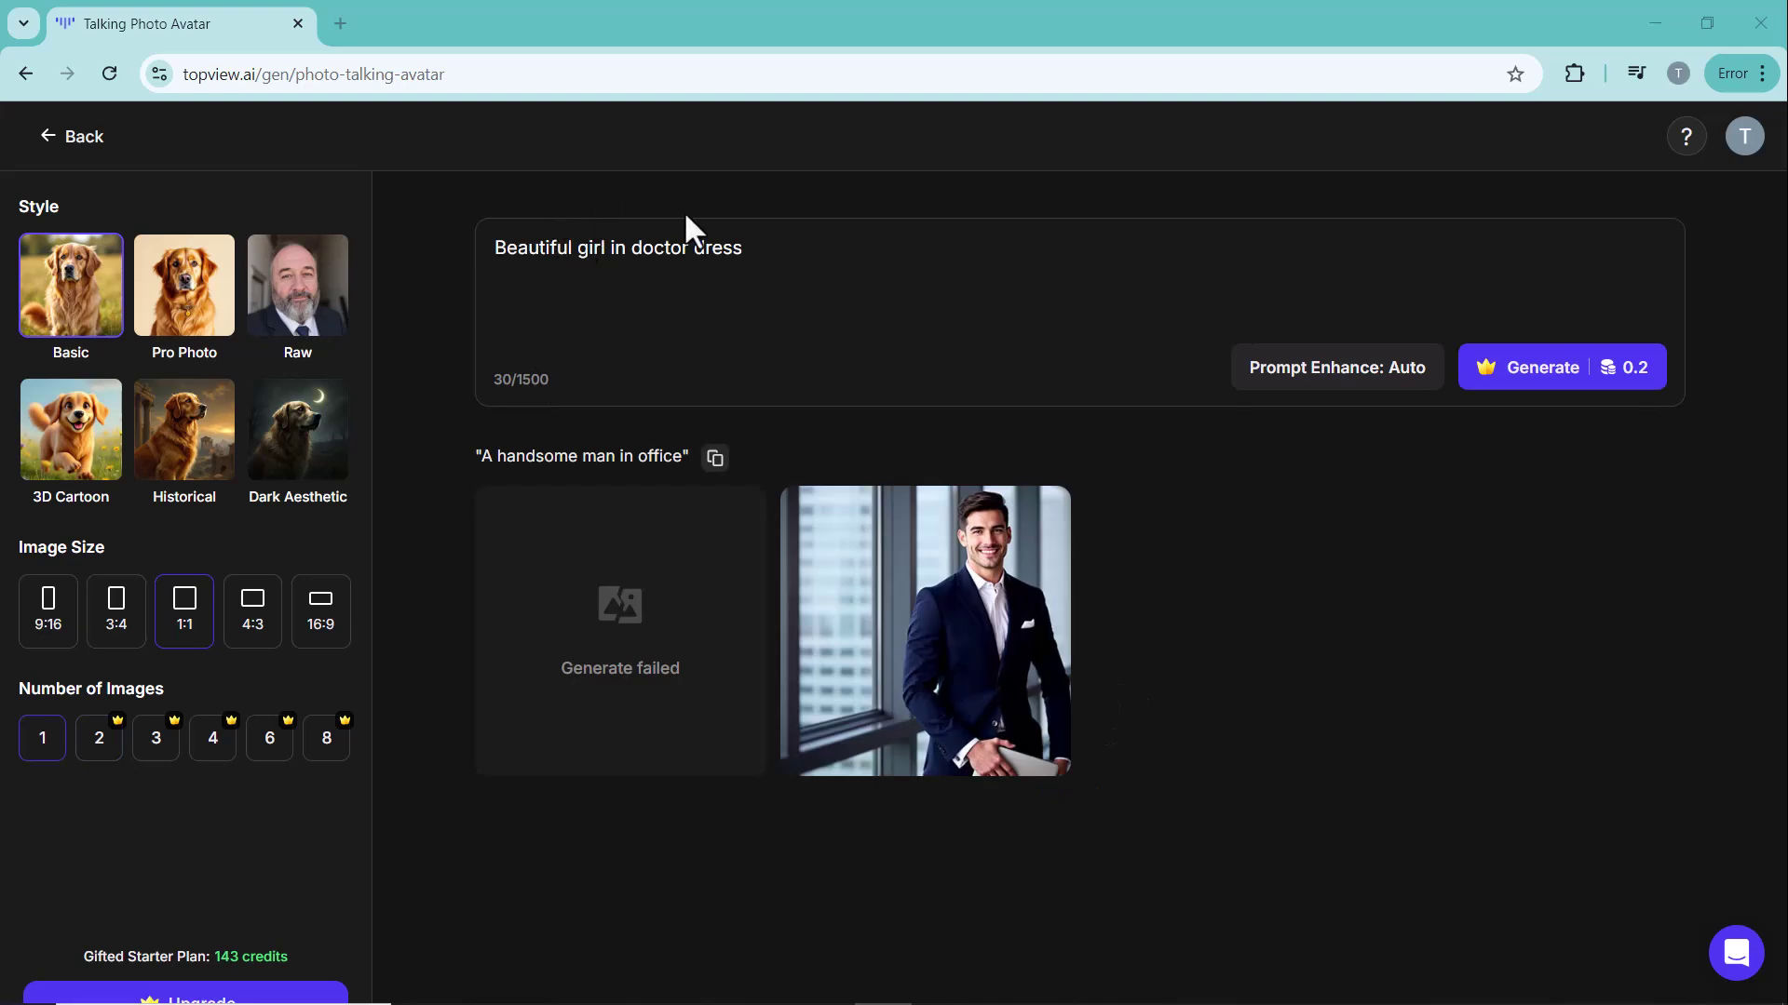
Generate two images of a woman doctor and use the second as the reference image
left_click(1527, 377)
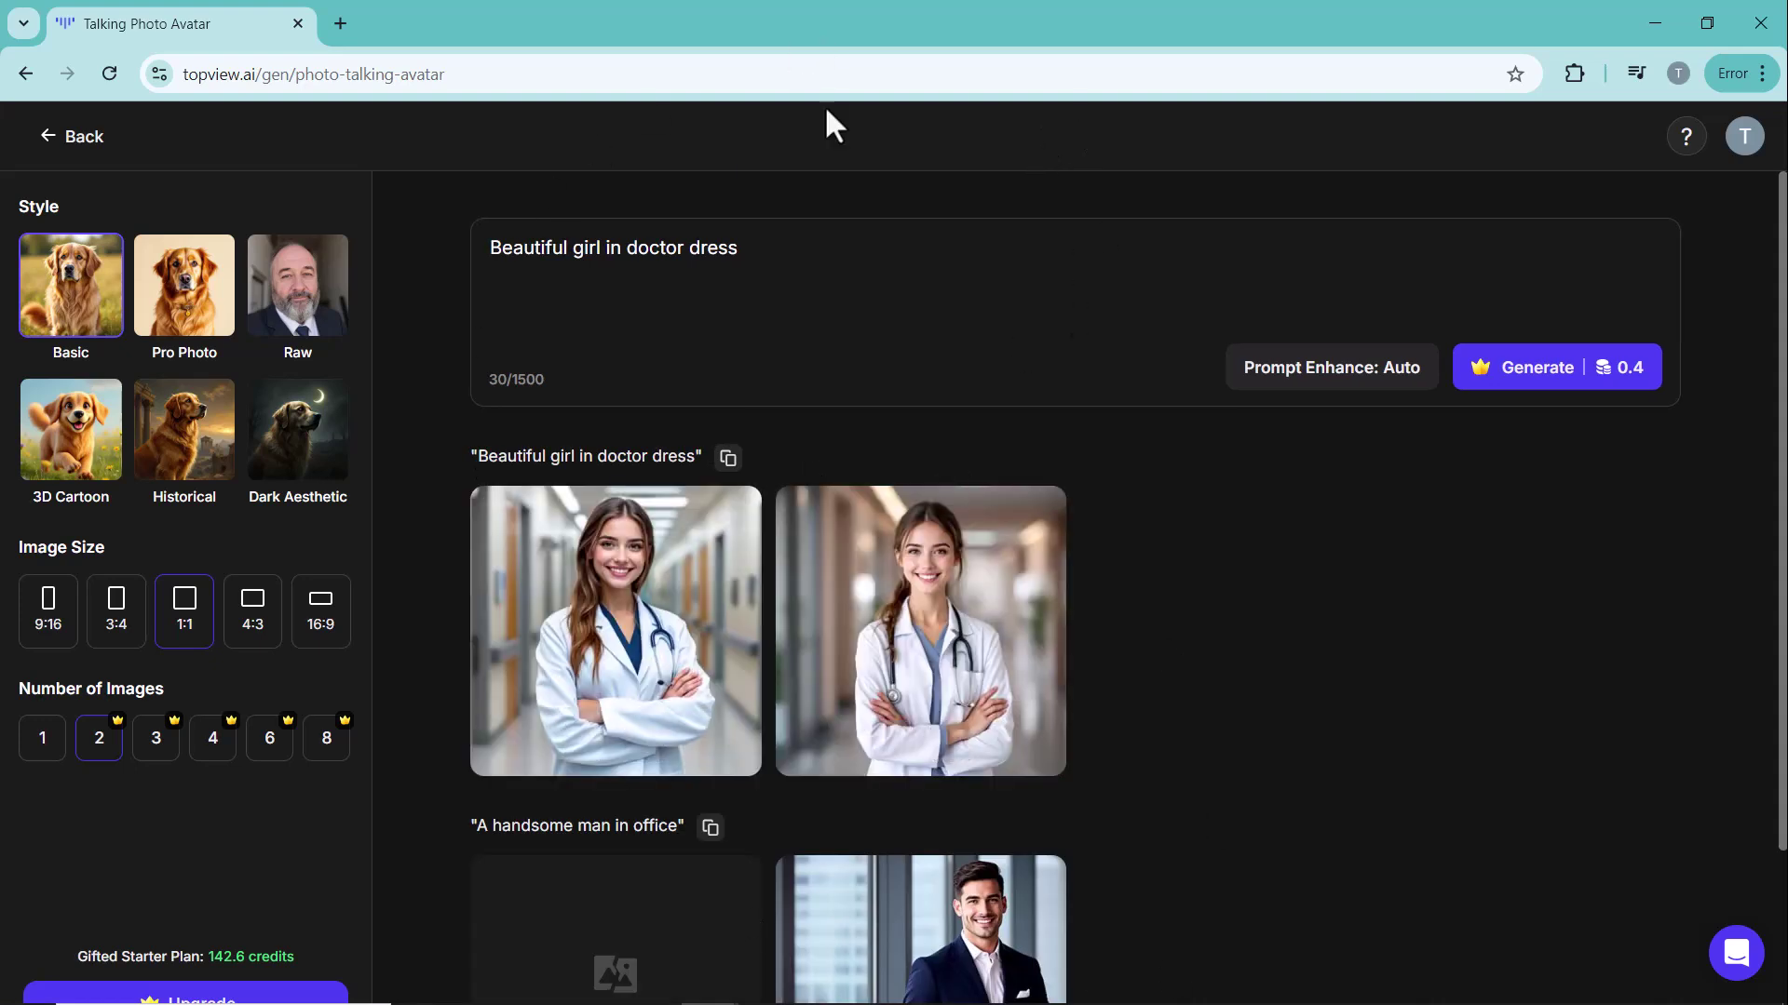
left_click(885, 759)
Generate the 0:05 talking doctor video for 1 credit, play it, then close the player
left_click(61, 147)
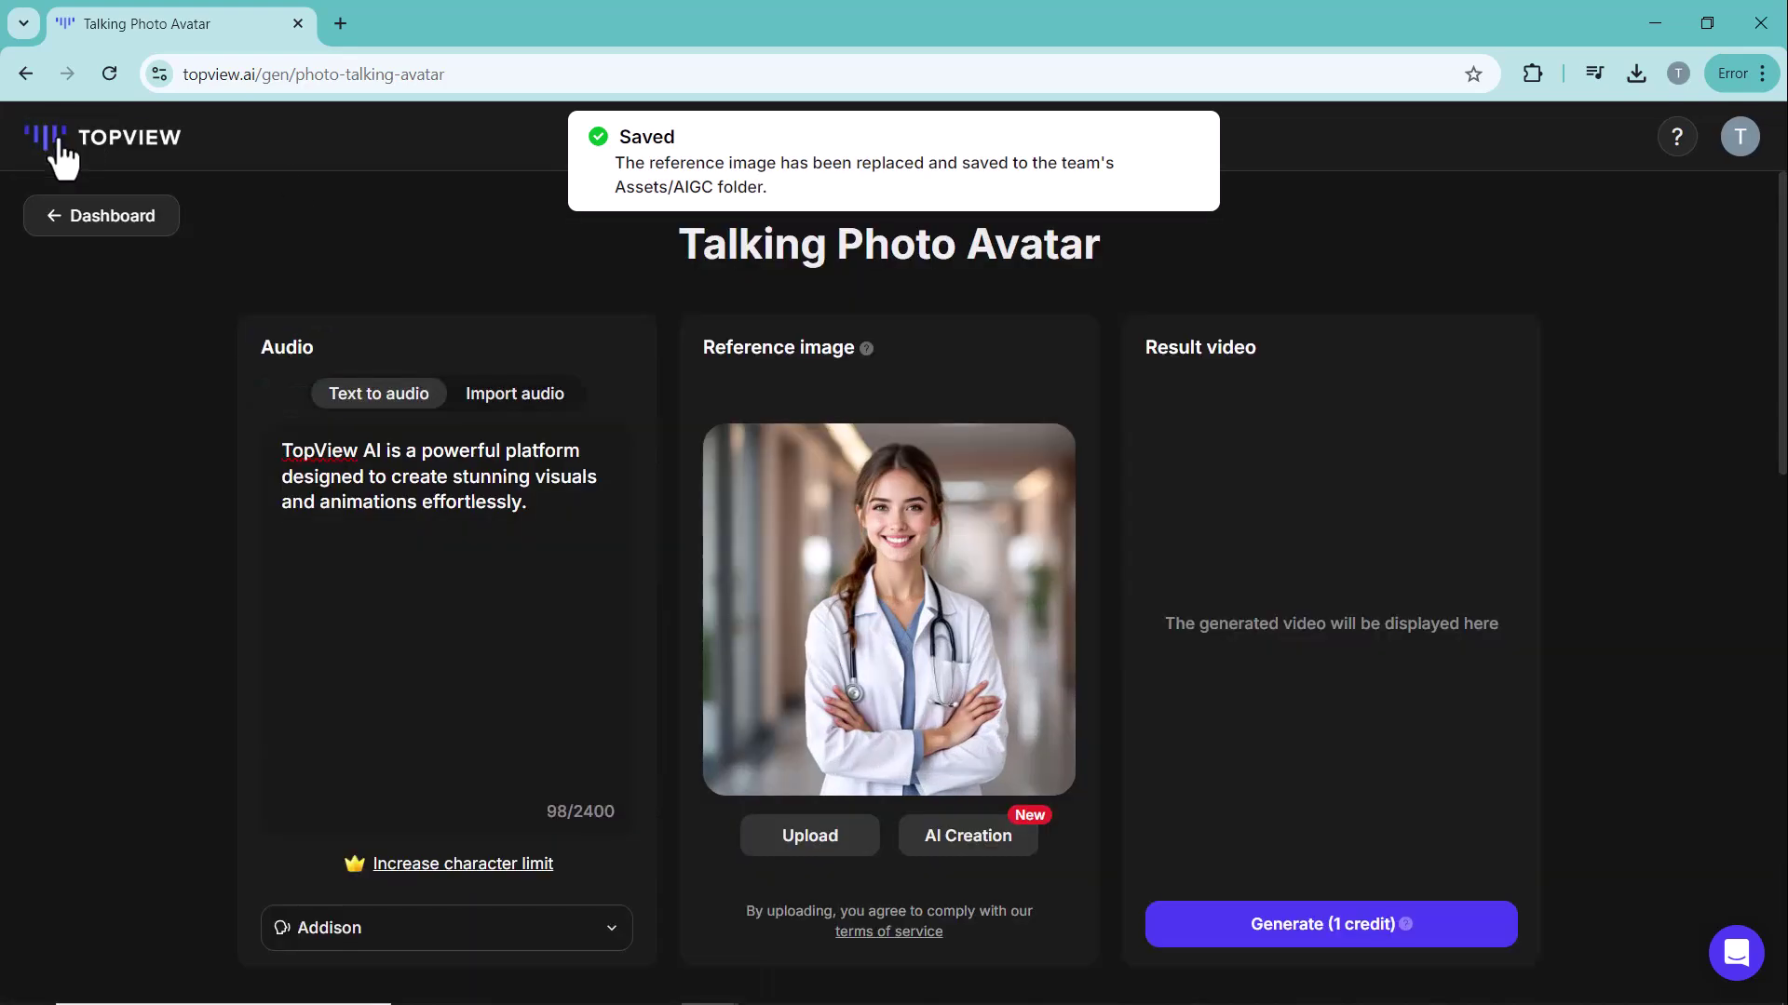
left_click(1225, 926)
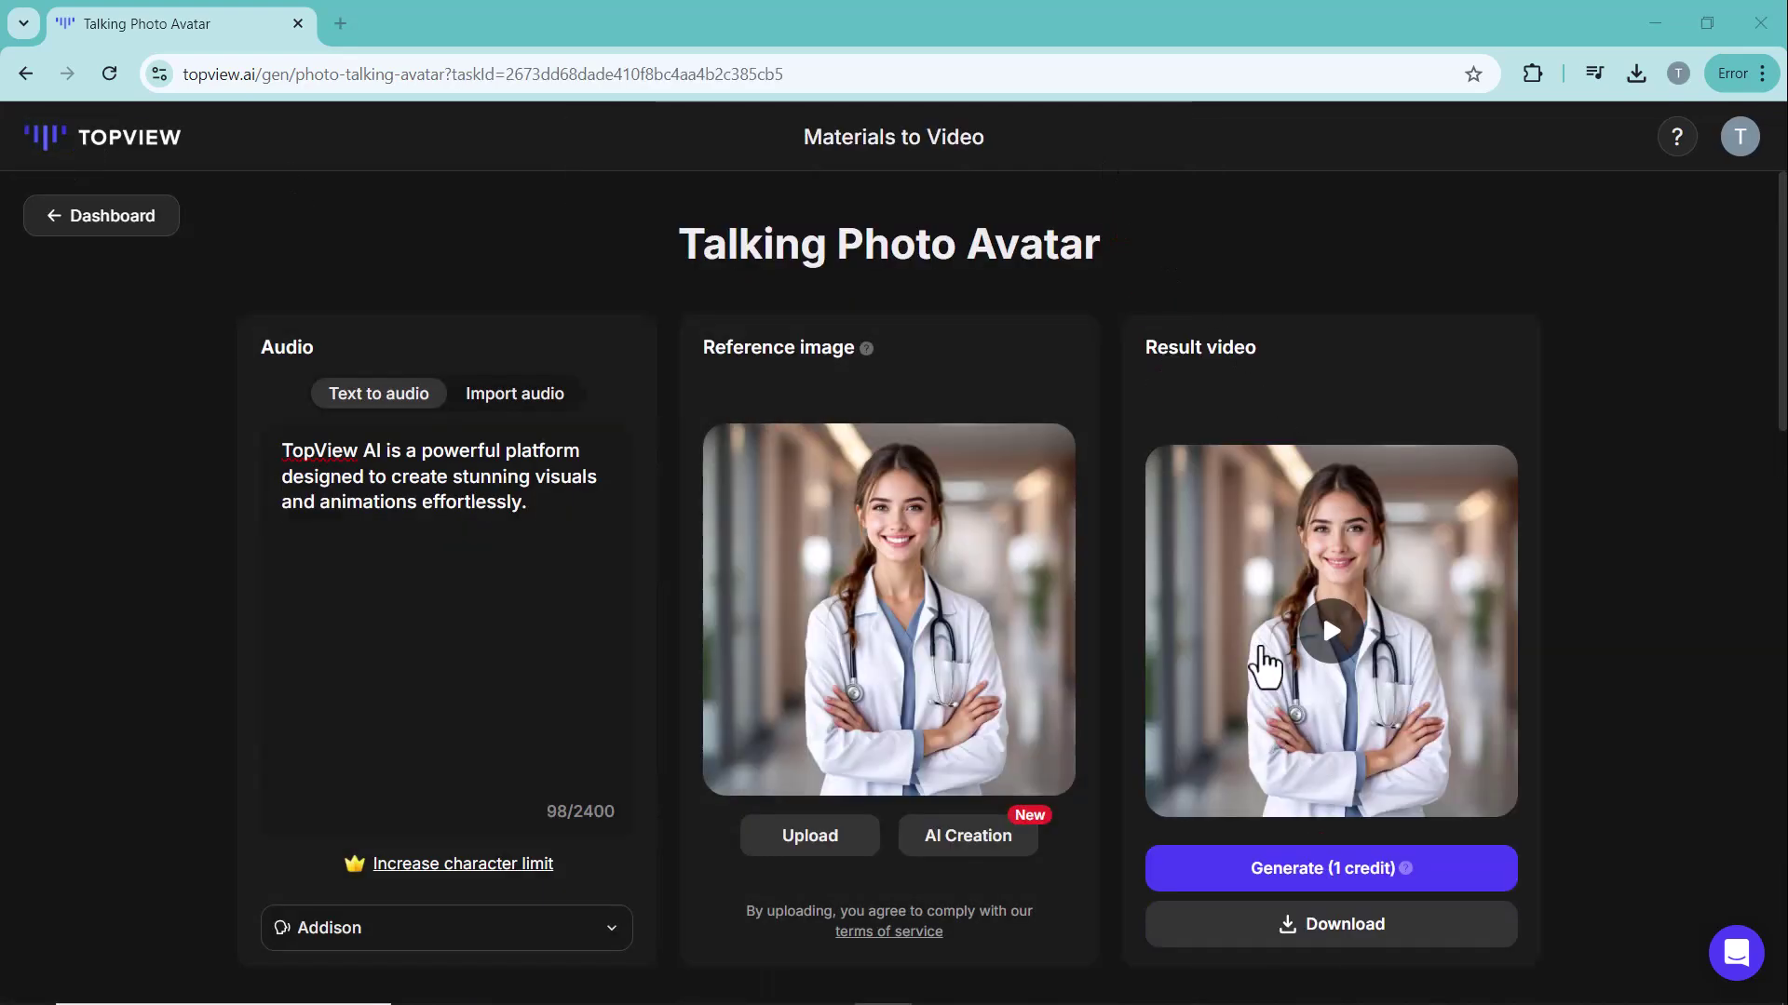
left_click(1332, 631)
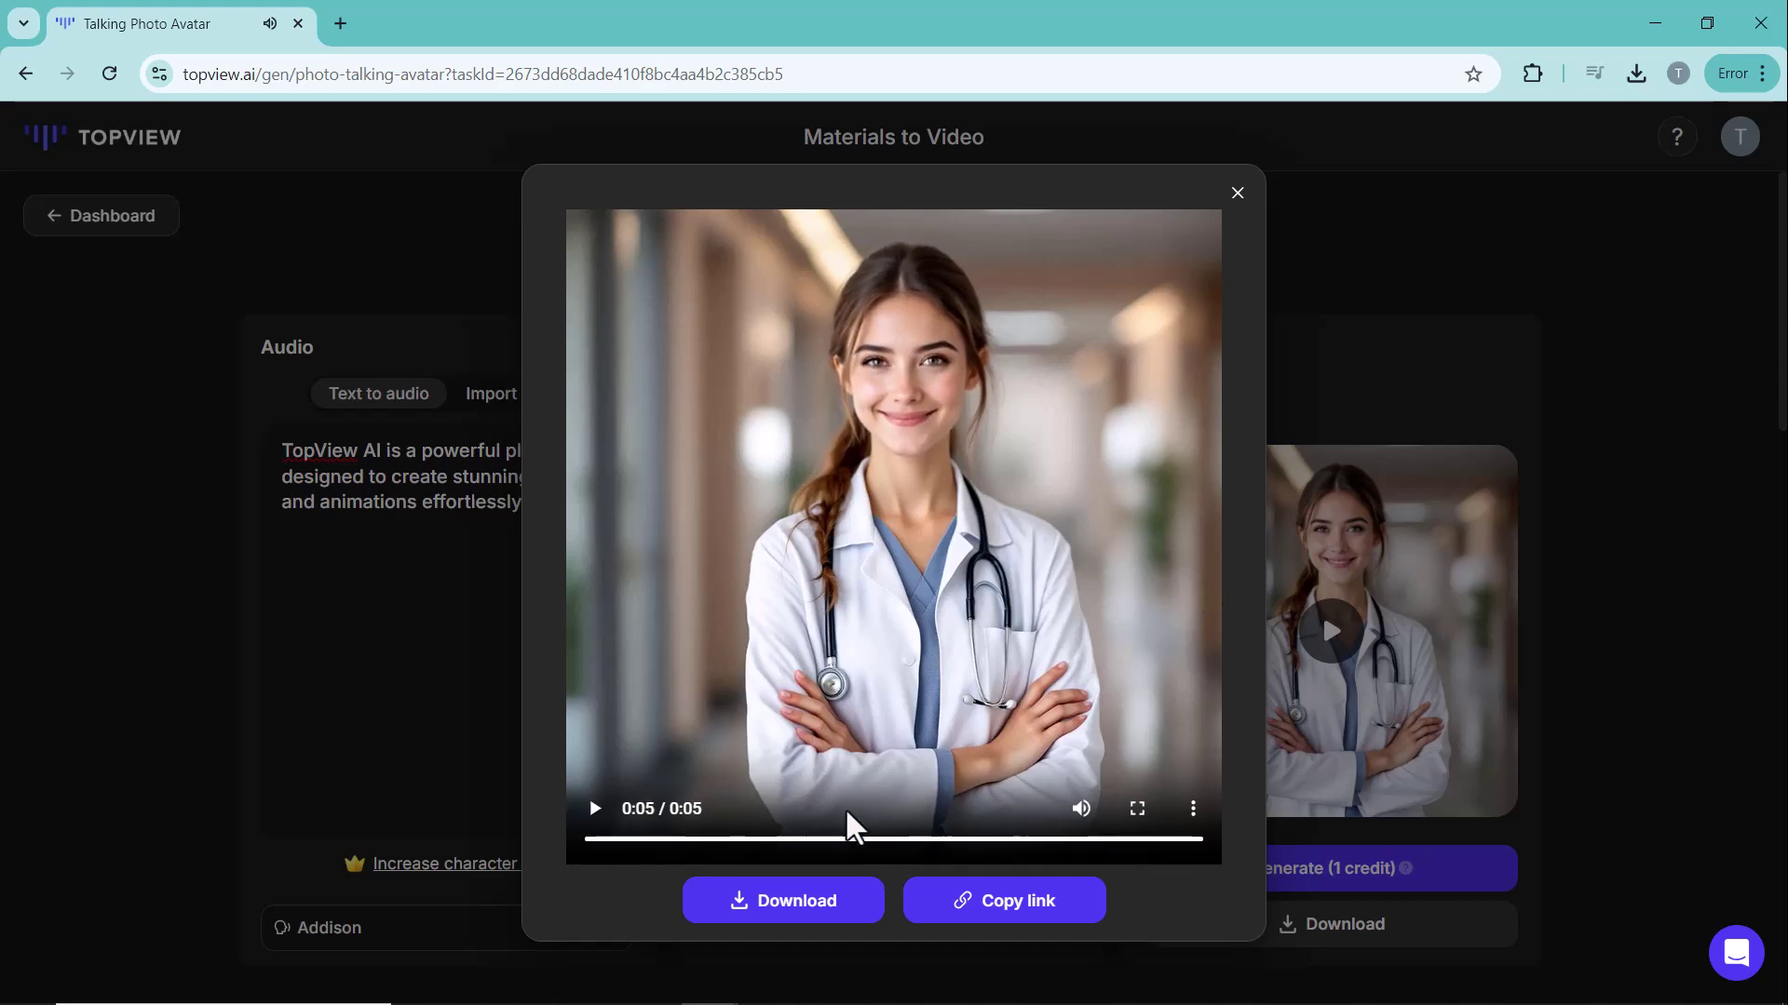
left_click(1238, 194)
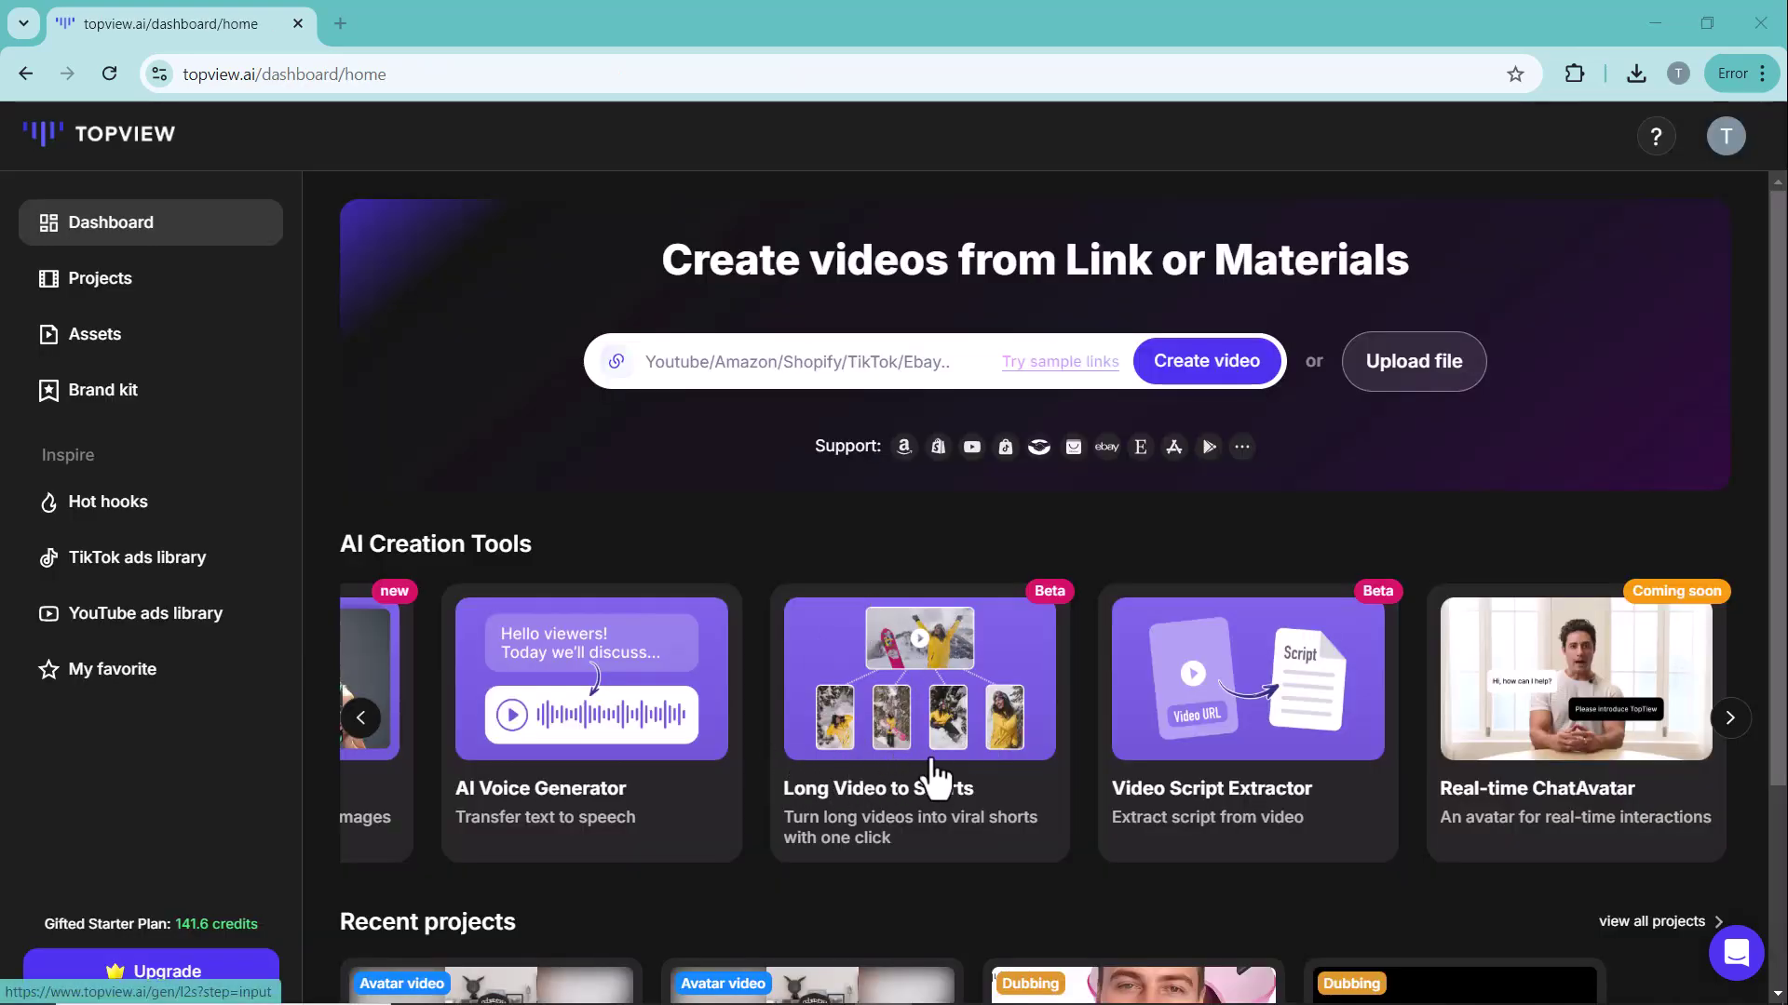
Open the demo interview project's extracted short clips in Long Video to Shorts
left_click(933, 774)
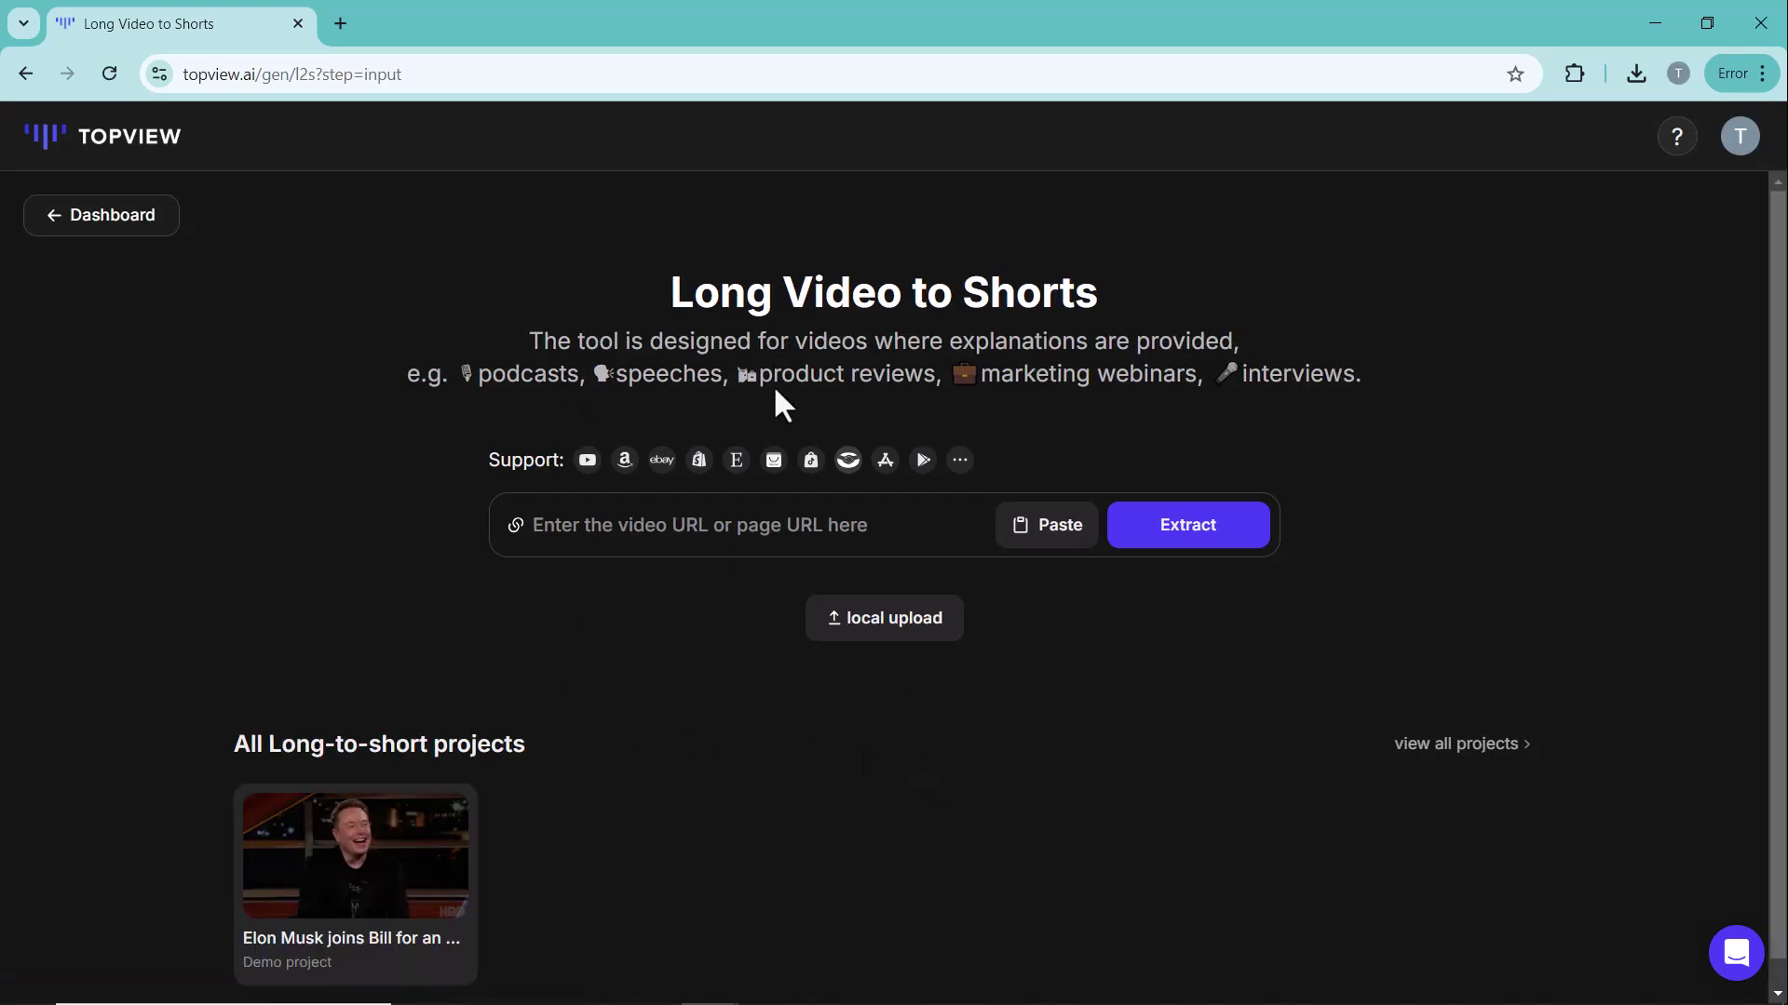
left_click(344, 826)
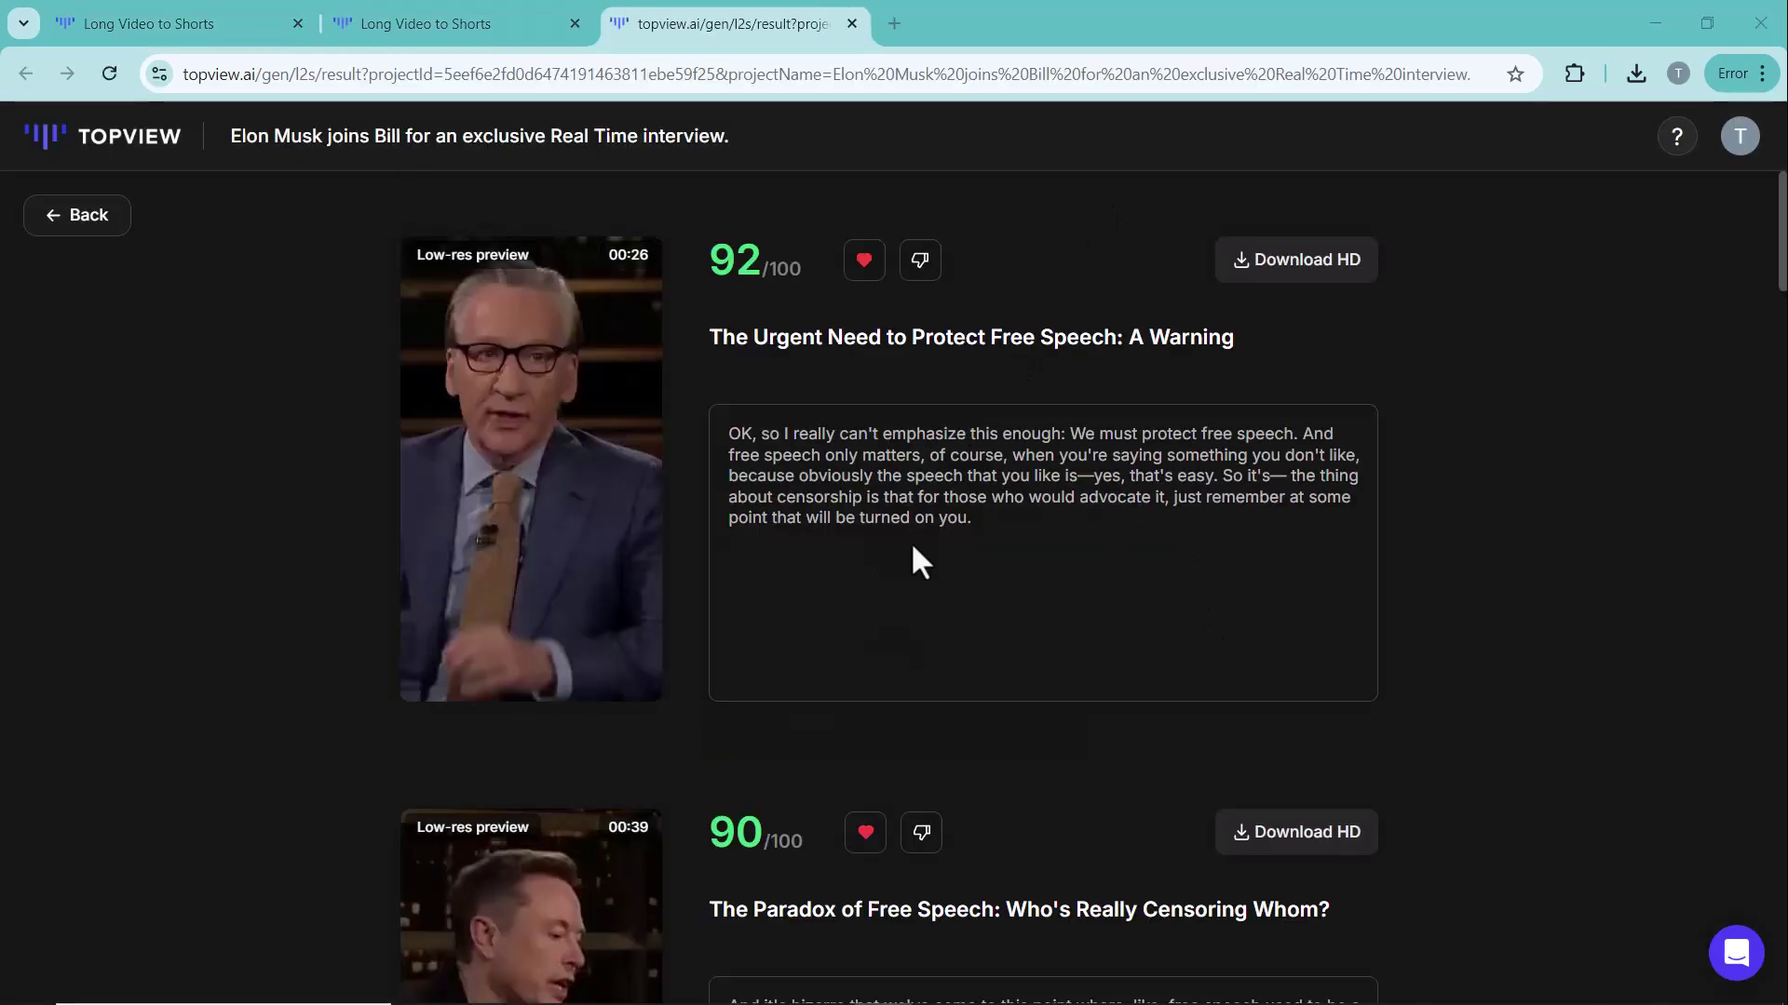
scroll(599, 506, "down", 4)
scroll(489, 457, "up", 4)
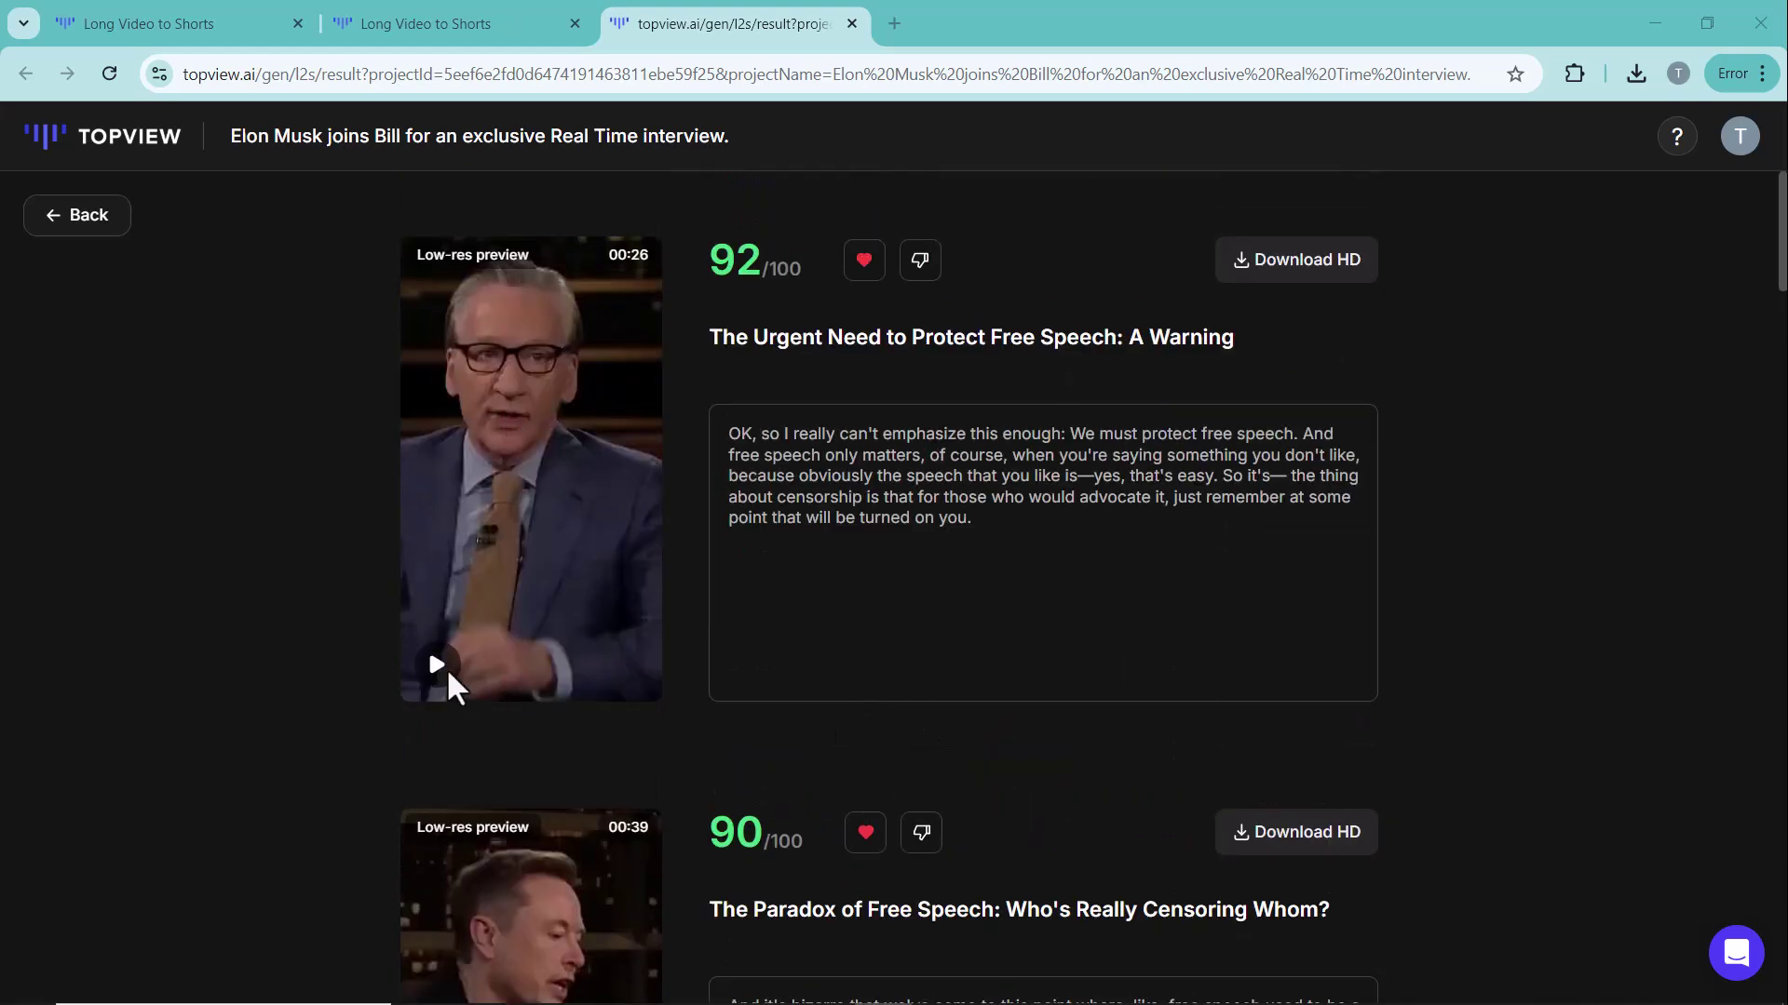
Preview the top-scored 92/100 first clip, then return to the dashboard tab
left_click(436, 665)
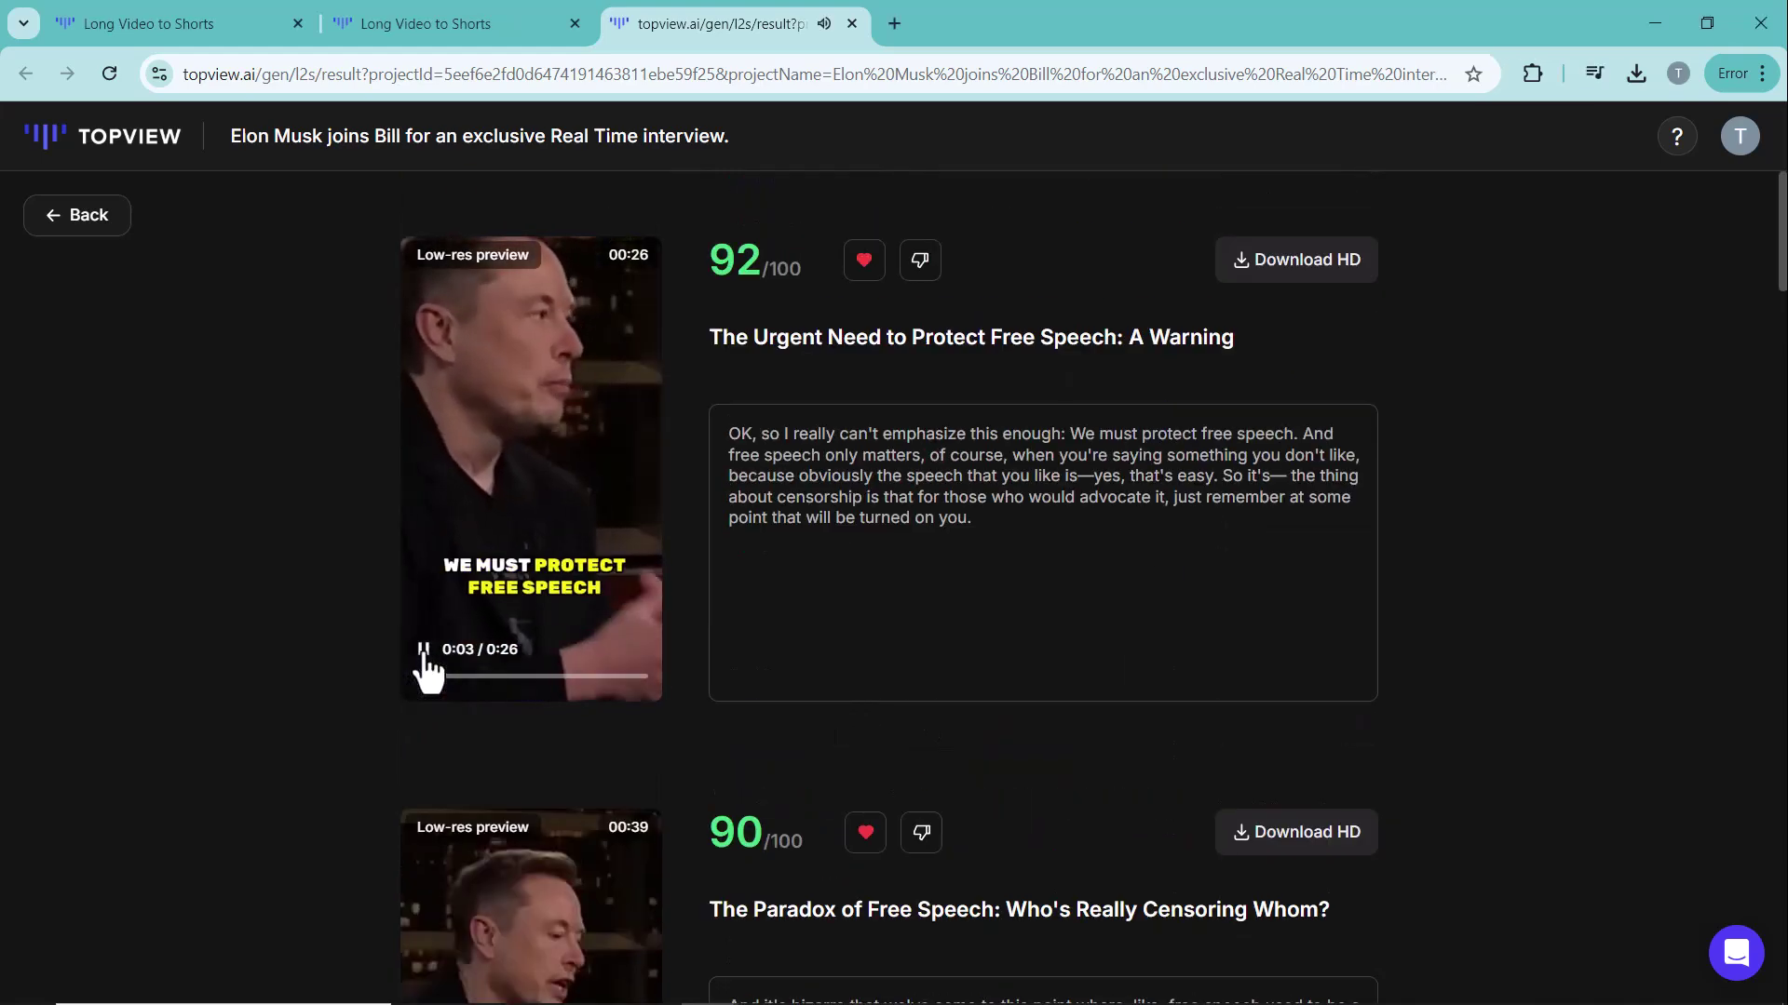
left_click(426, 664)
scroll(539, 426, "down", 4)
scroll(537, 412, "down", 5)
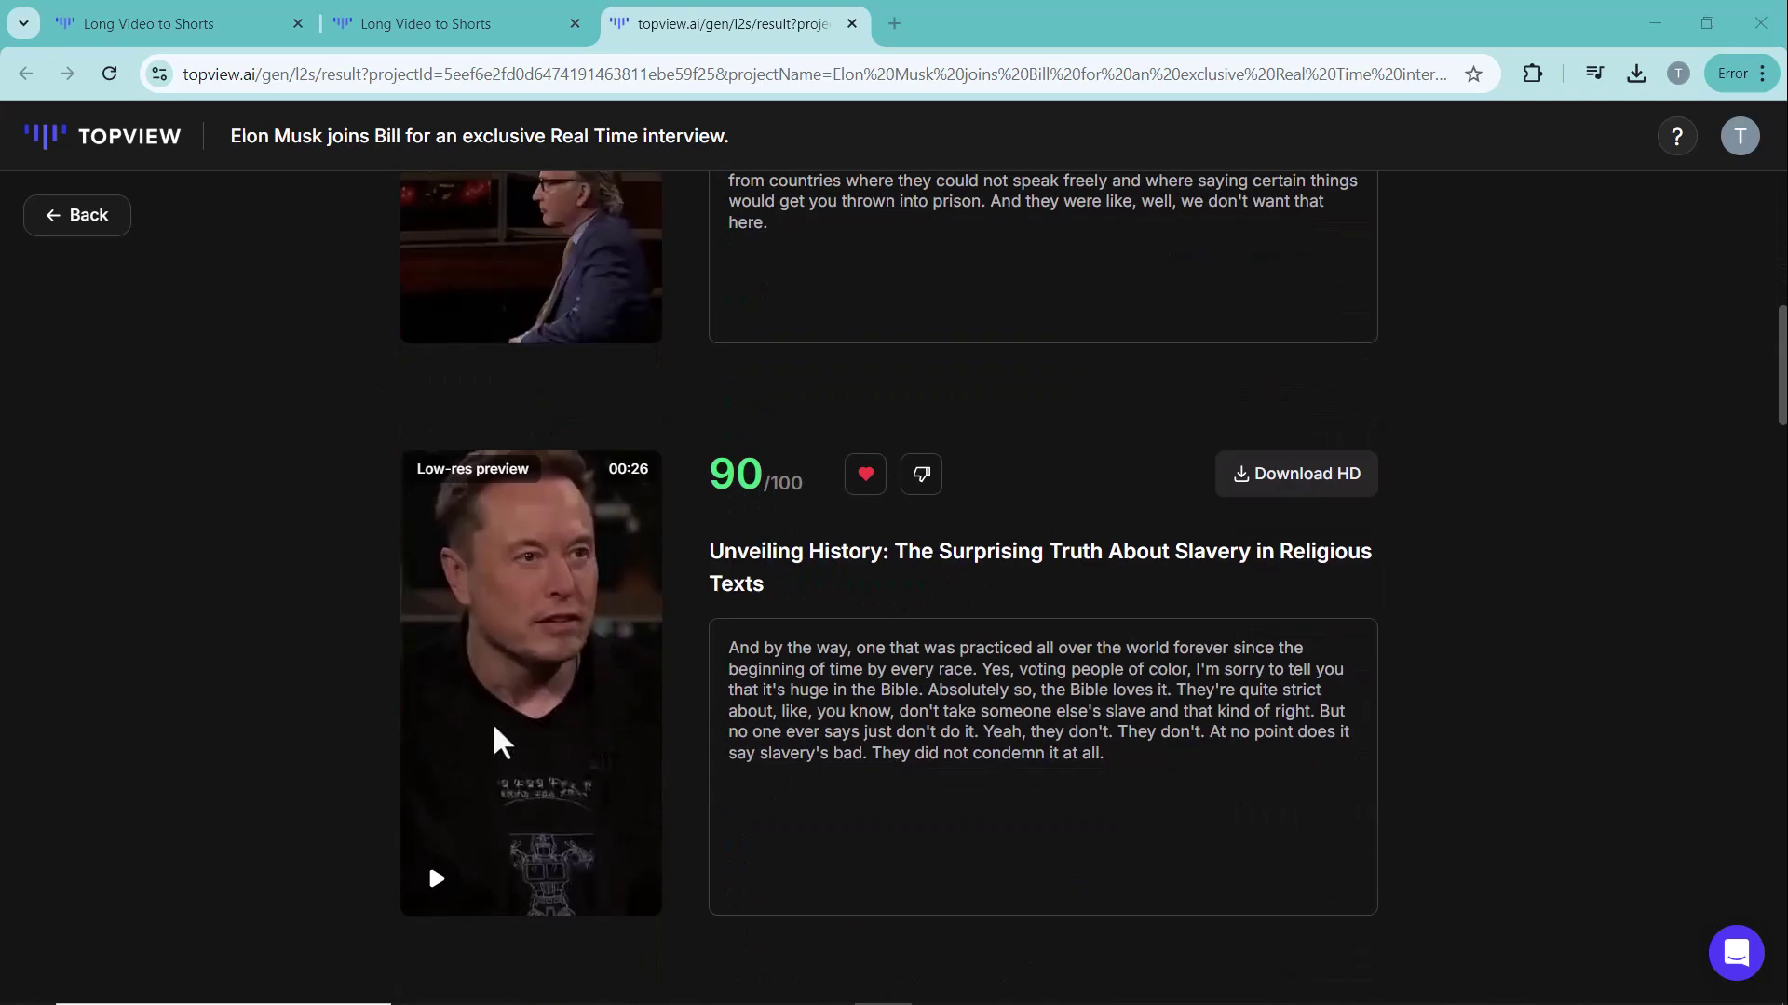
scroll(494, 728, "up", 9)
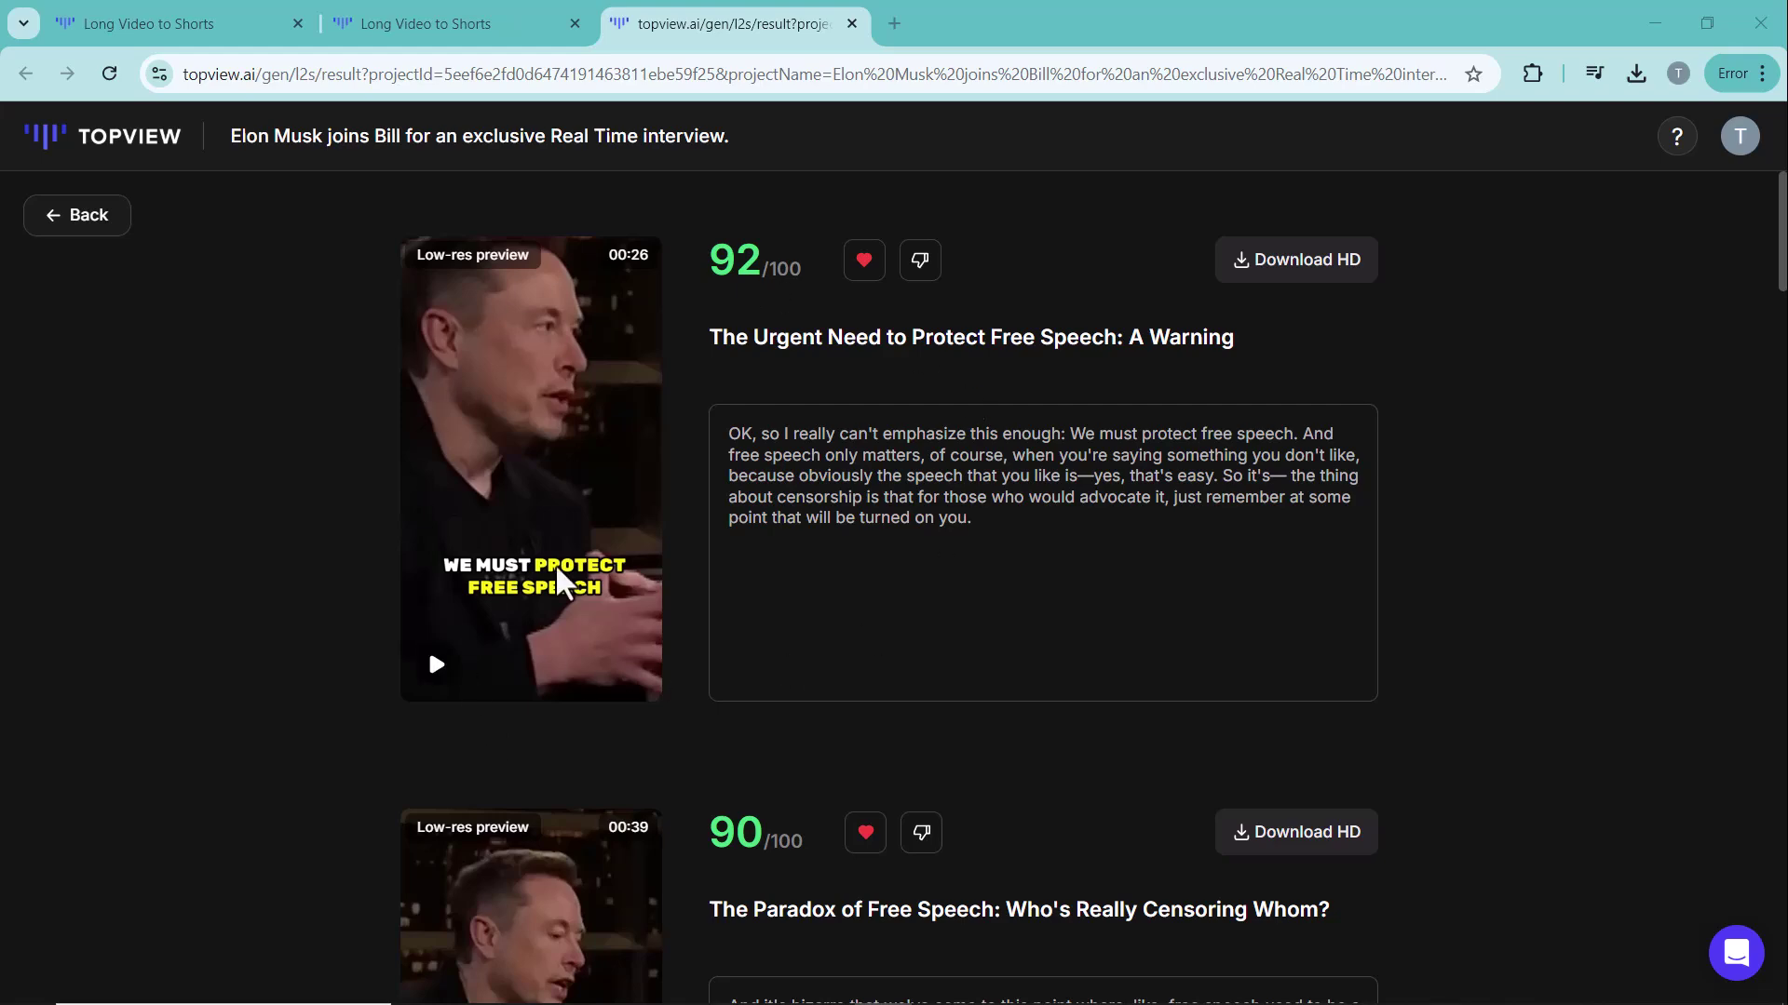
key("ctrl+1")
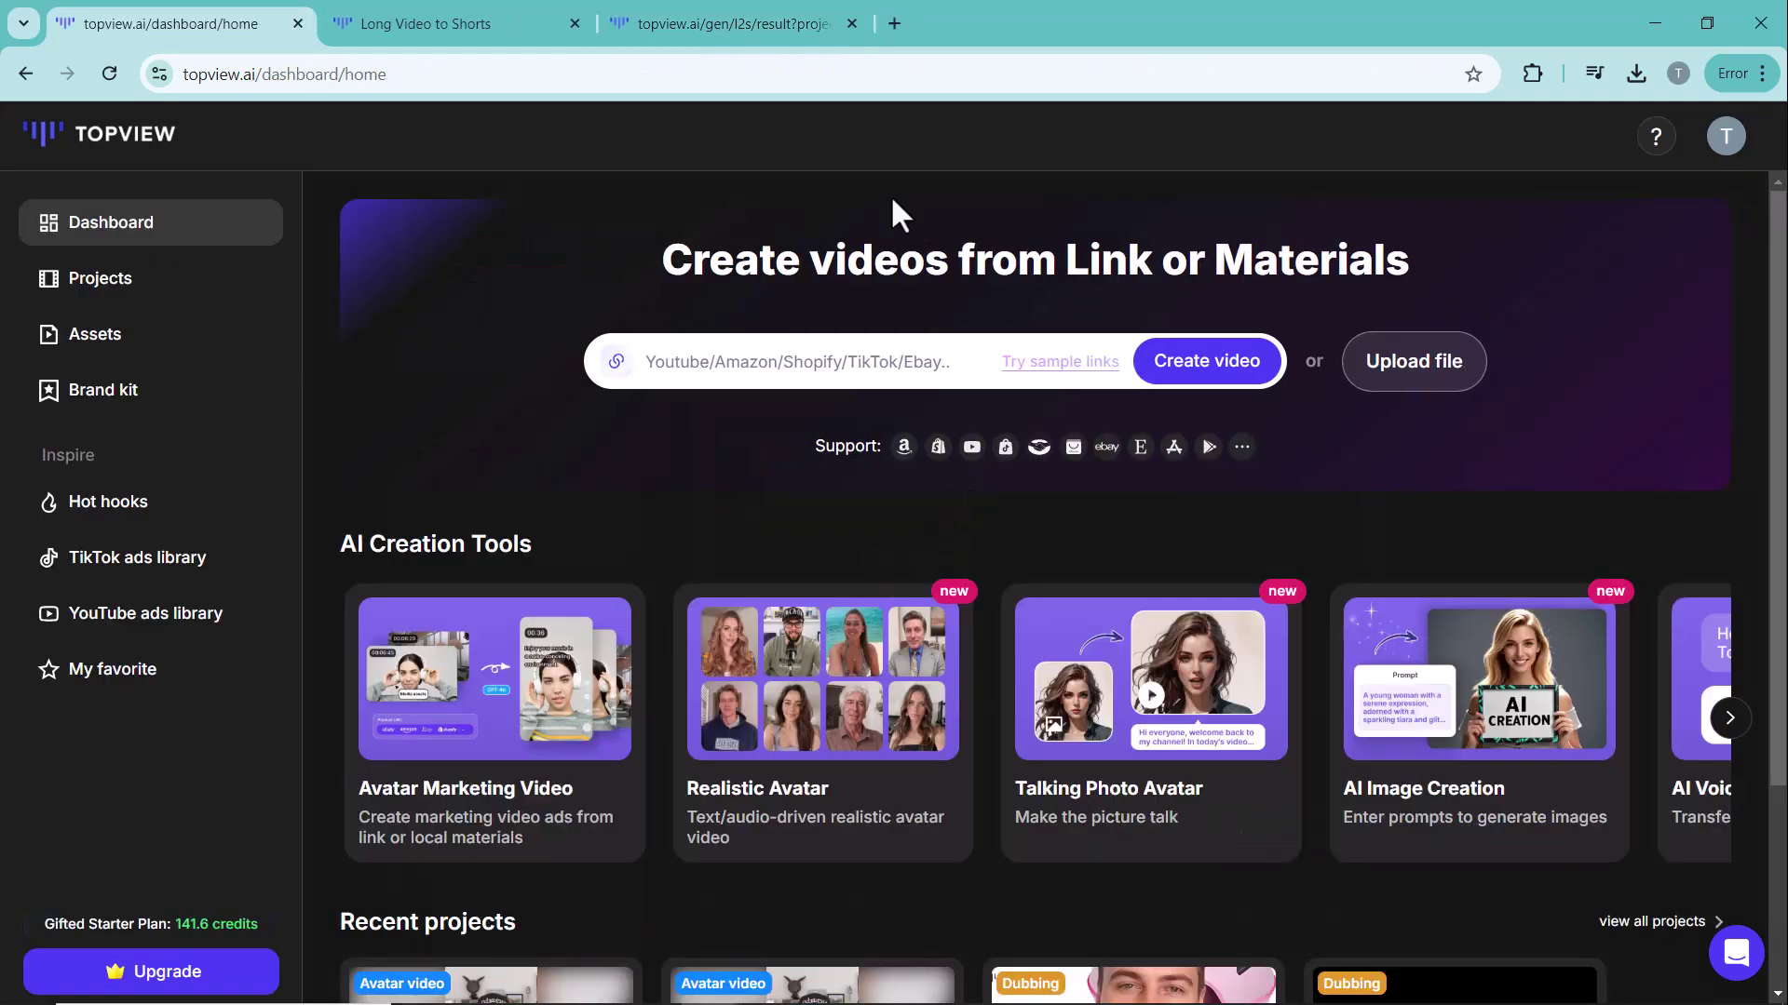
scroll(948, 507, "down", 1)
scroll(950, 522, "up", 1)
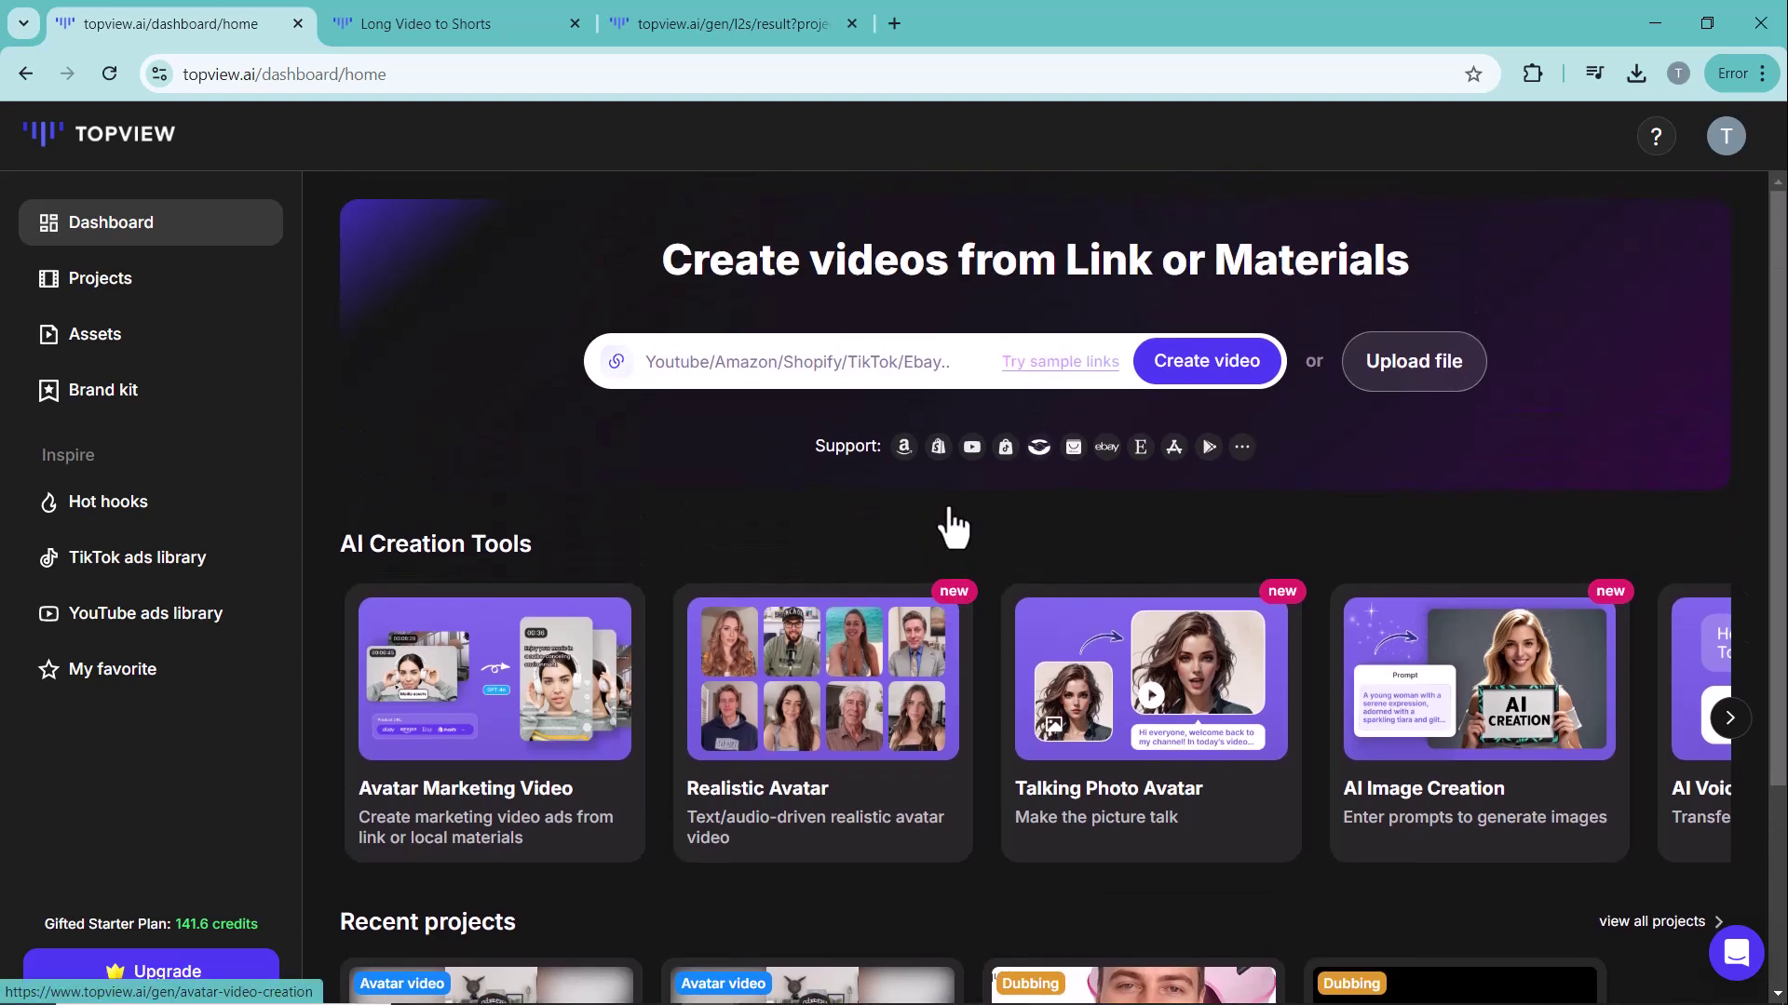